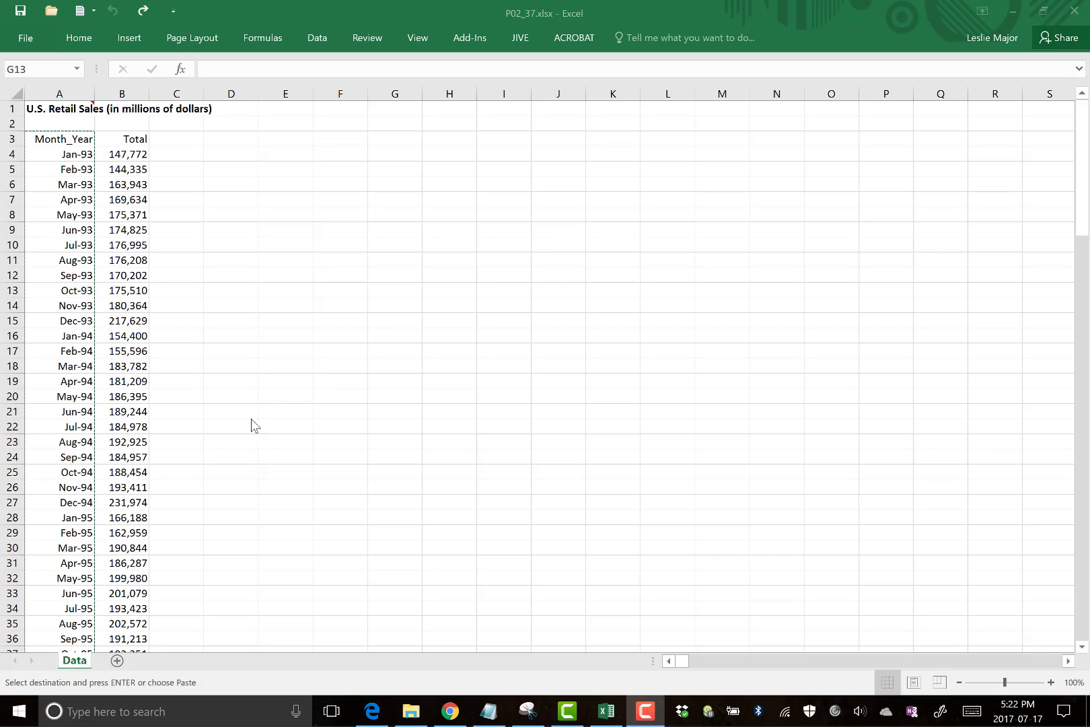
Glance at the course notes, then return to Example 13.7's Figure 13.60 in the Edge PDF.
click(370, 715)
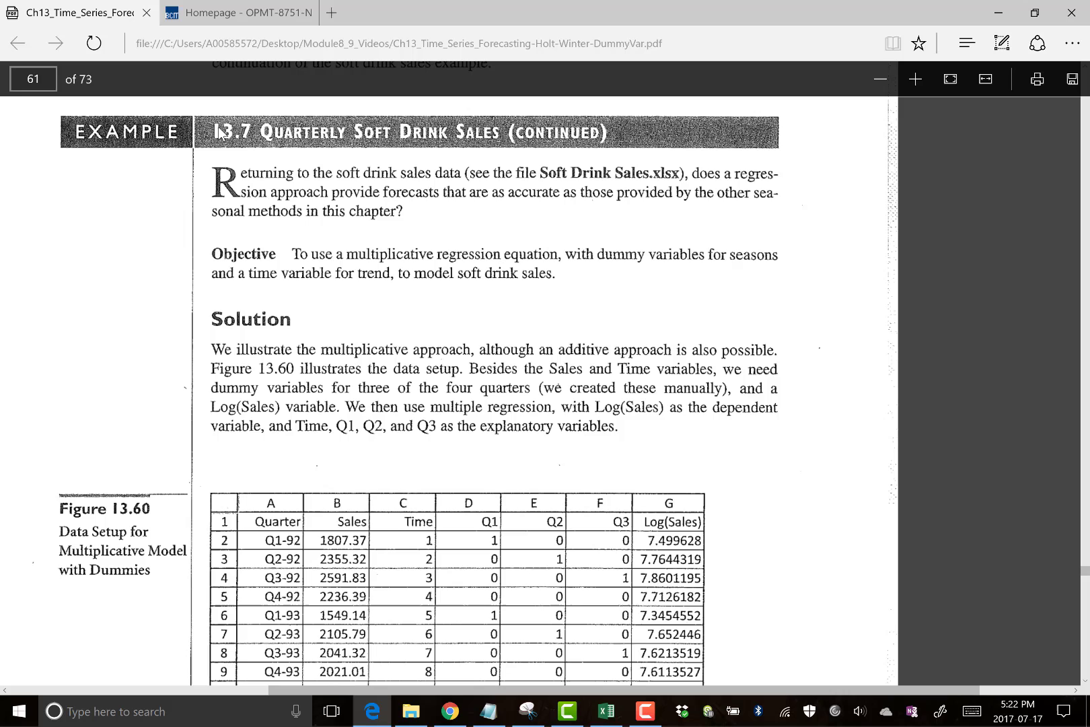
click(489, 712)
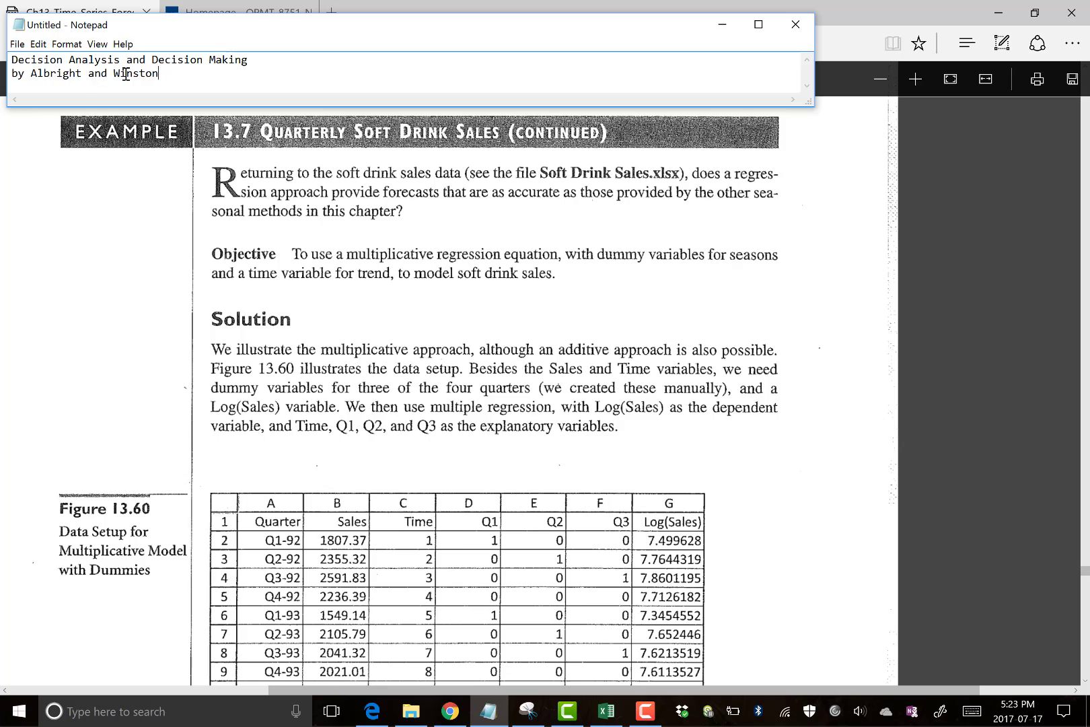
click(308, 201)
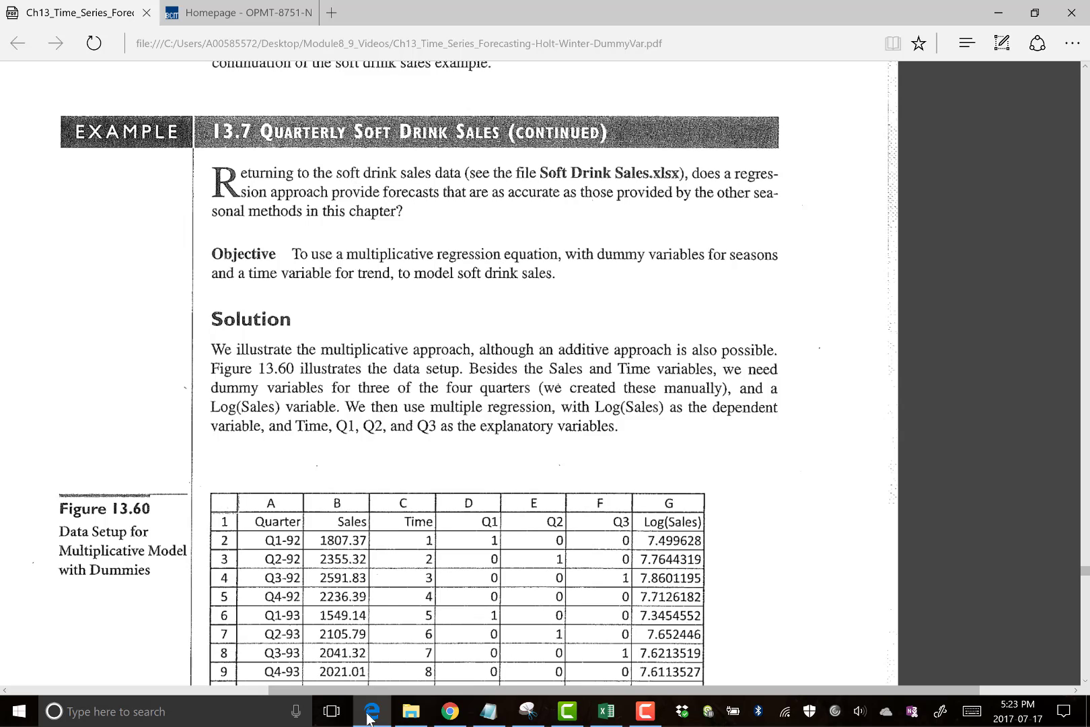
Read the problem 59 notes: 12 monthly dummies, a time variable, ln(total) and an 8-month holdout.
click(450, 711)
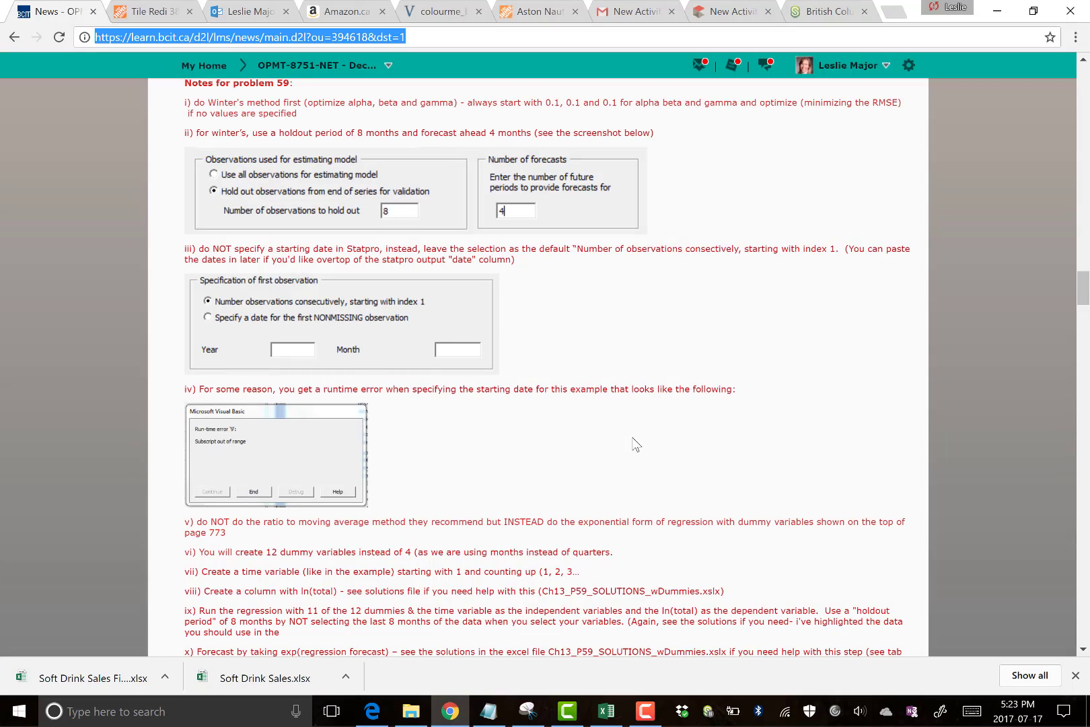
scroll(631, 444, up, 2)
scroll(622, 454, up, 4)
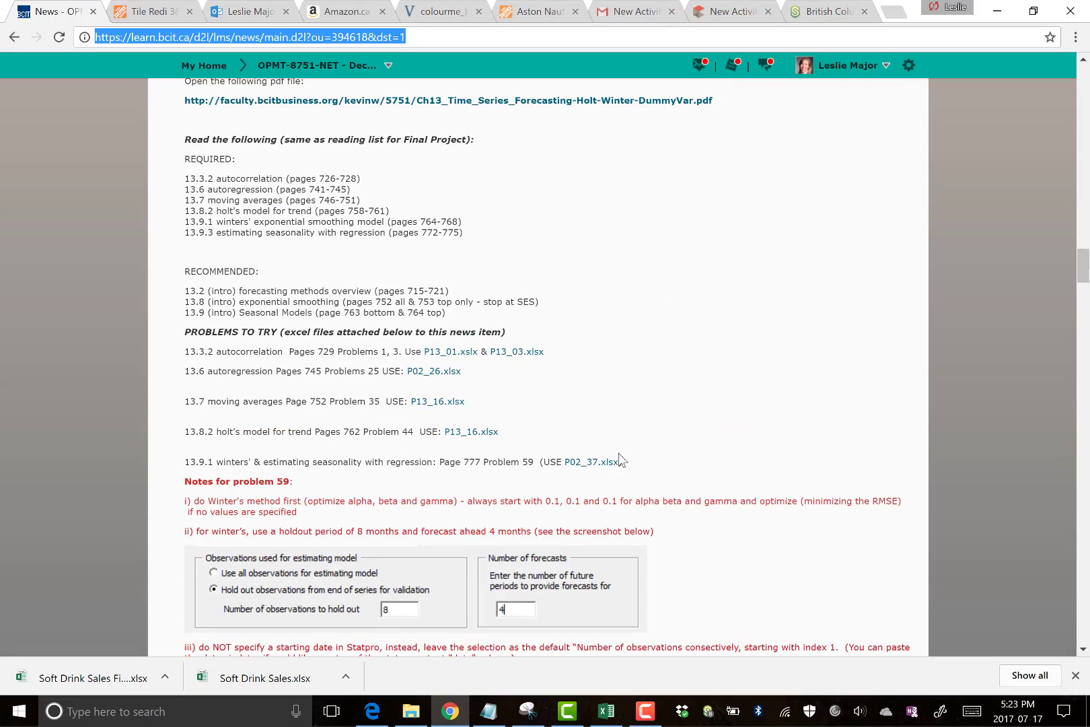
scroll(620, 459, up, 2)
scroll(615, 459, down, 1)
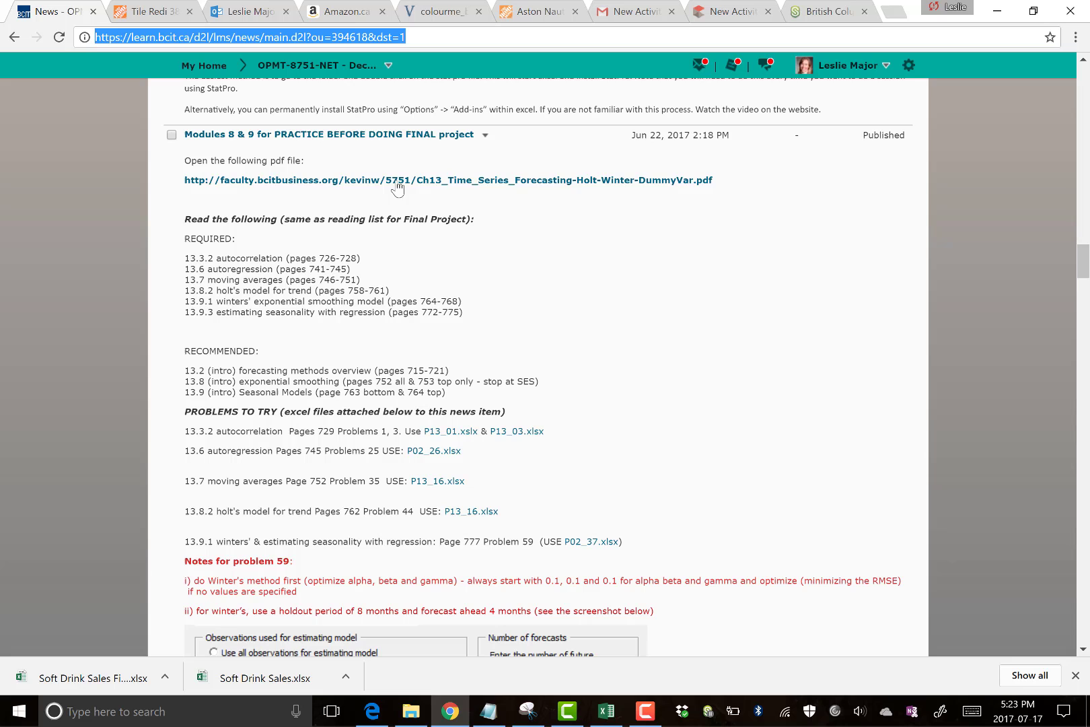
scroll(396, 148, down, 5)
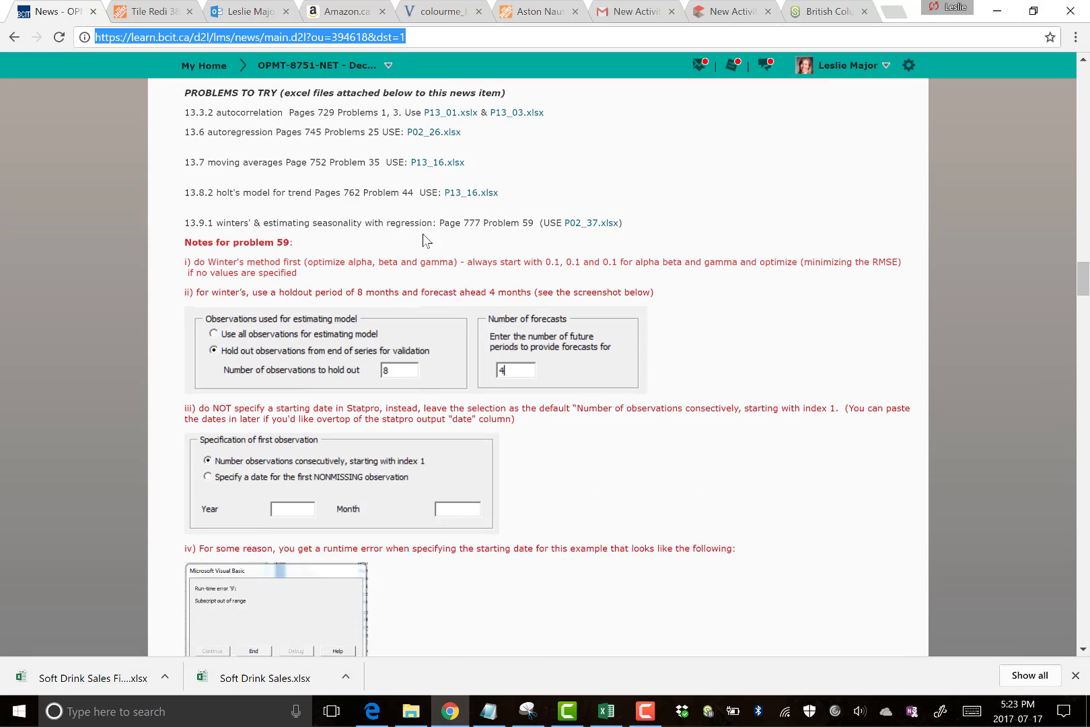
scroll(292, 180, down, 1)
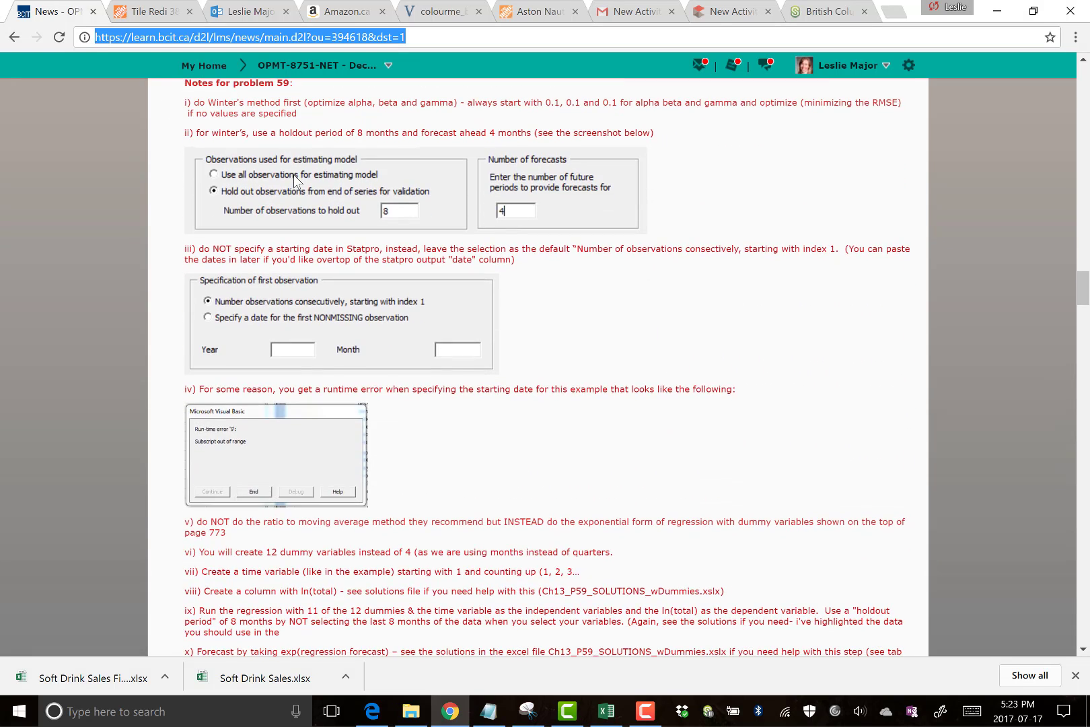
scroll(256, 130, down, 2)
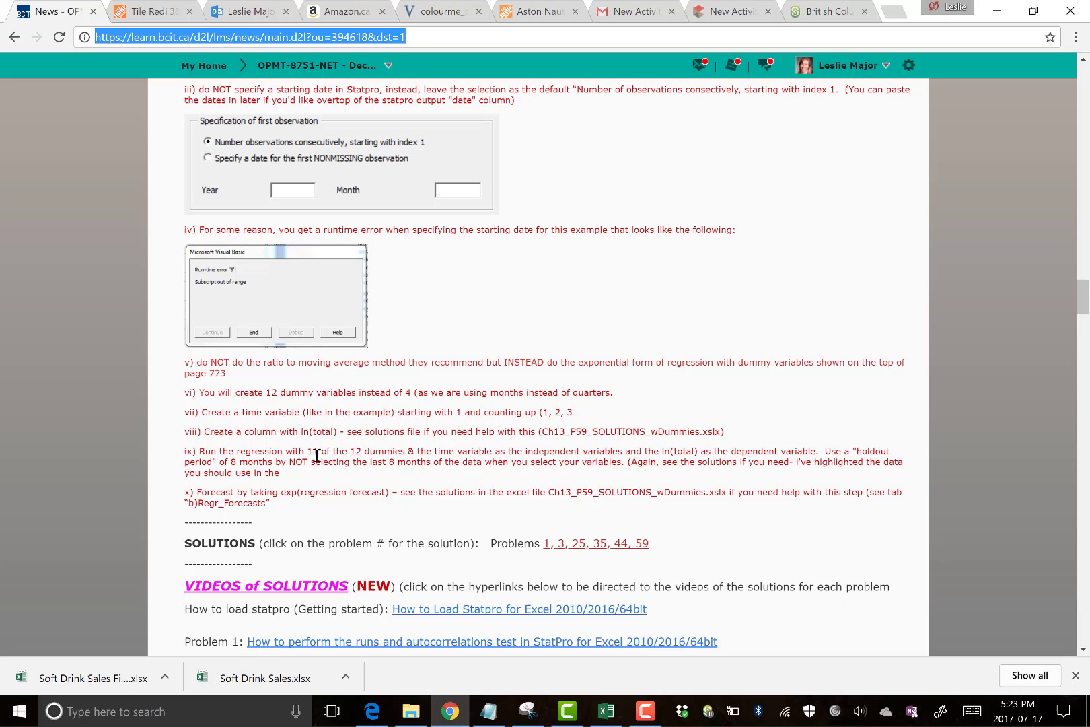
Review the dummy-variable setup in Figures 13.60 and 13.61, then return to P02_37.xlsx.
click(372, 712)
scroll(328, 172, down, 3)
scroll(328, 172, up, 3)
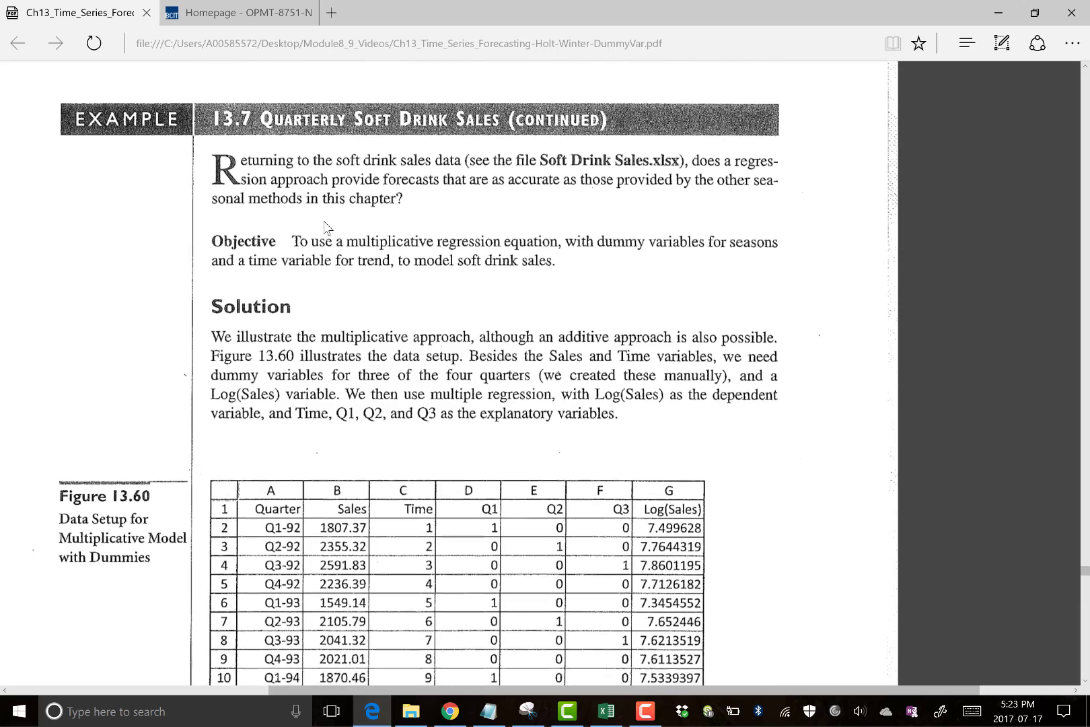
scroll(284, 428, down, 15)
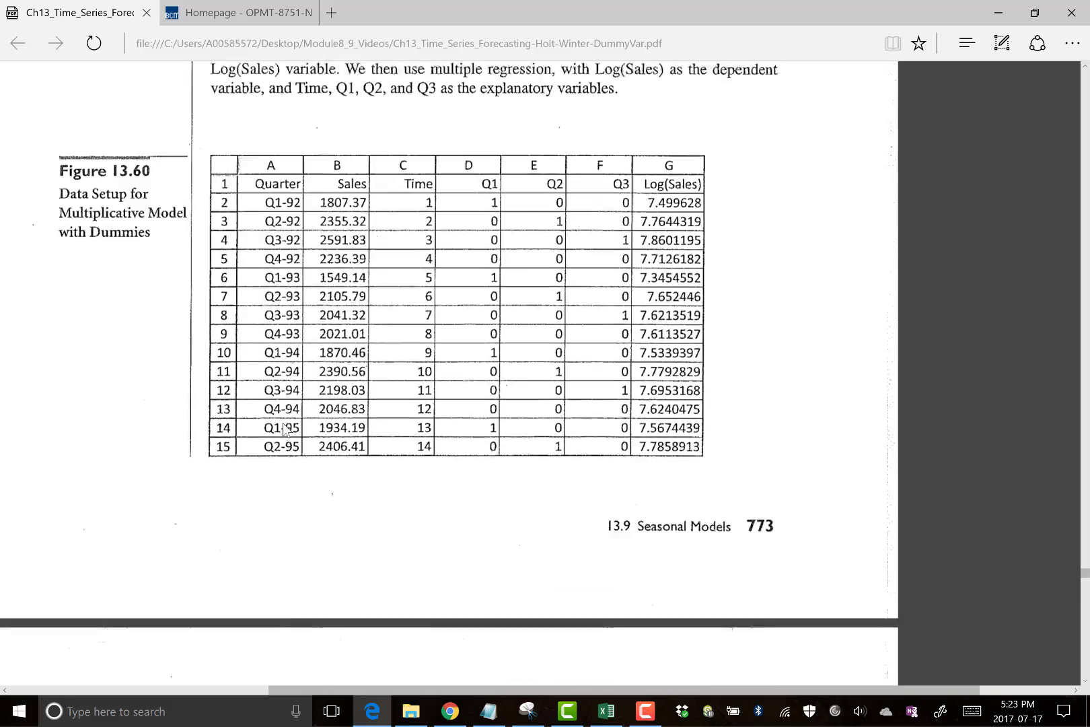
scroll(230, 462, down, 2)
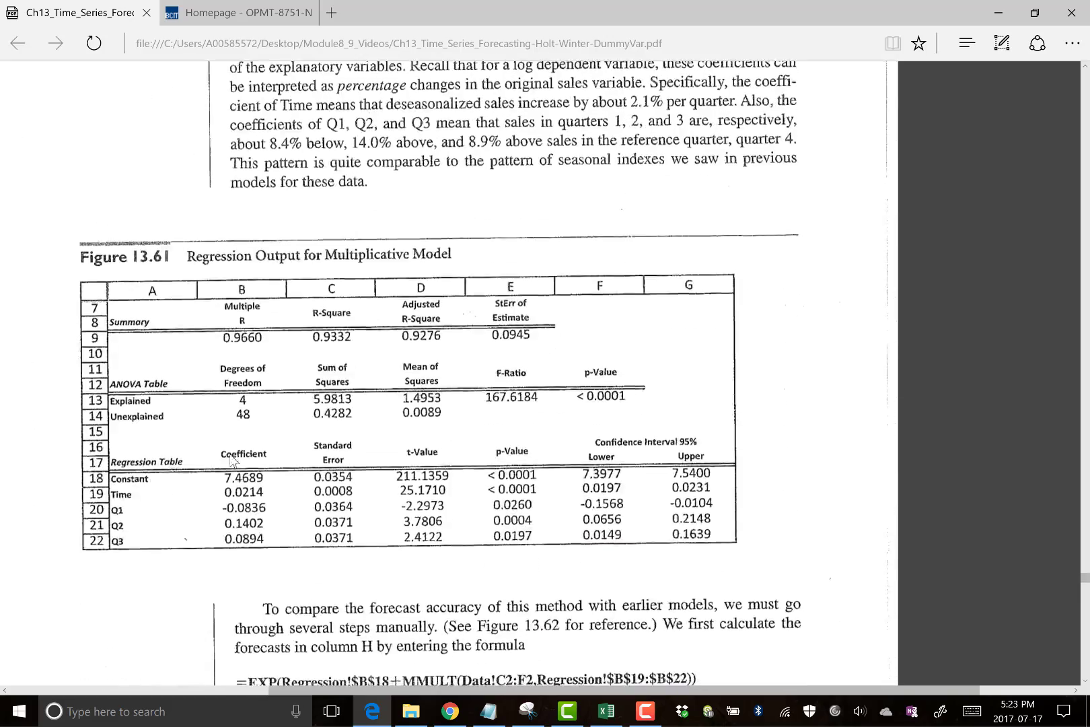
scroll(227, 461, up, 10)
scroll(225, 460, up, 2)
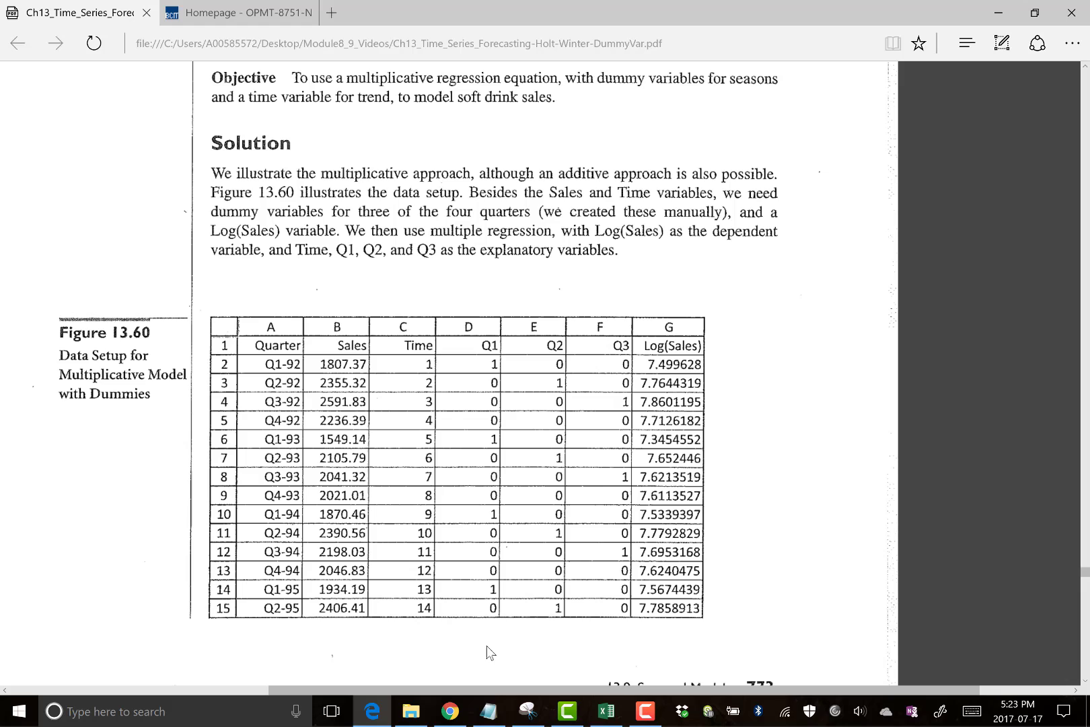
click(606, 712)
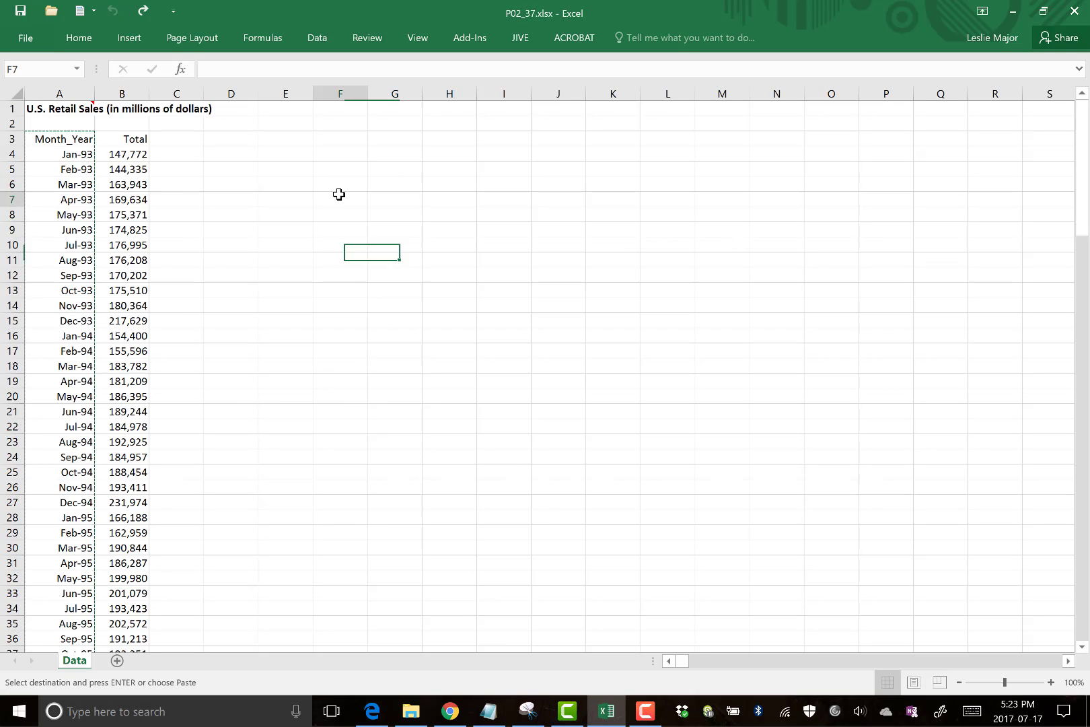
Select Month_Year cells A3:A16 and bring up StatPro's Data Utilities menu.
click(43, 145)
drag(43, 145, 42, 337)
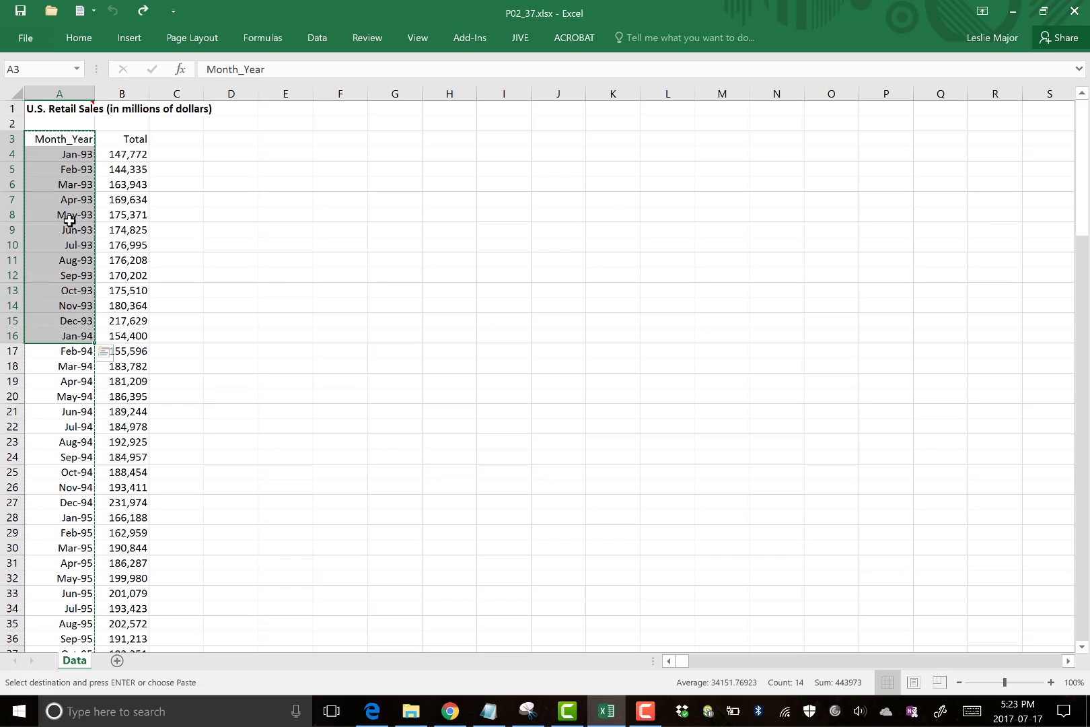
click(217, 229)
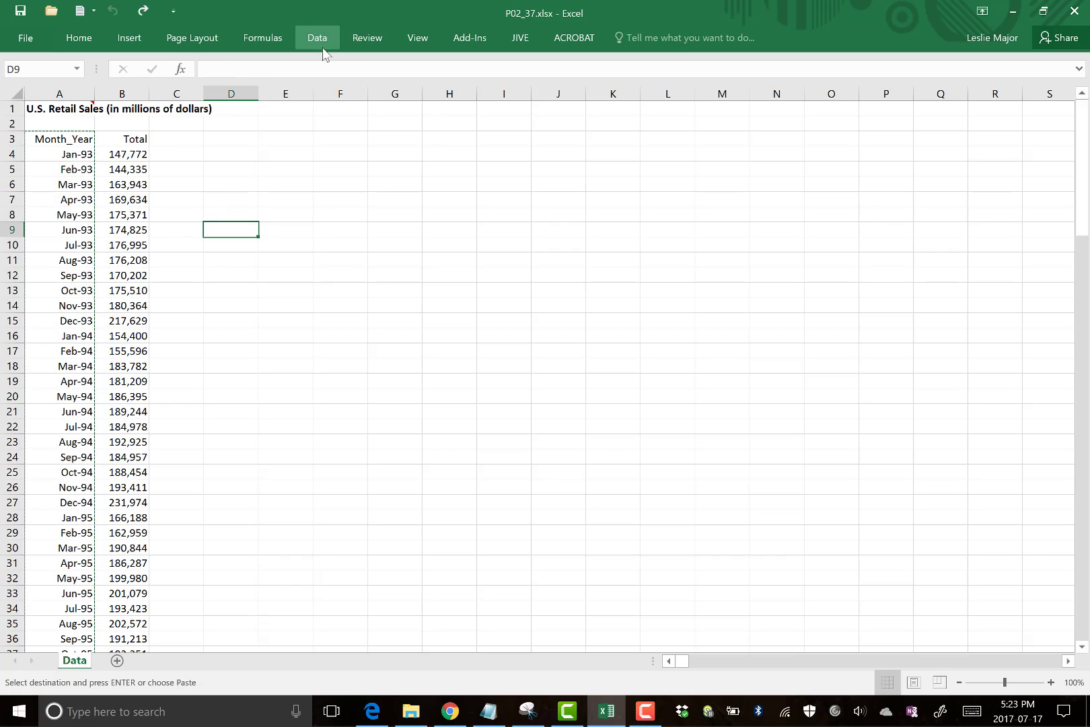
click(452, 43)
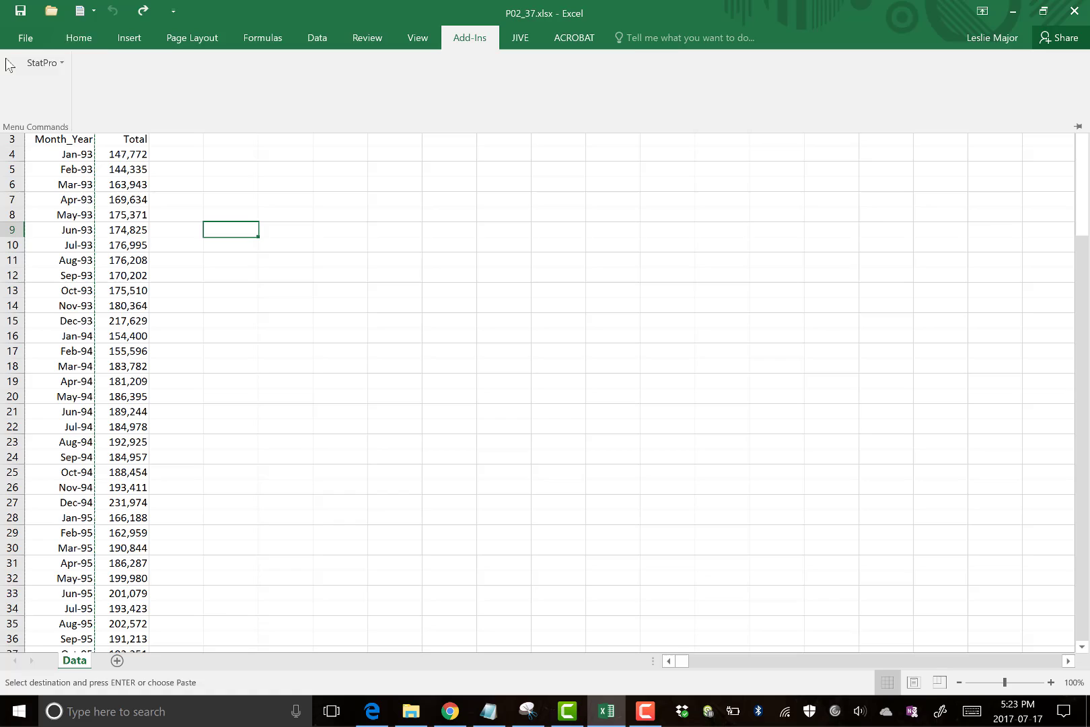
click(34, 64)
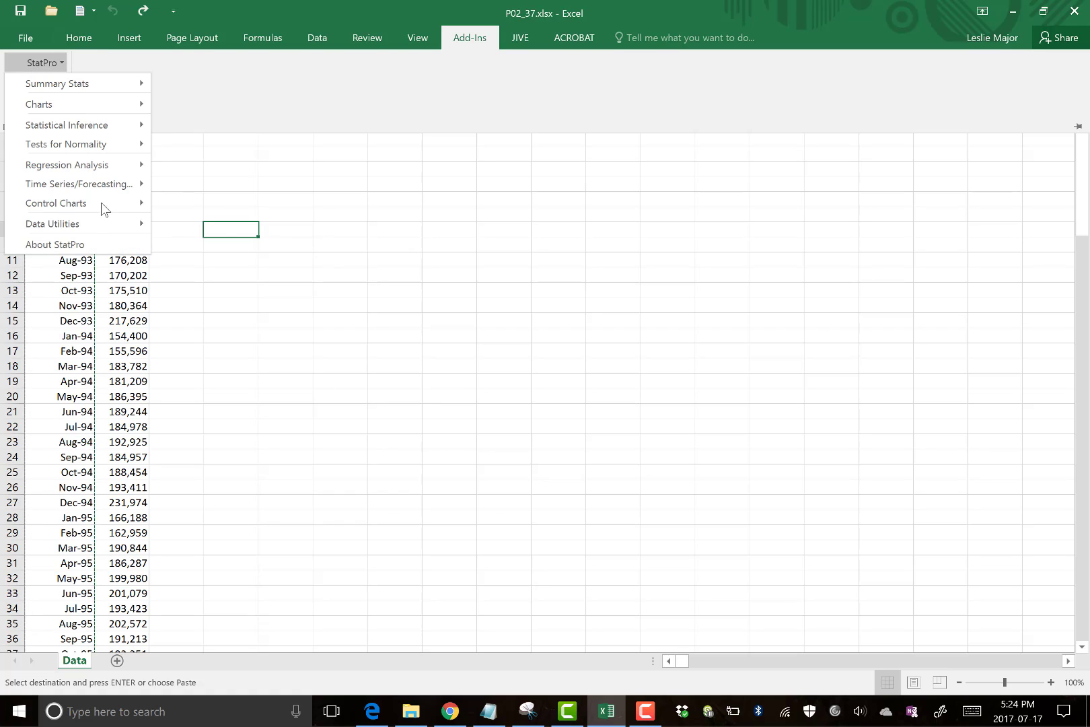
mouse_move(88, 224)
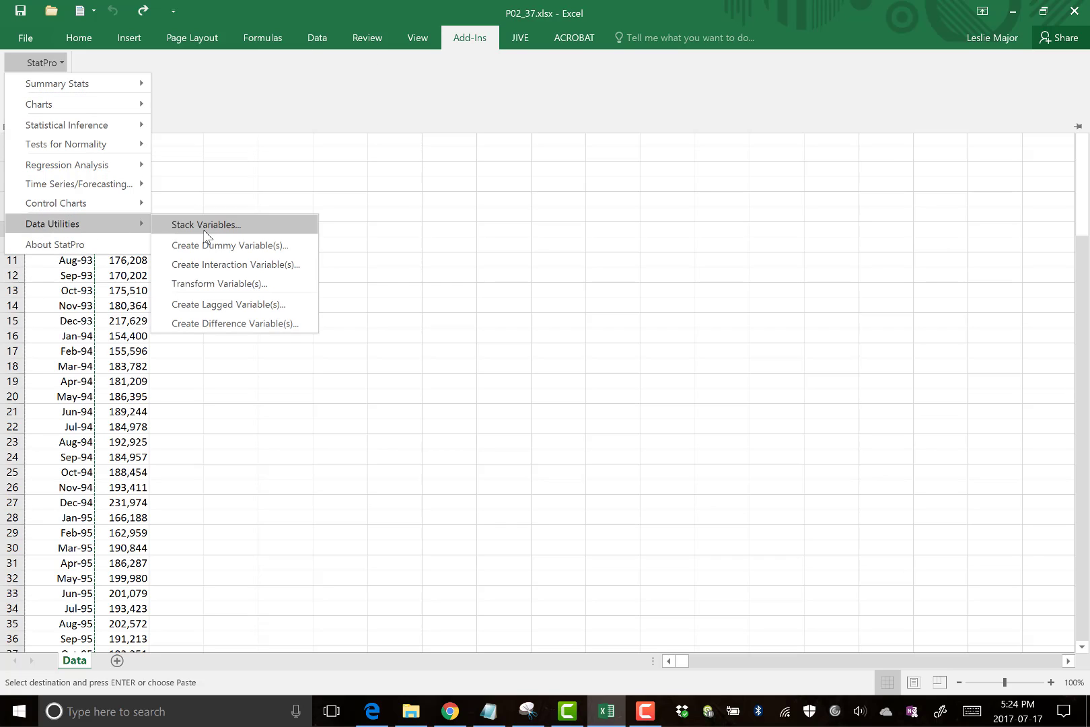
Create categorical dummy columns from Month_Year using the data range A3:A142.
click(236, 246)
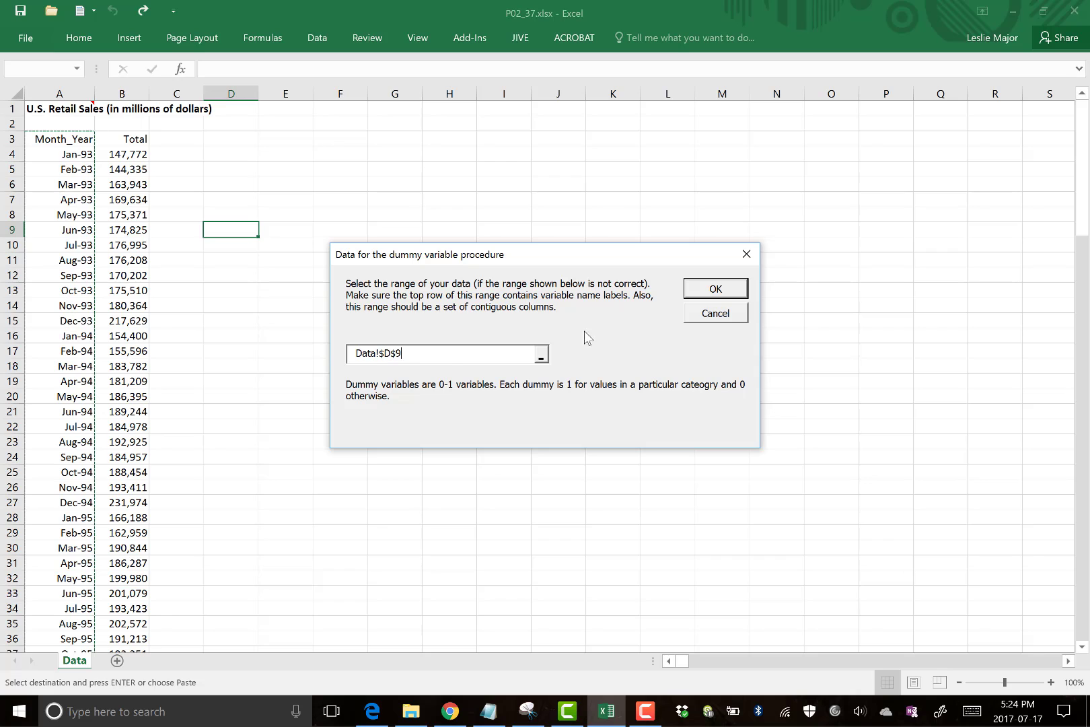
click(543, 354)
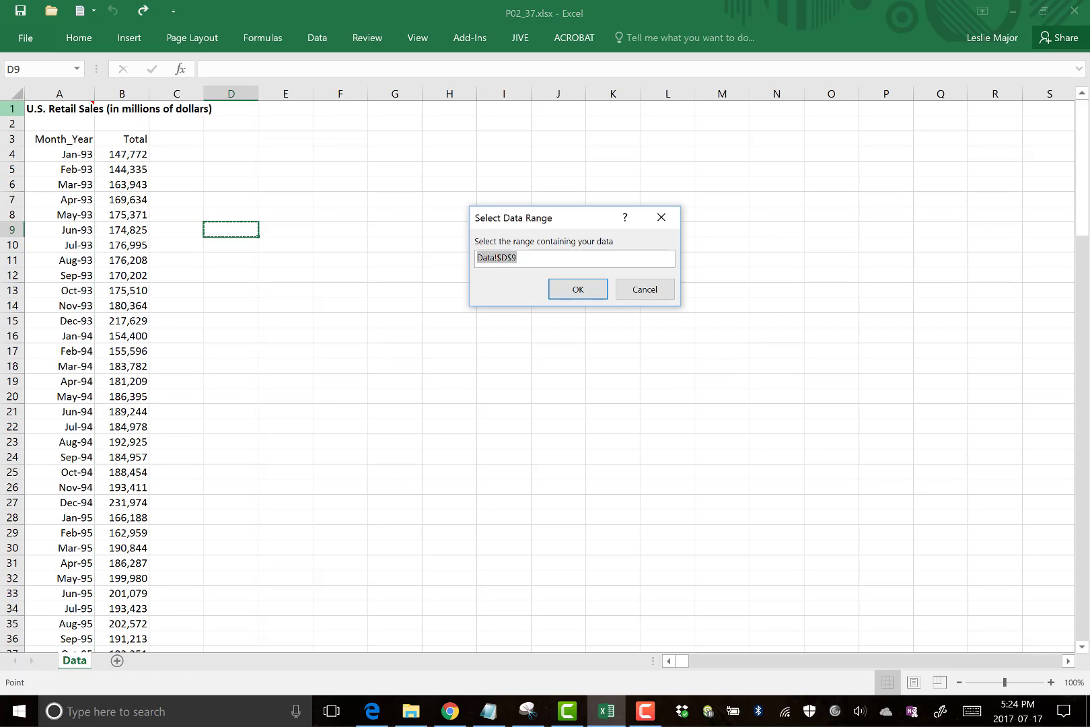
drag(55, 139, 48, 623)
click(605, 294)
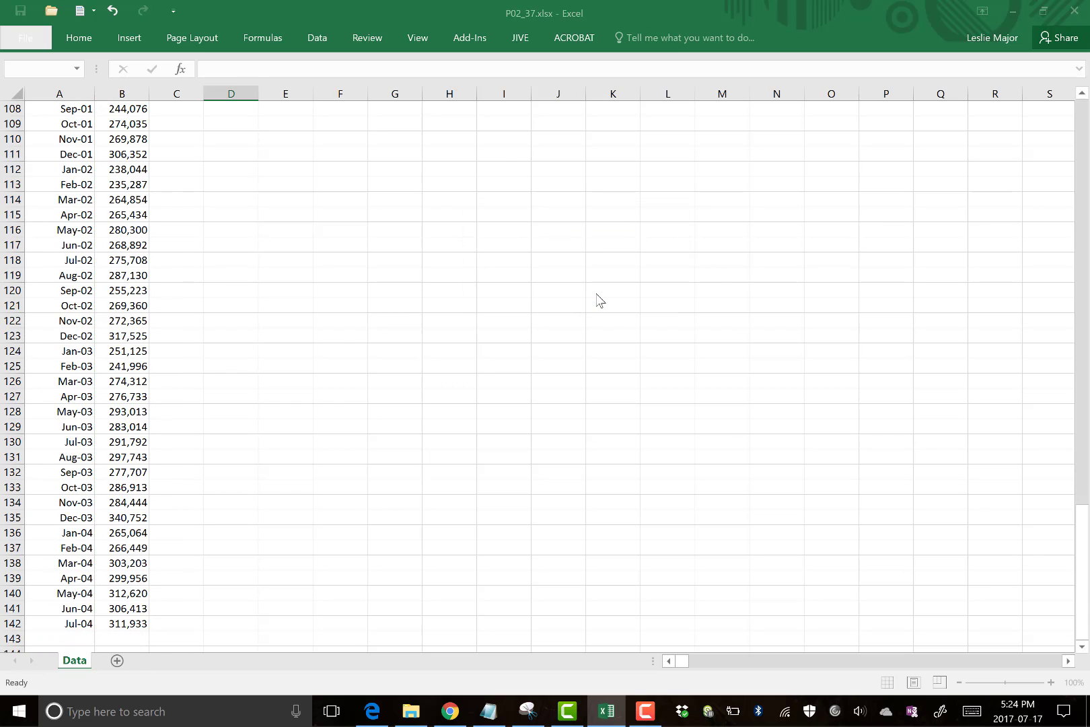
click(695, 288)
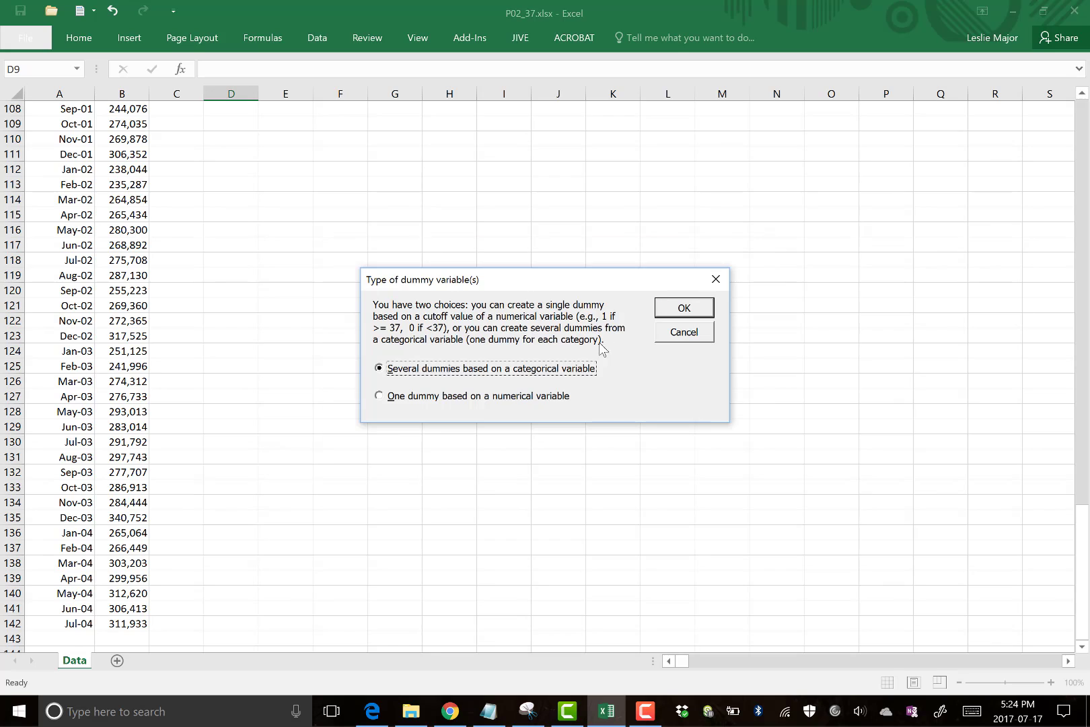
click(698, 311)
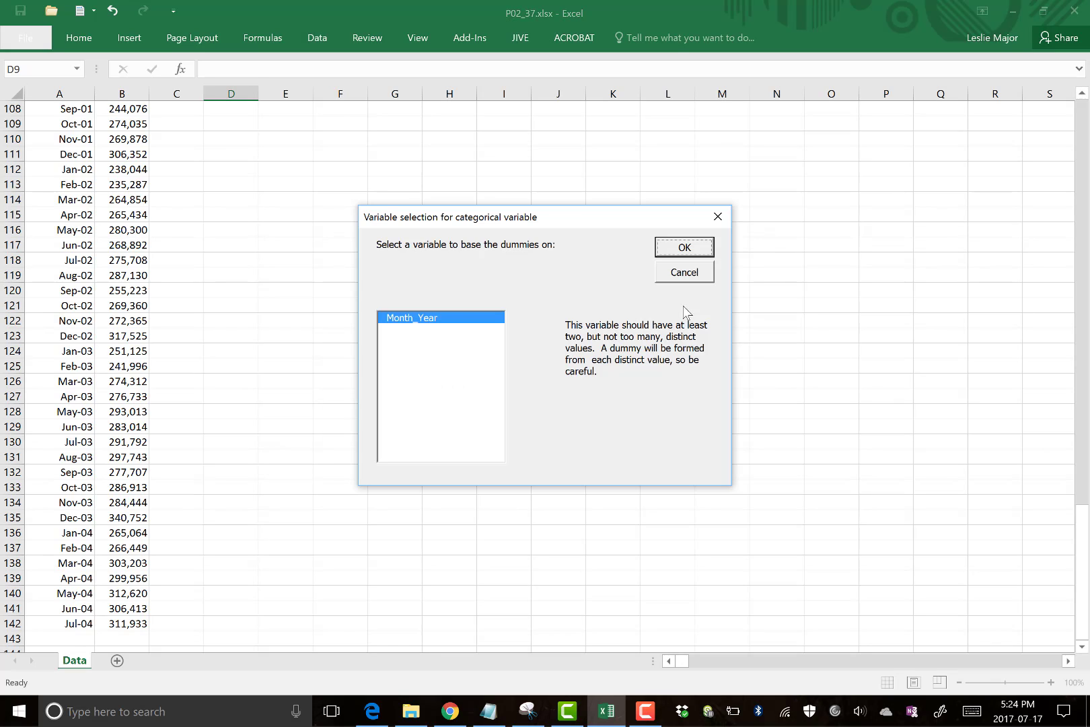
click(685, 247)
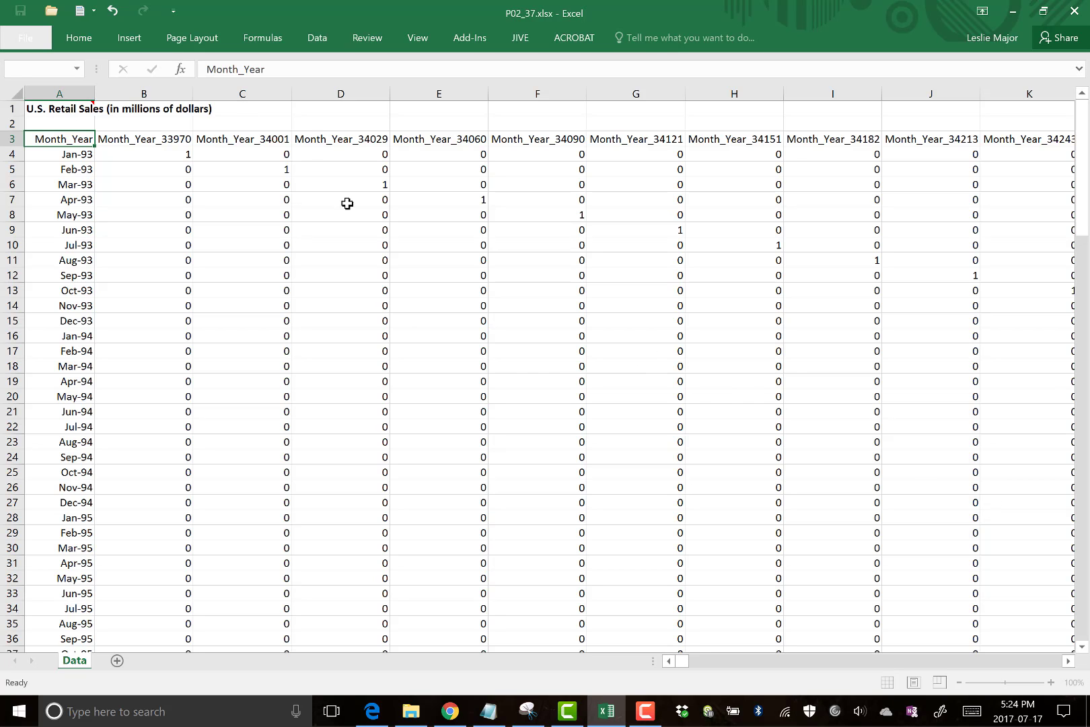
click(164, 138)
click(410, 208)
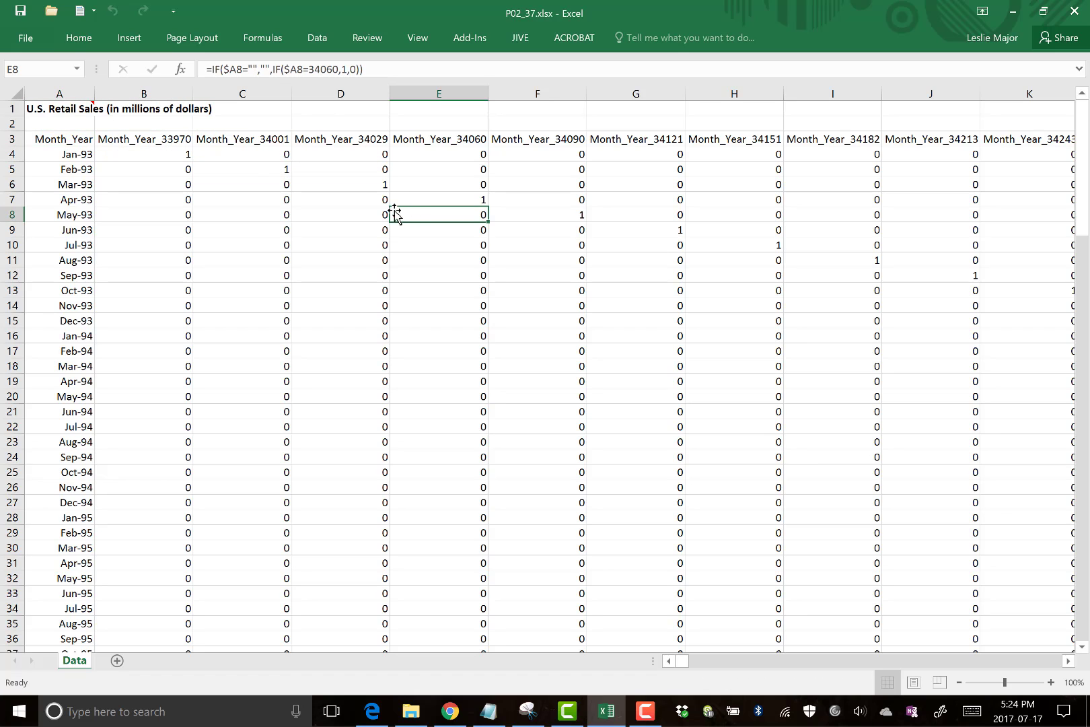
drag(170, 137, 1032, 138)
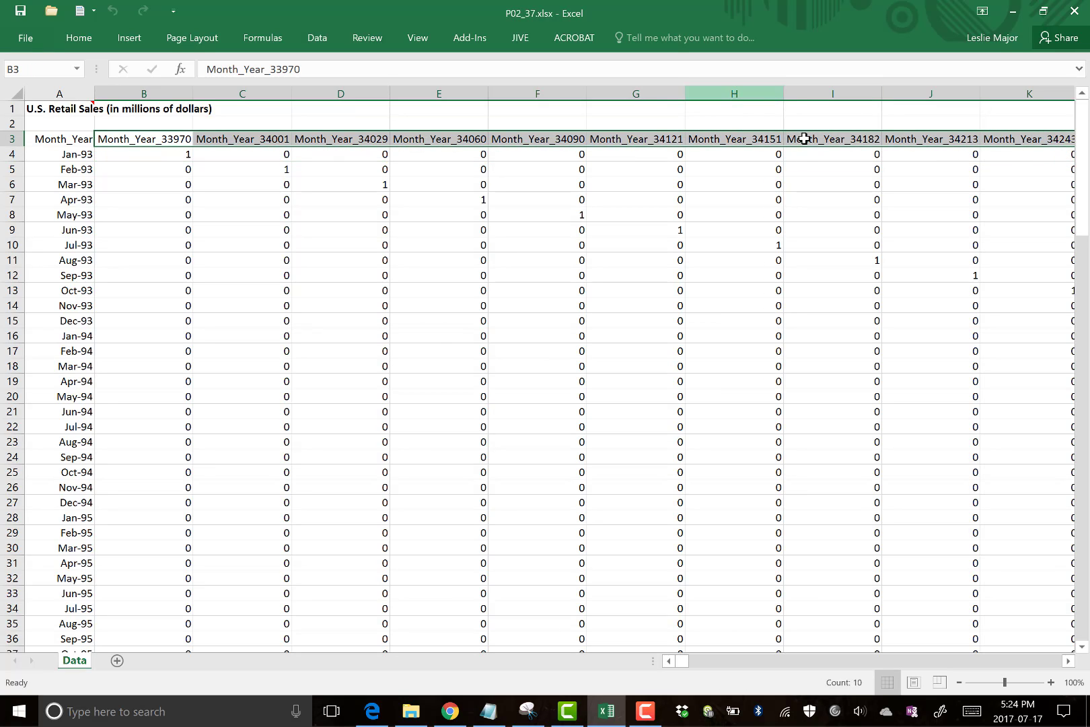
drag(67, 154, 77, 457)
click(185, 456)
click(317, 367)
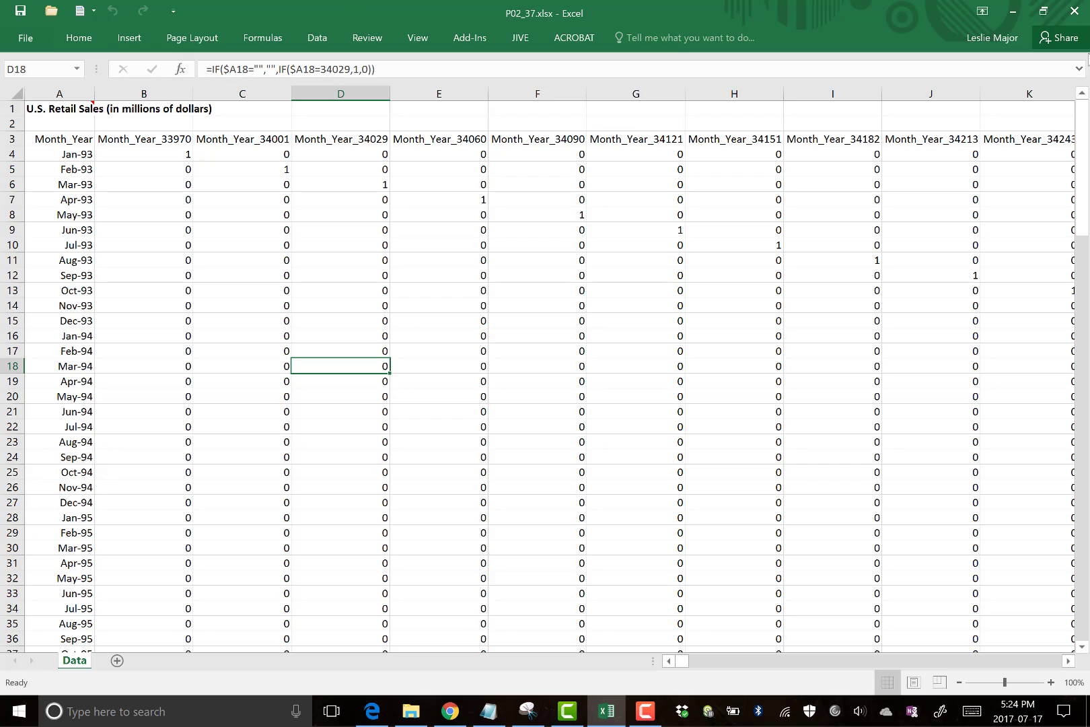
Close Excel without saving and reopen P02_37.xlsx from the Module8_9_Videos folder.
click(1073, 10)
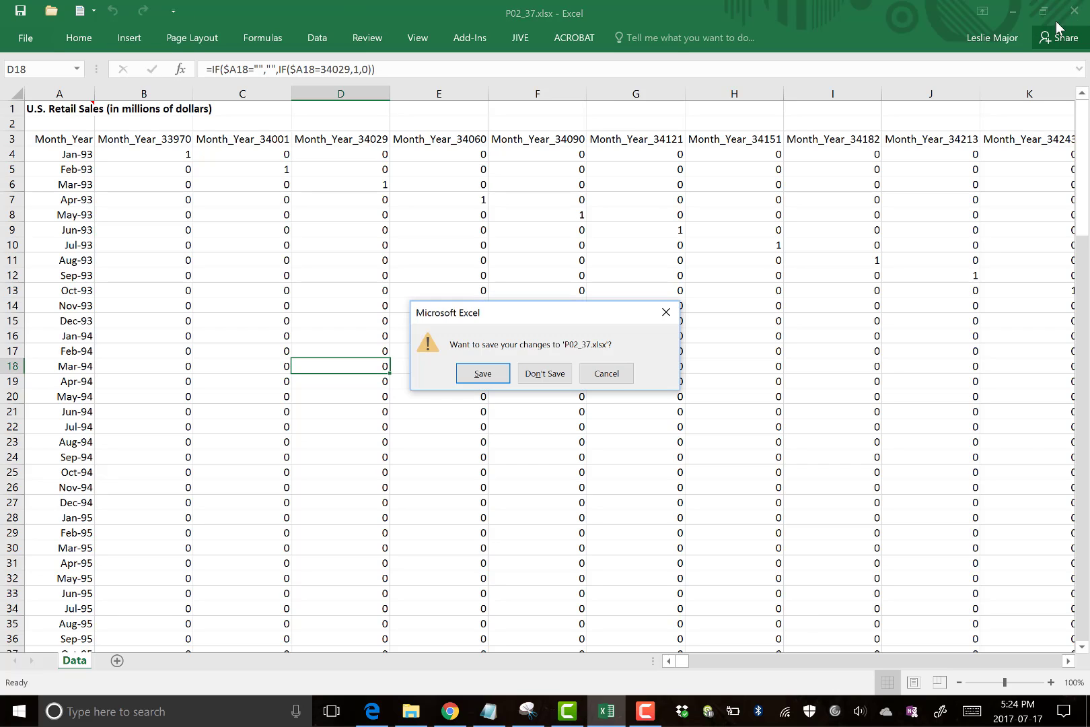
click(541, 375)
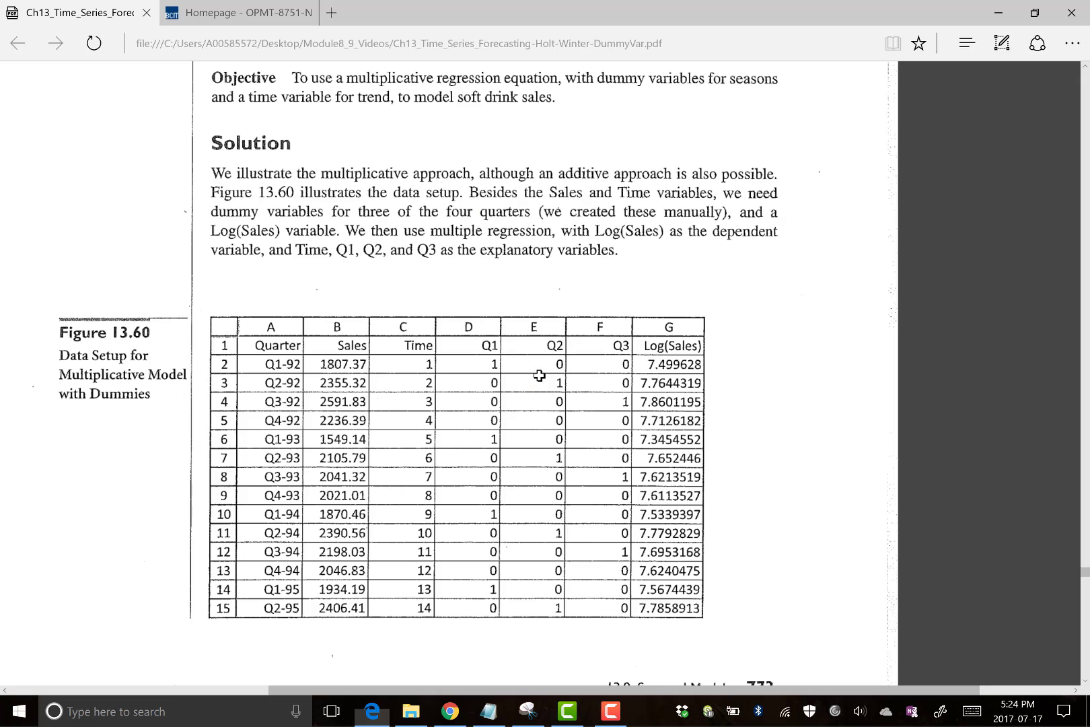
click(411, 712)
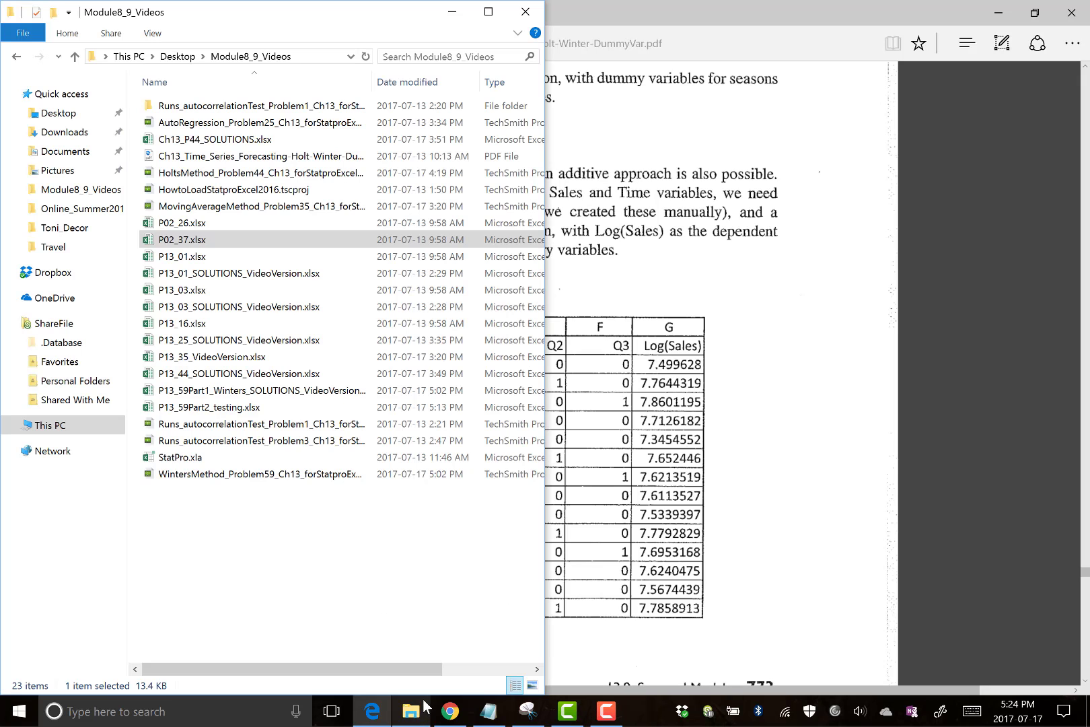
double_click(237, 240)
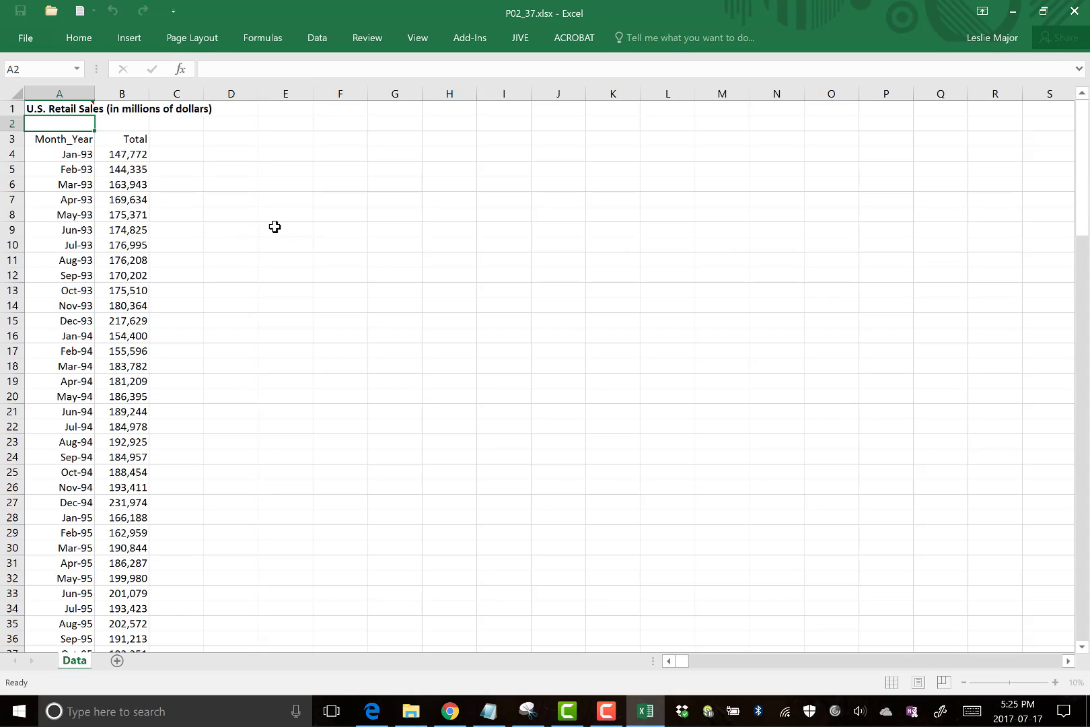
click(260, 193)
click(213, 145)
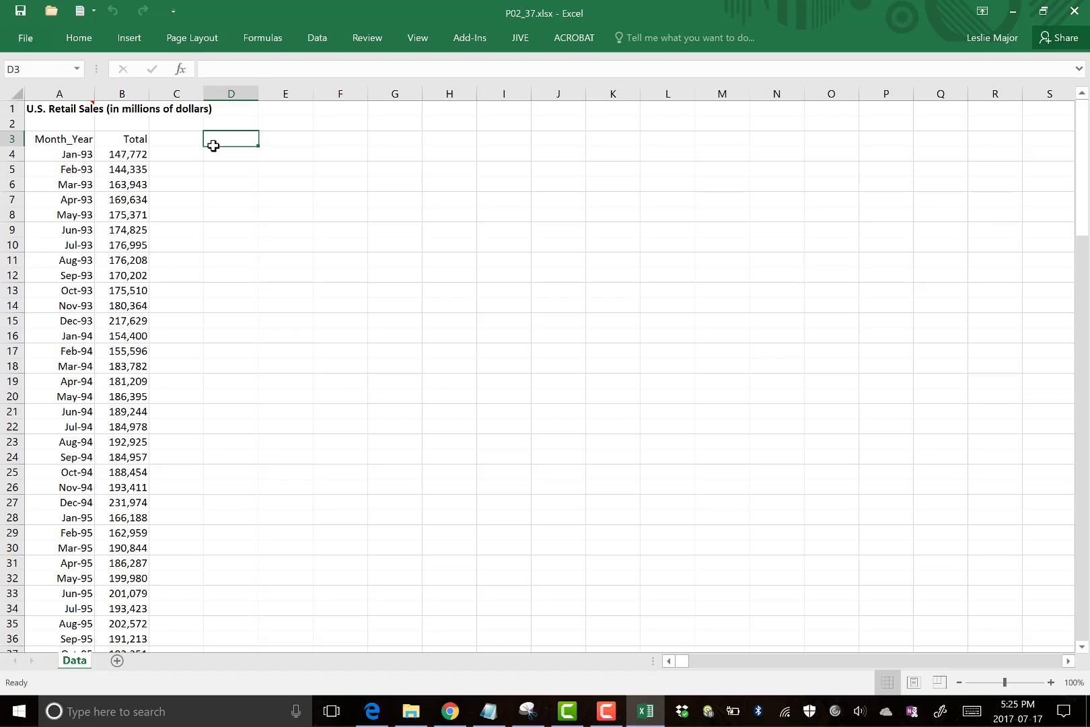
Copy the Month_Year column A3:A142 and paste it starting at C3.
click(211, 257)
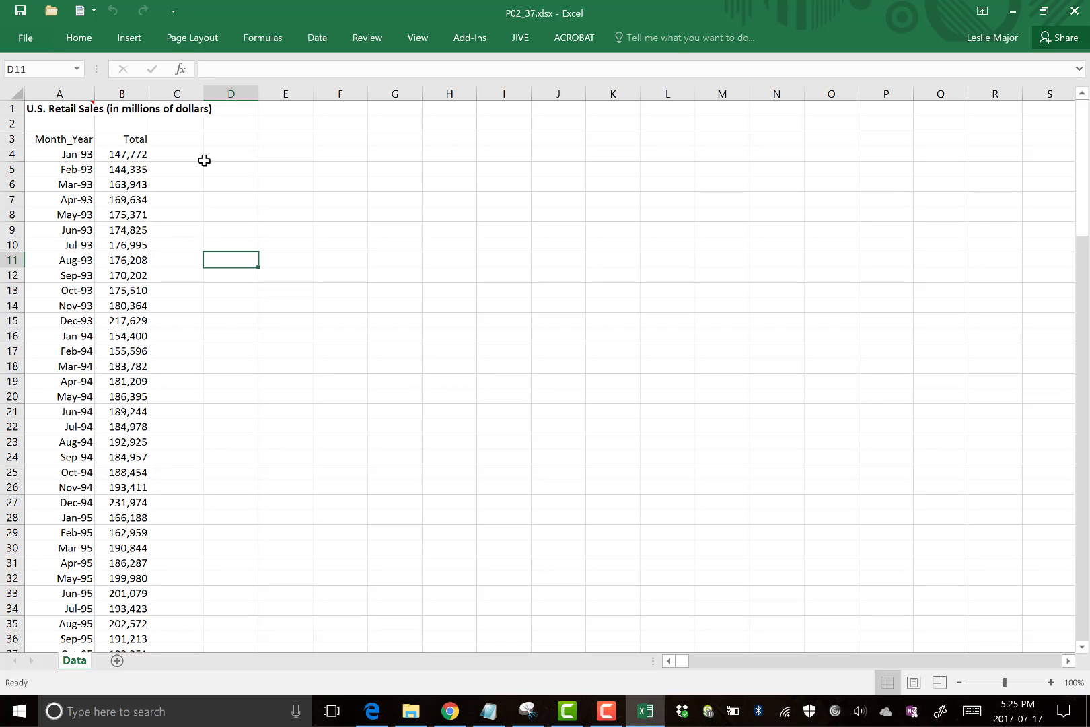
click(71, 142)
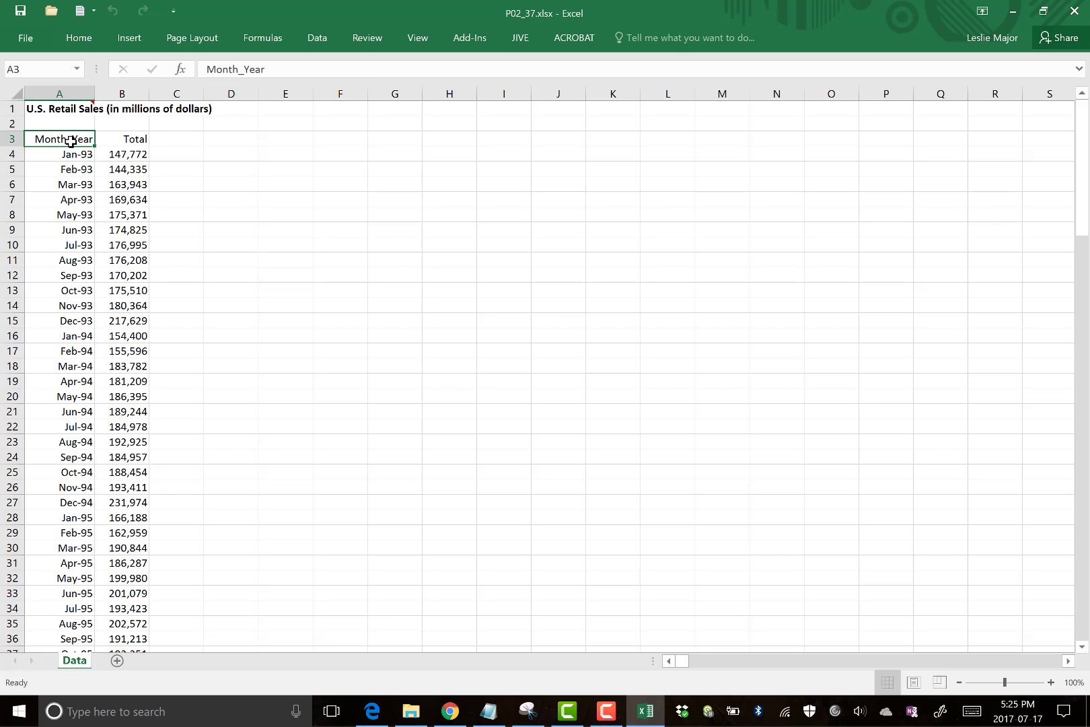
key(ctrl+shift+Down)
key(ctrl+c)
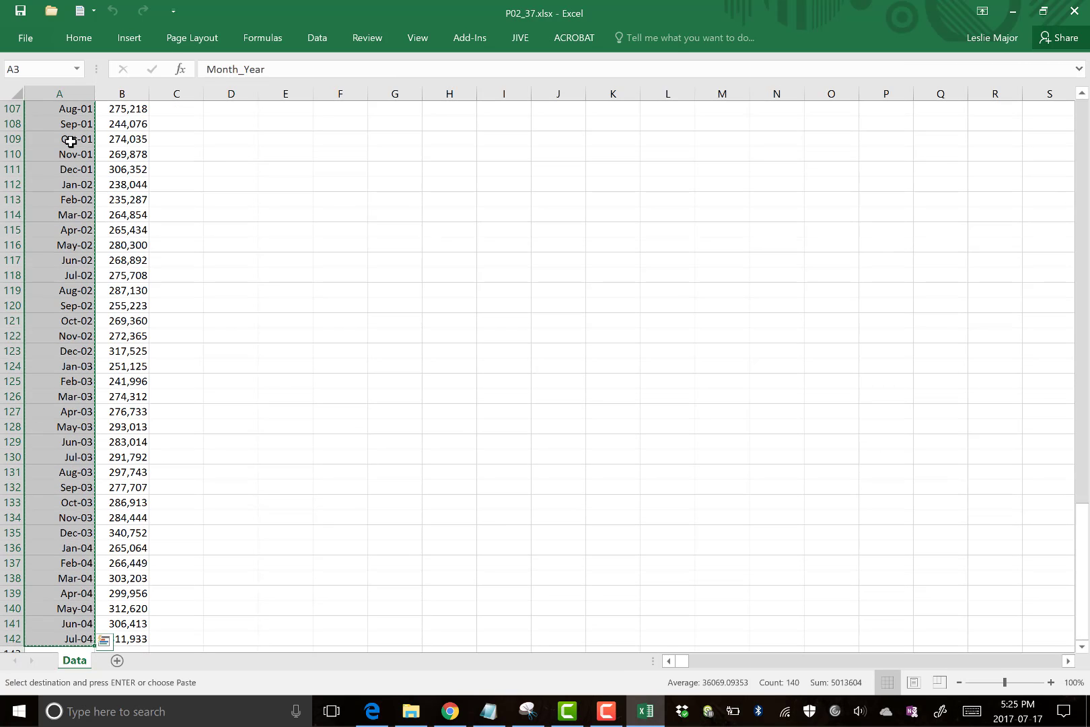
scroll(287, 358, up, 20)
scroll(288, 358, up, 9)
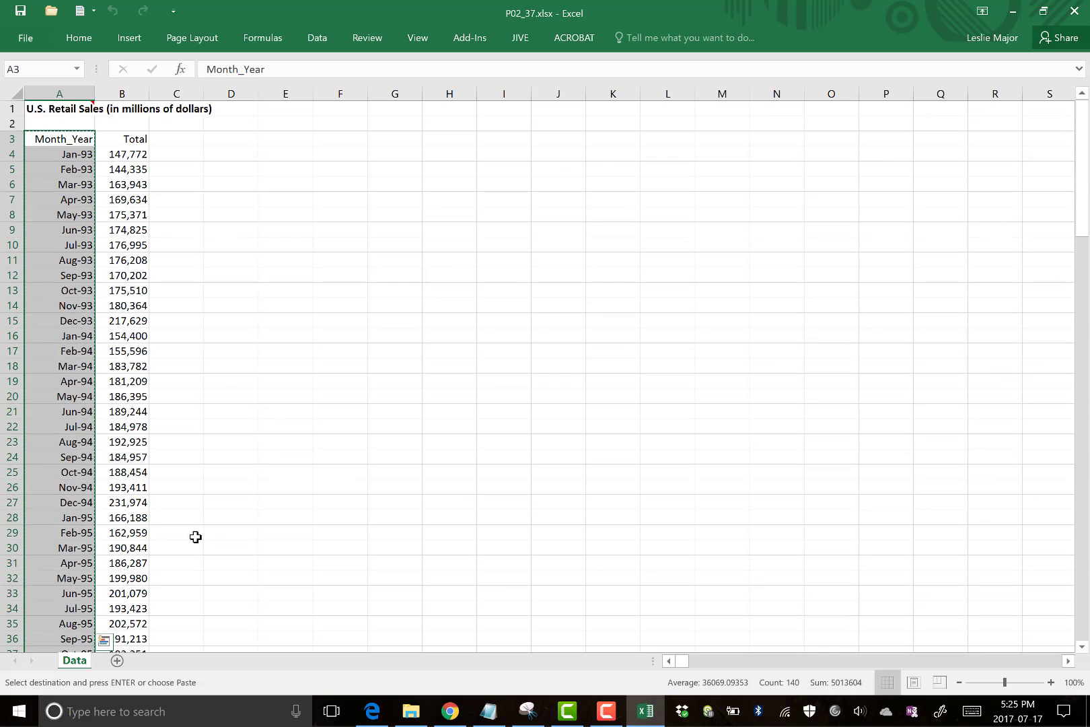
click(182, 136)
key(ctrl+v)
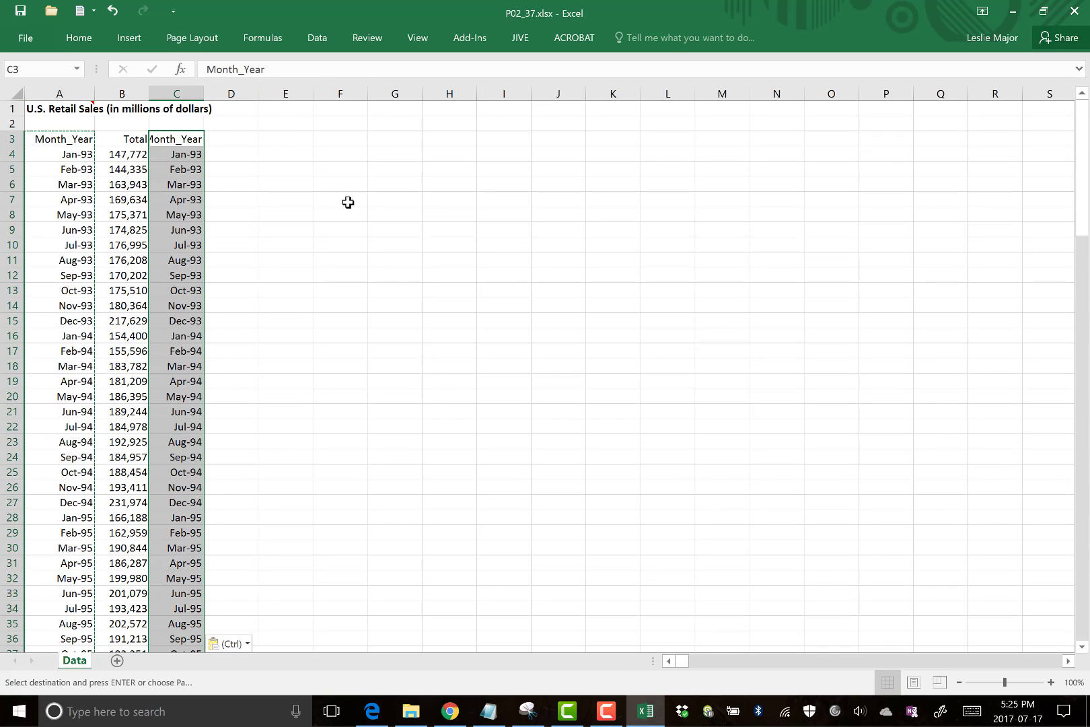
click(348, 201)
Format the pasted dates C4:C142 as Short Date, e.g. 1993-01-01.
click(176, 142)
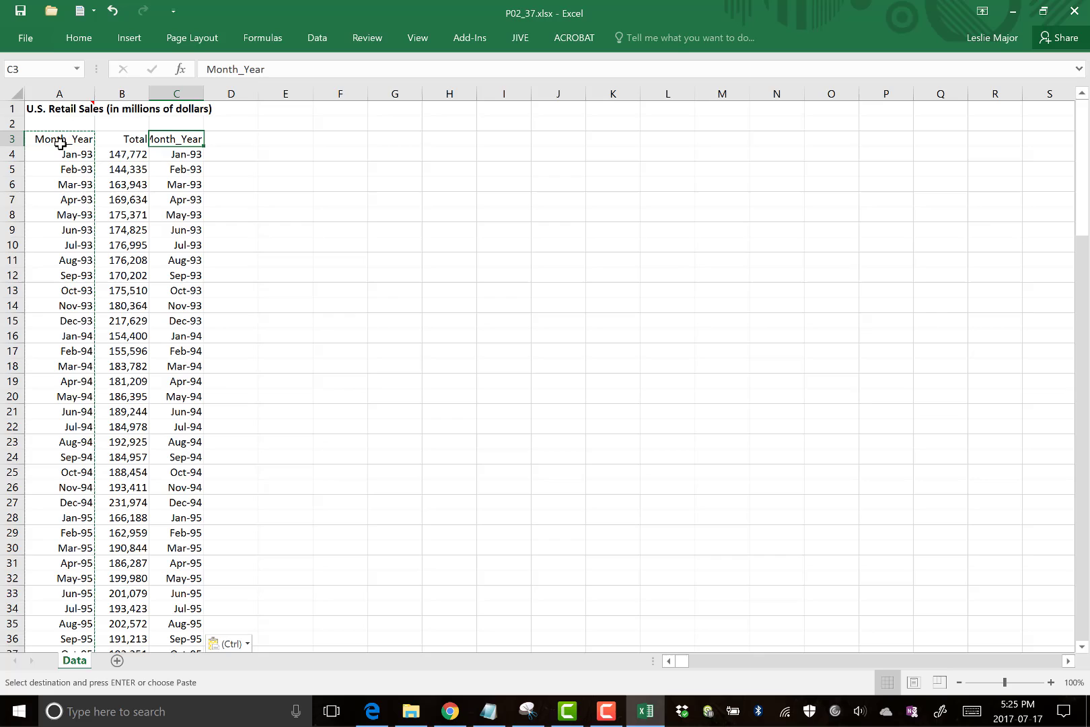
click(186, 150)
click(219, 149)
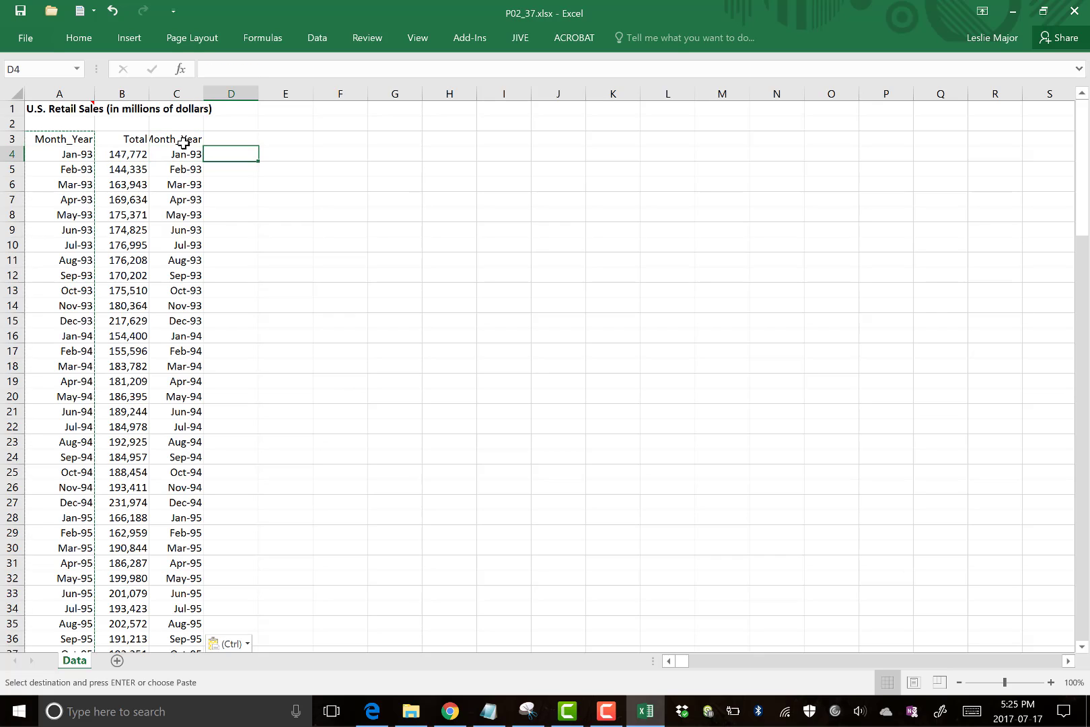
click(178, 151)
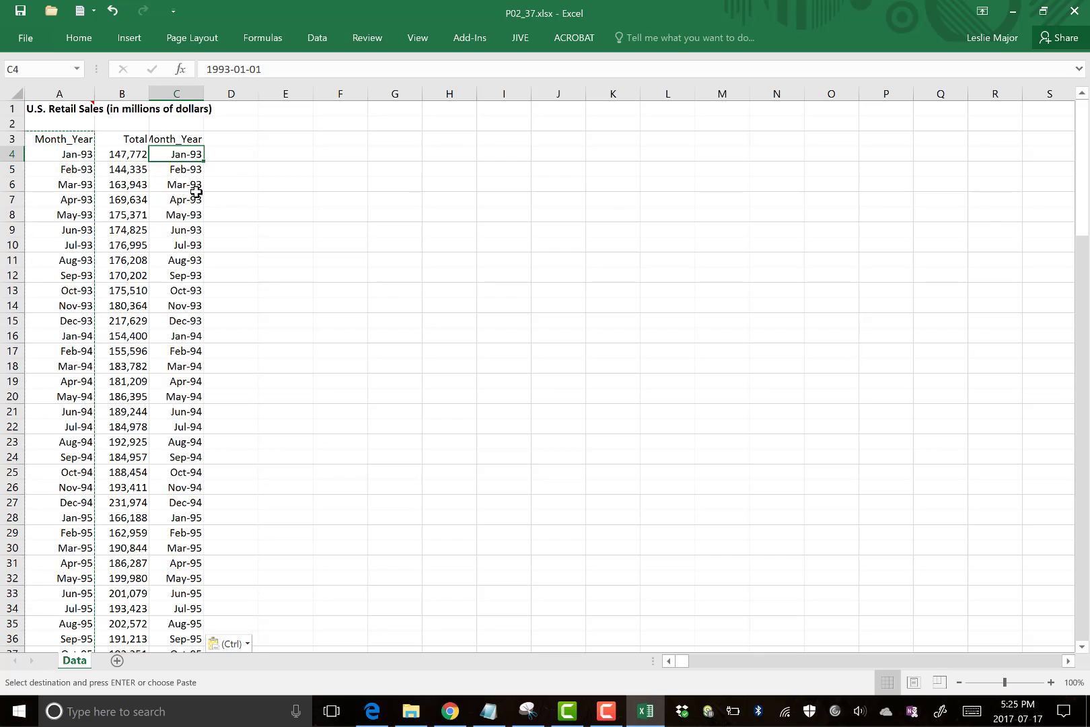
click(352, 203)
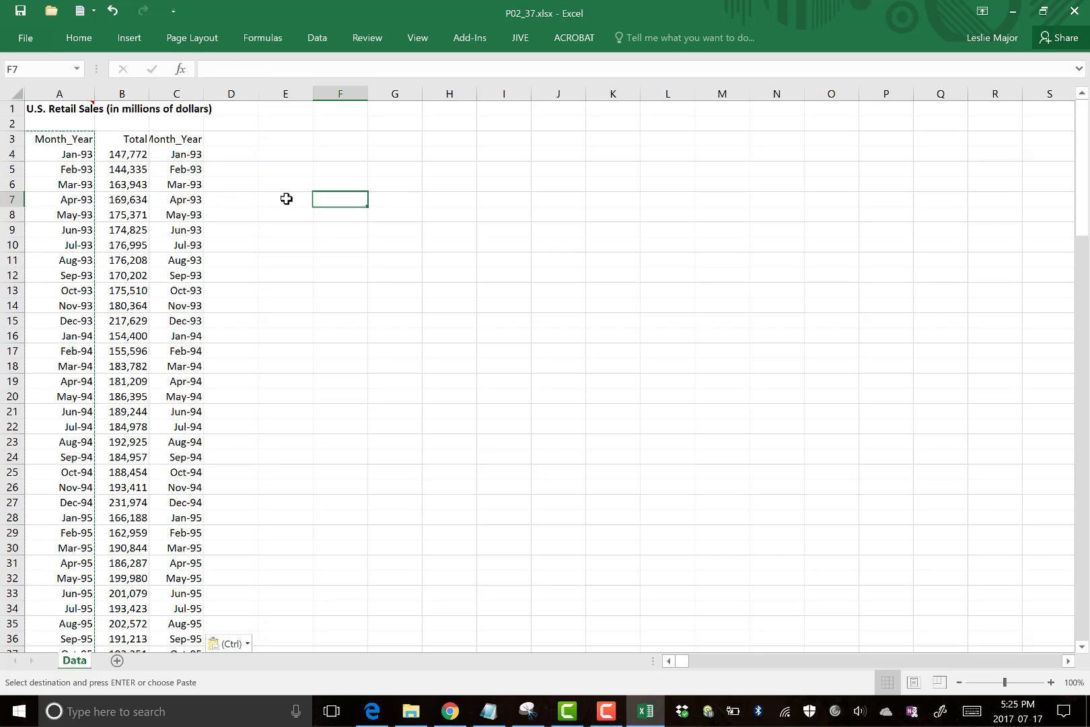
click(192, 153)
key(ctrl+shift+Down)
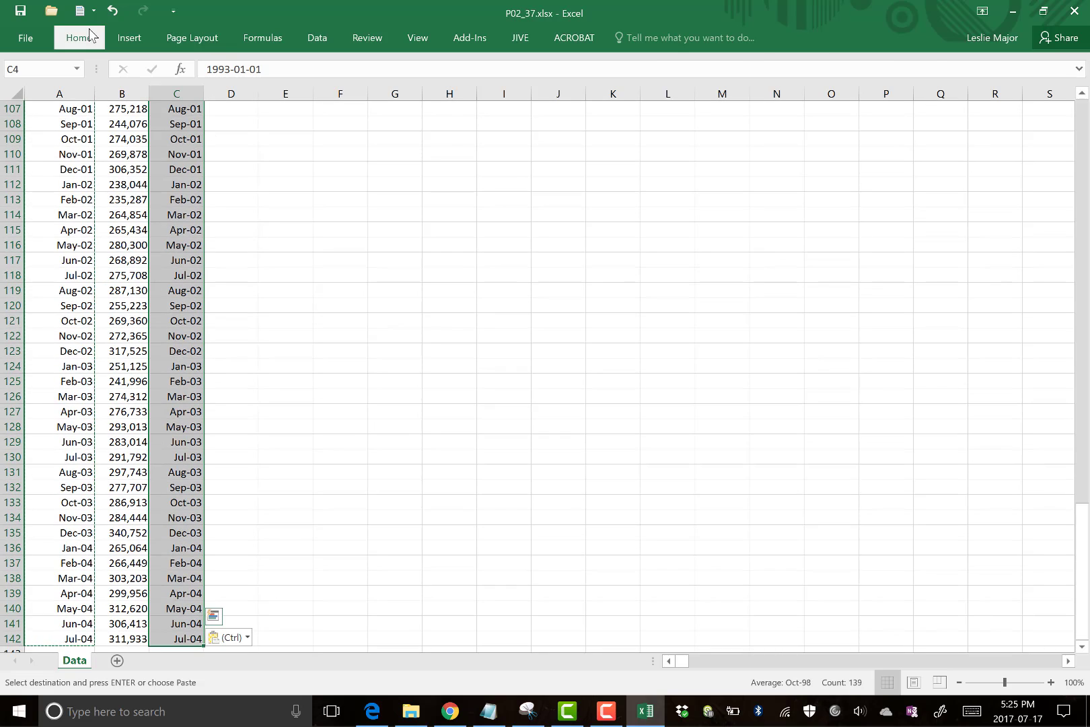
click(89, 29)
click(631, 72)
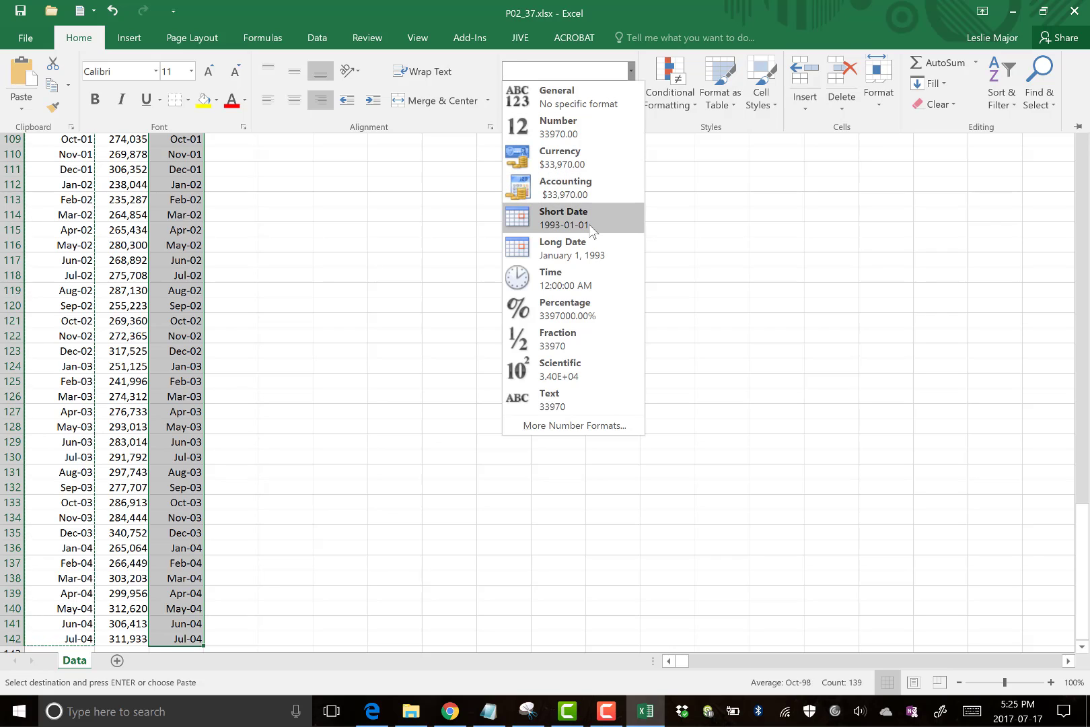
key(Escape)
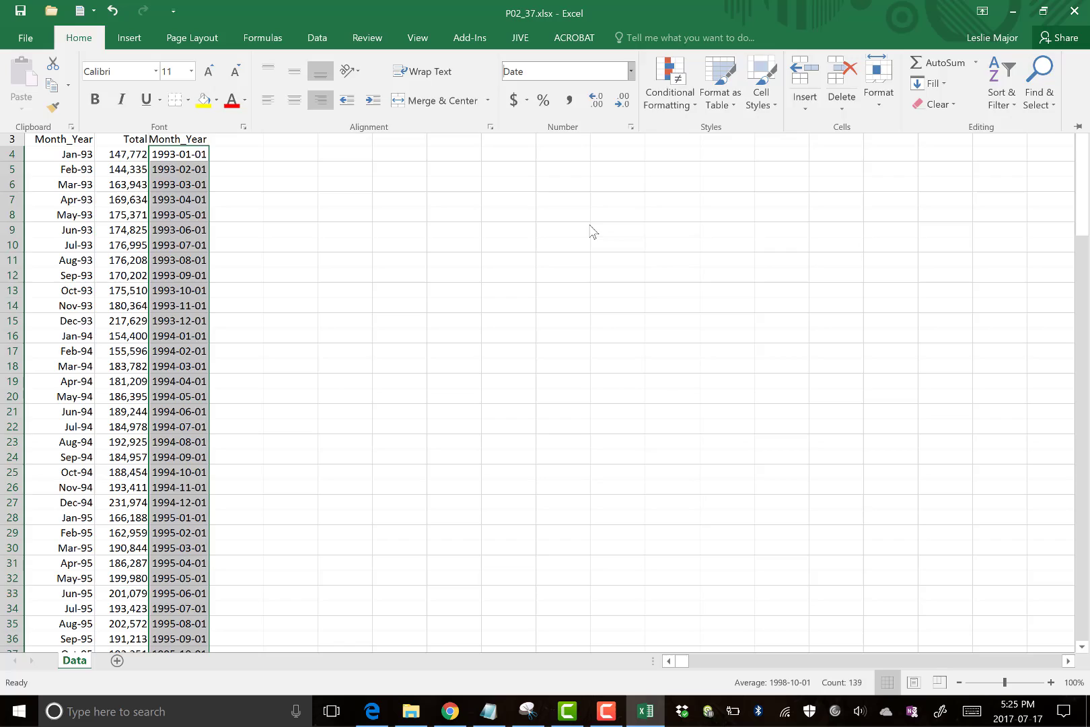
click(290, 154)
Reselect the date cells C4:C142.
click(195, 139)
click(197, 153)
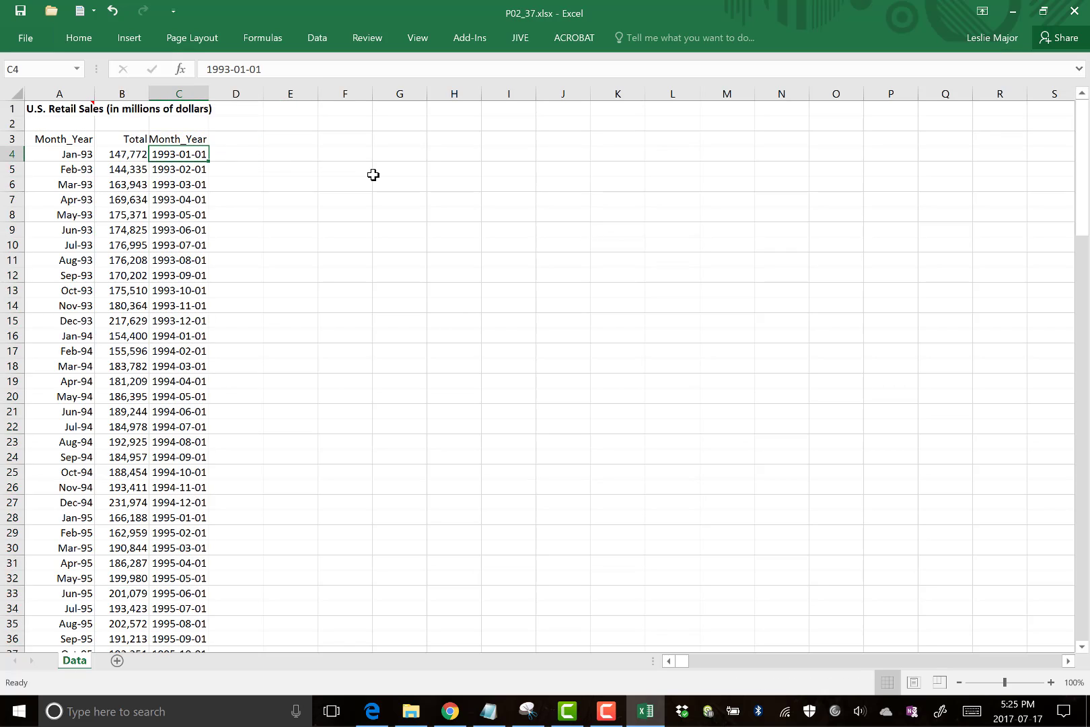
key(ctrl+shift+Down)
scroll(400, 197, up, 12)
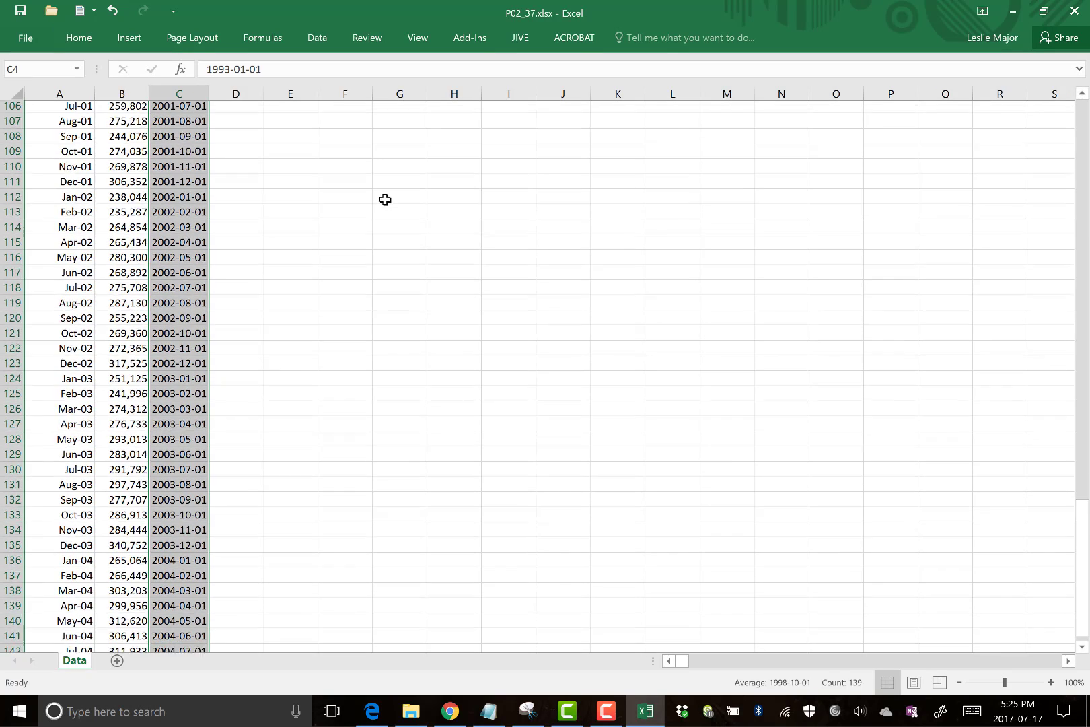
scroll(399, 197, up, 20)
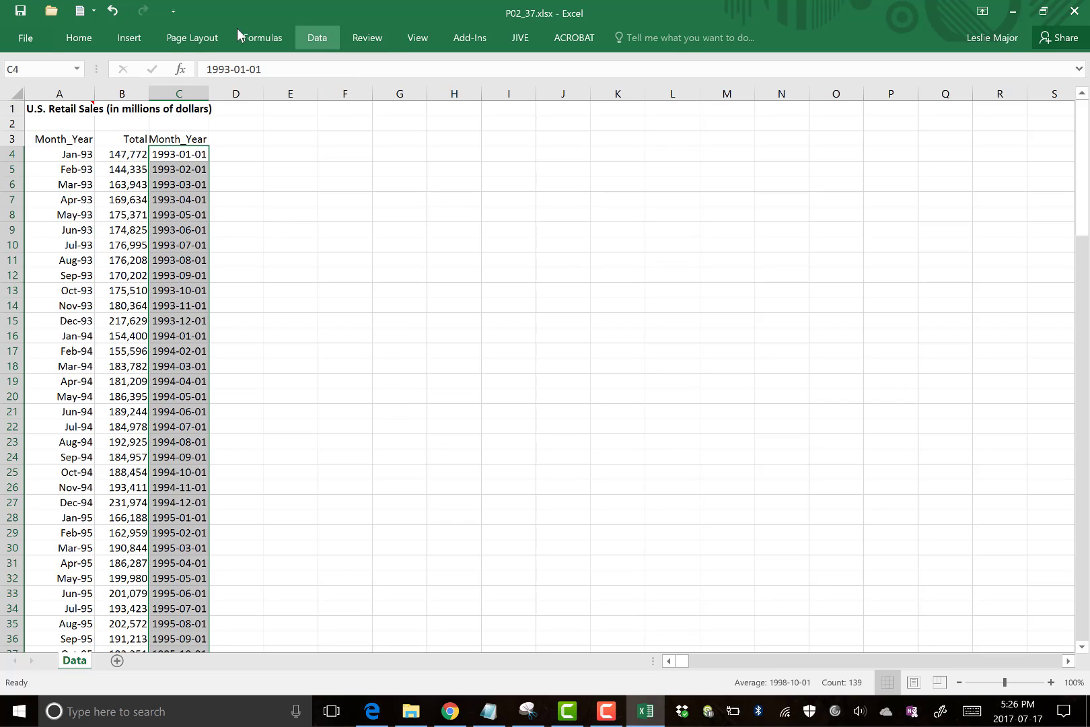
Split C4:C142 with Text to Columns using '-' as the delimiter instead of Tab.
click(303, 39)
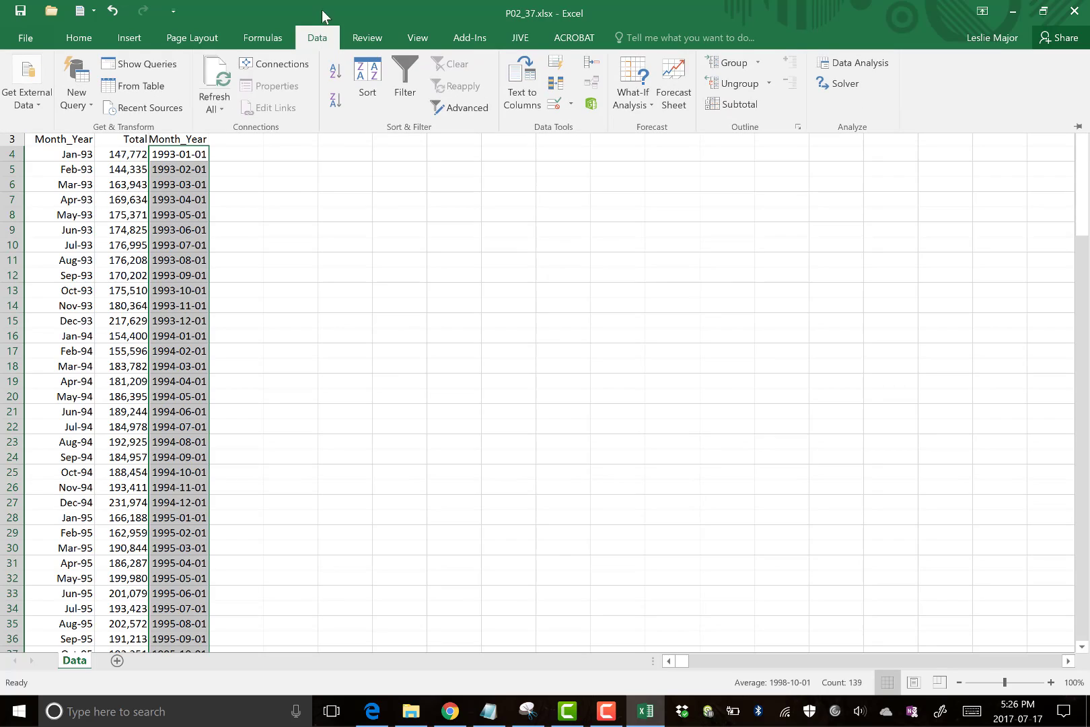
click(521, 80)
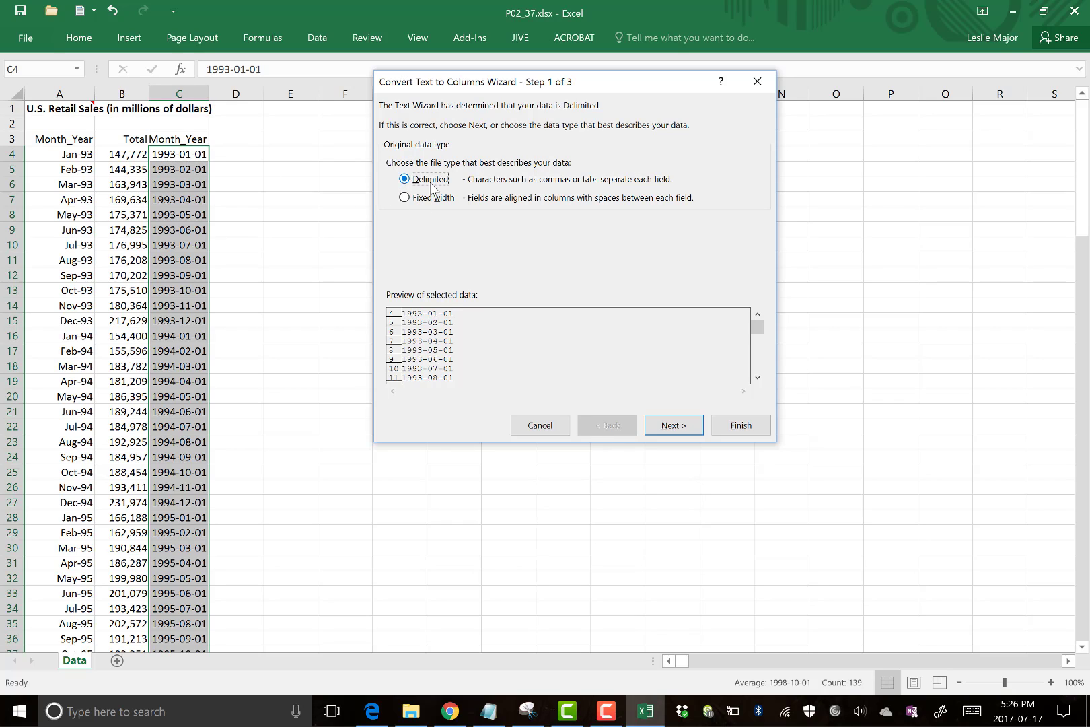
click(663, 430)
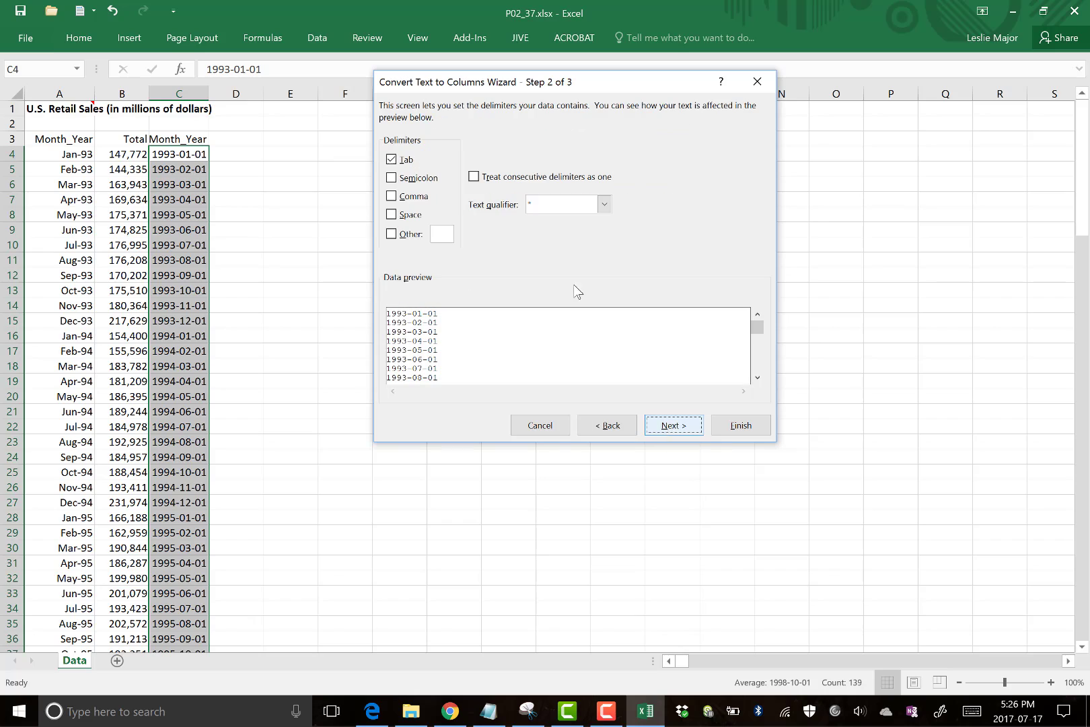
click(409, 234)
click(403, 160)
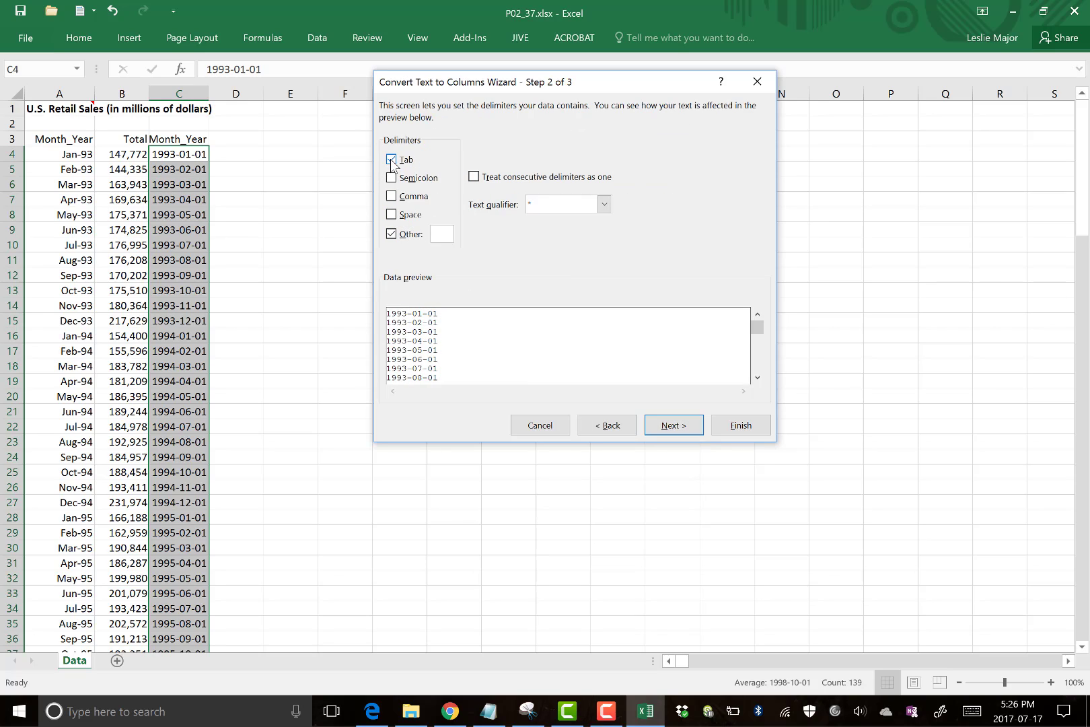
text(-)
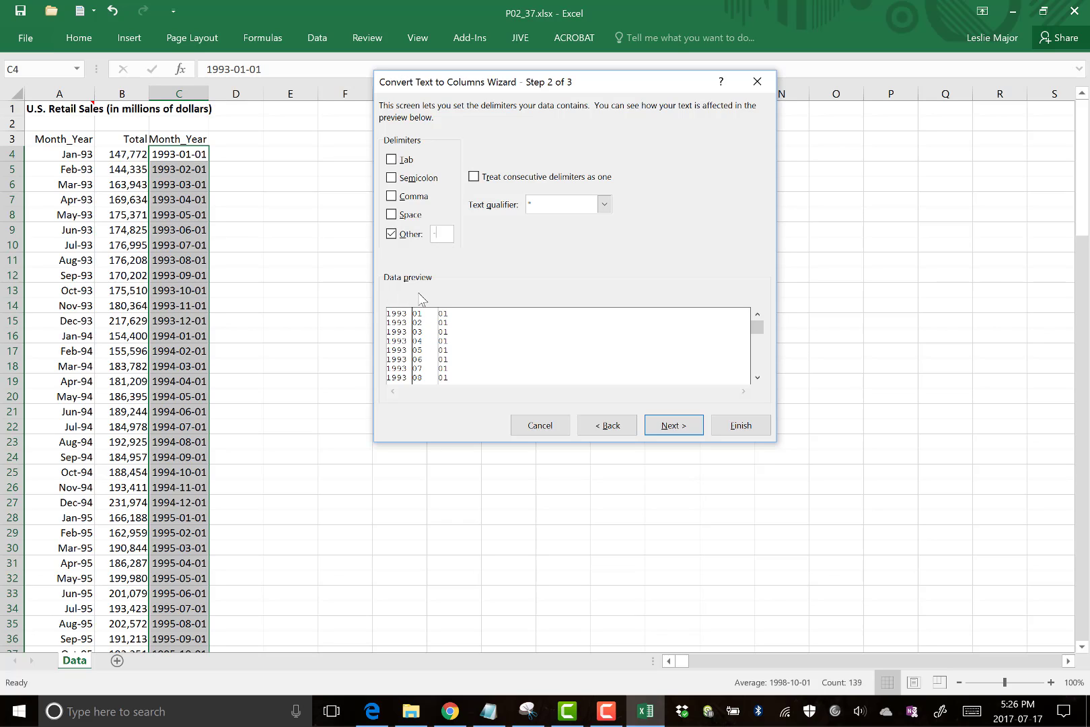
click(673, 428)
click(743, 426)
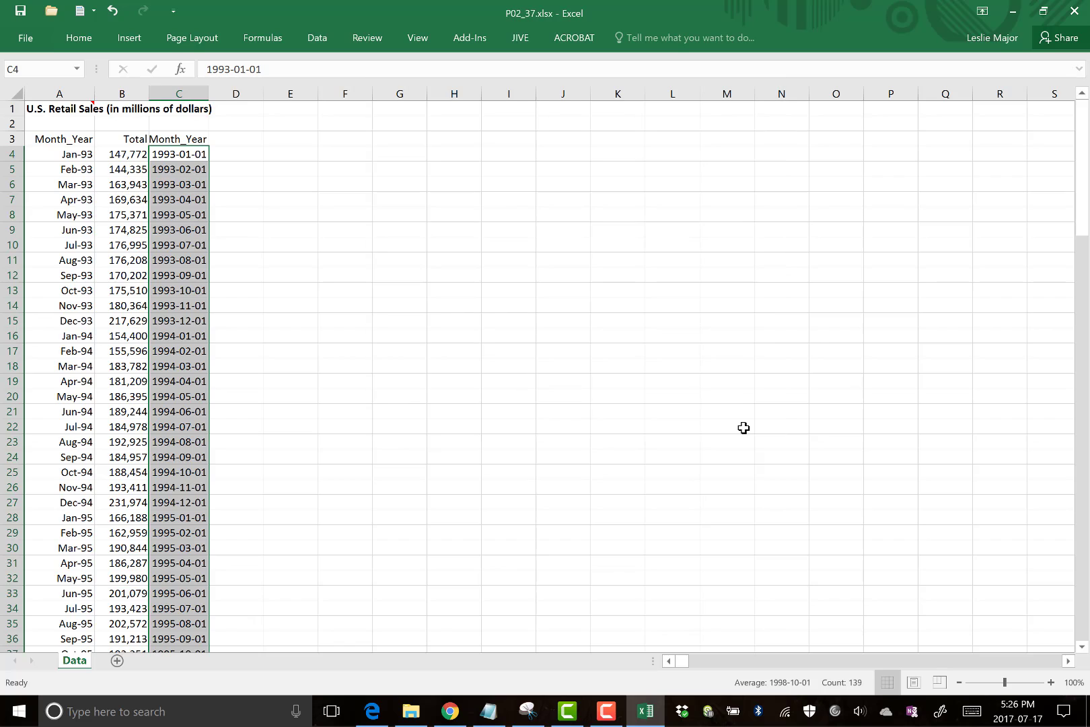
Format column C values C4:C142 as General so years show as numbers like 1993.
click(593, 265)
click(356, 136)
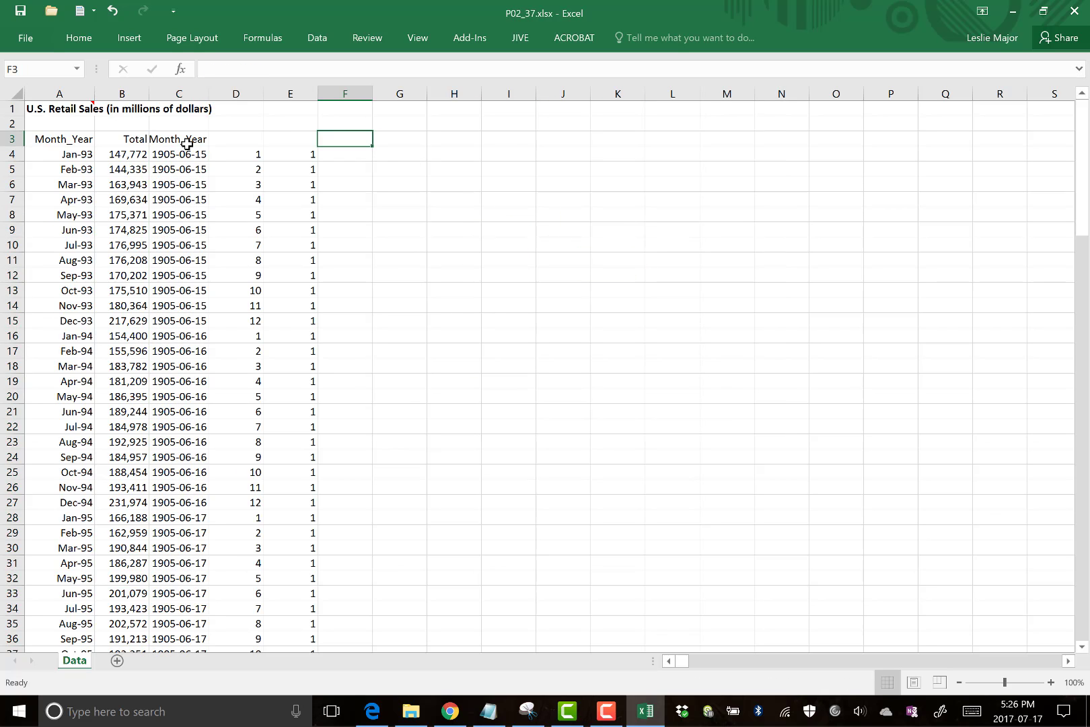
click(185, 154)
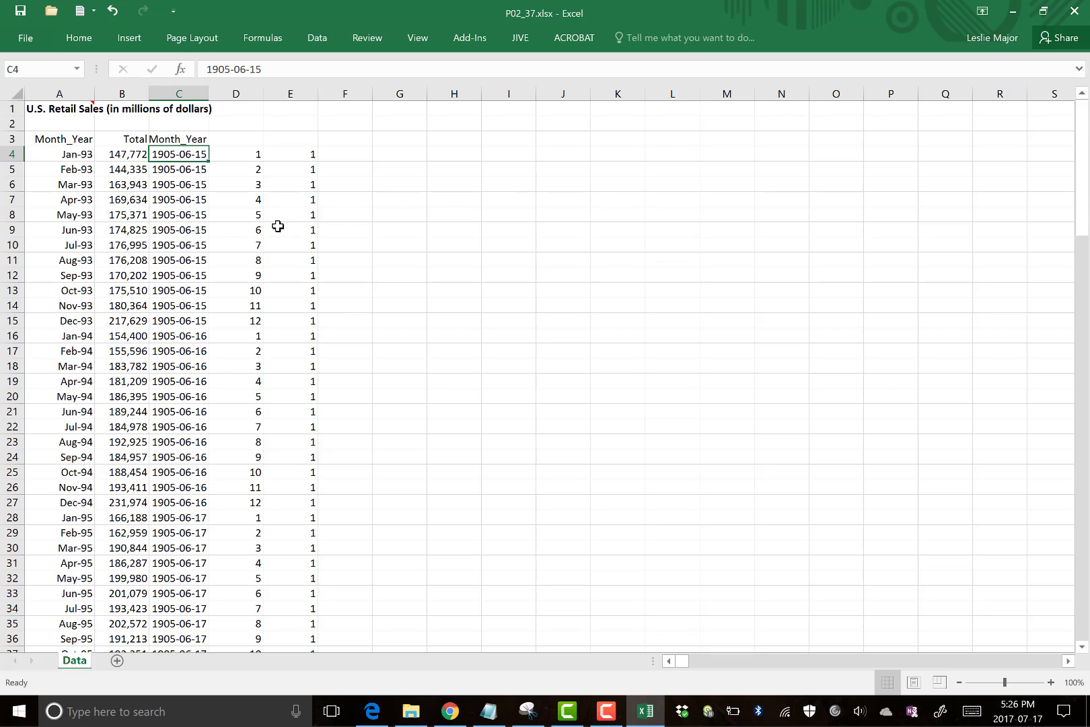
key(ctrl+shift+Down)
scroll(324, 175, up, 1)
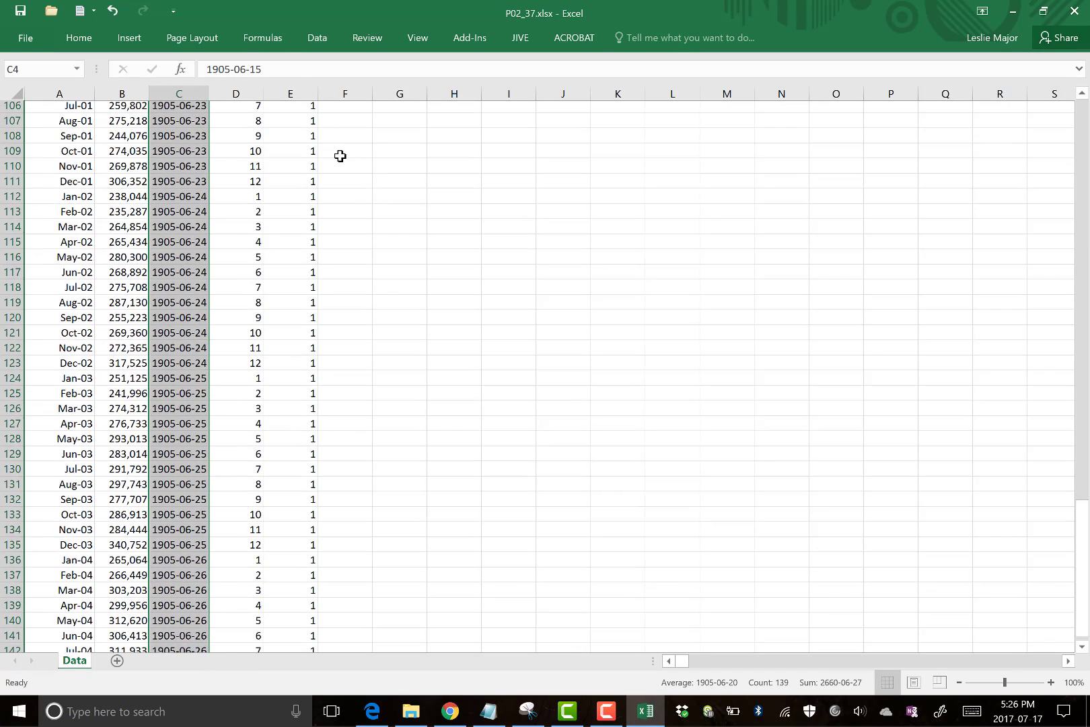
click(90, 40)
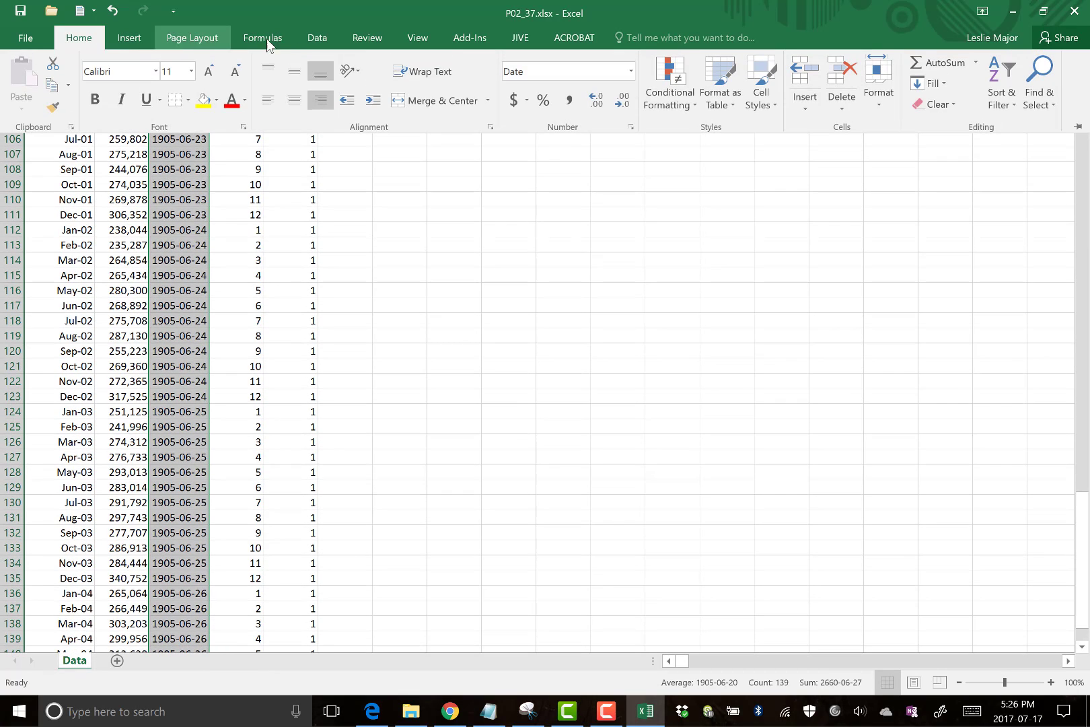
click(631, 71)
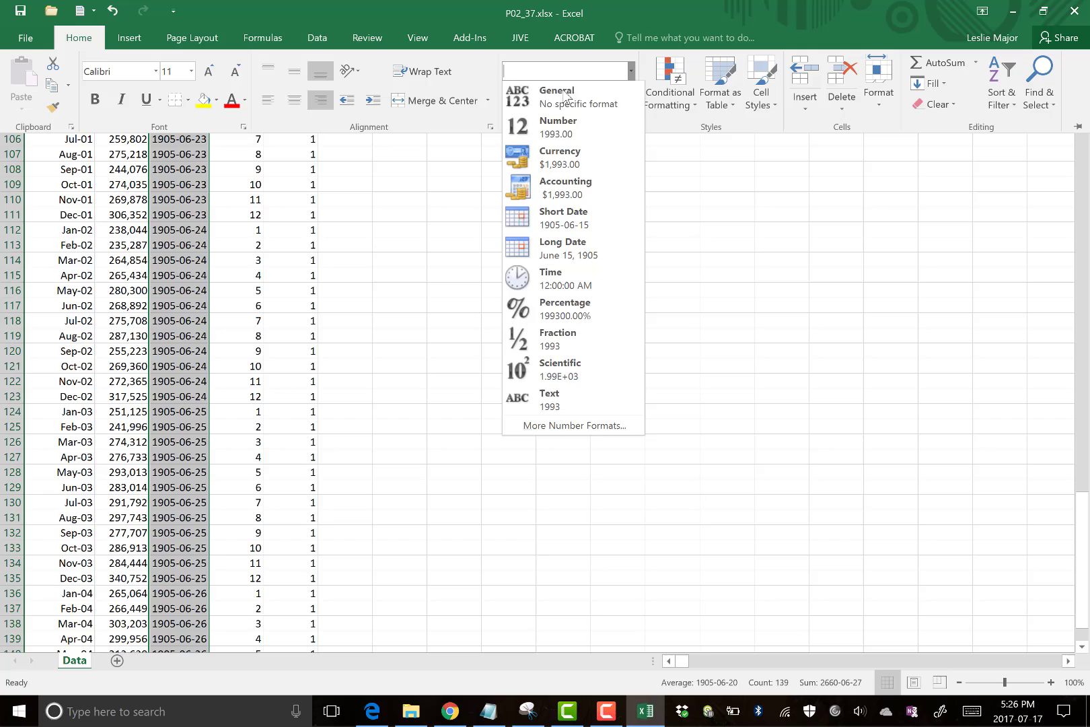
click(558, 96)
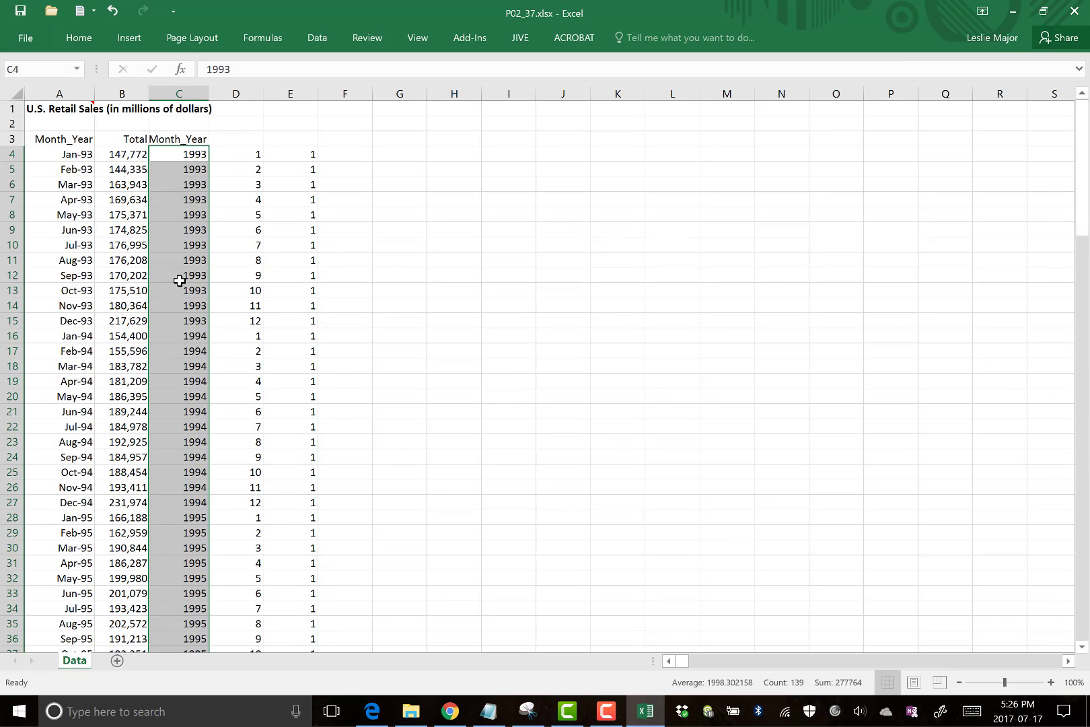
click(178, 277)
click(189, 163)
Label headers C3, D3 and E3 as Year, Month and Day.
click(190, 139)
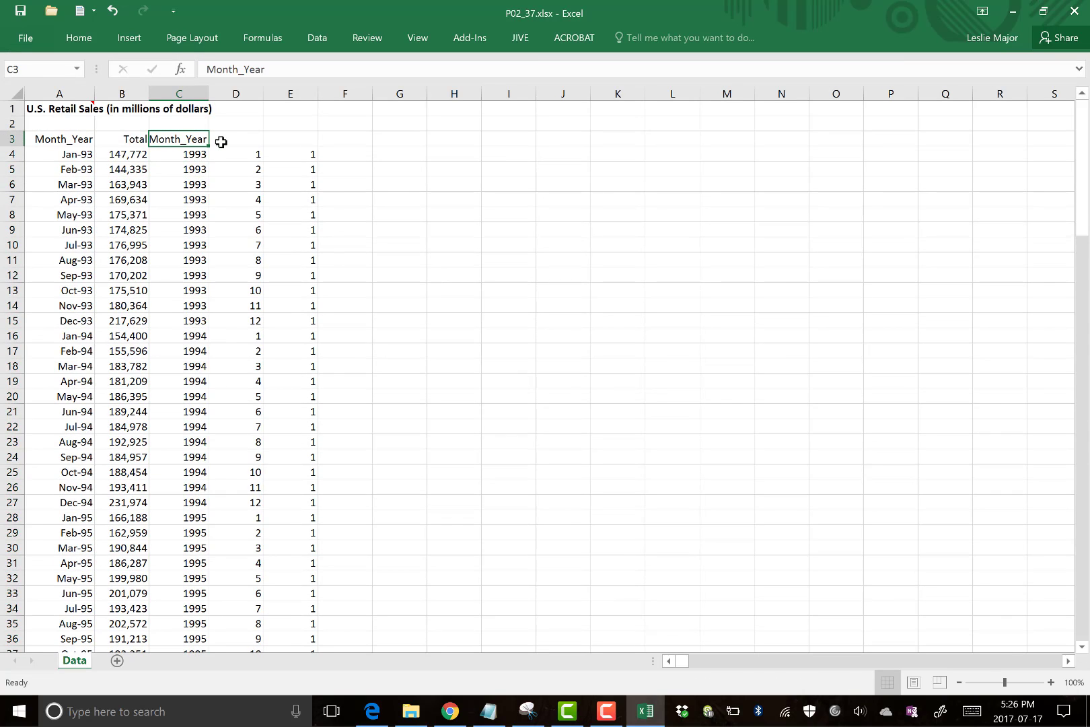
text(Year)
key(Tab)
text(Mo)
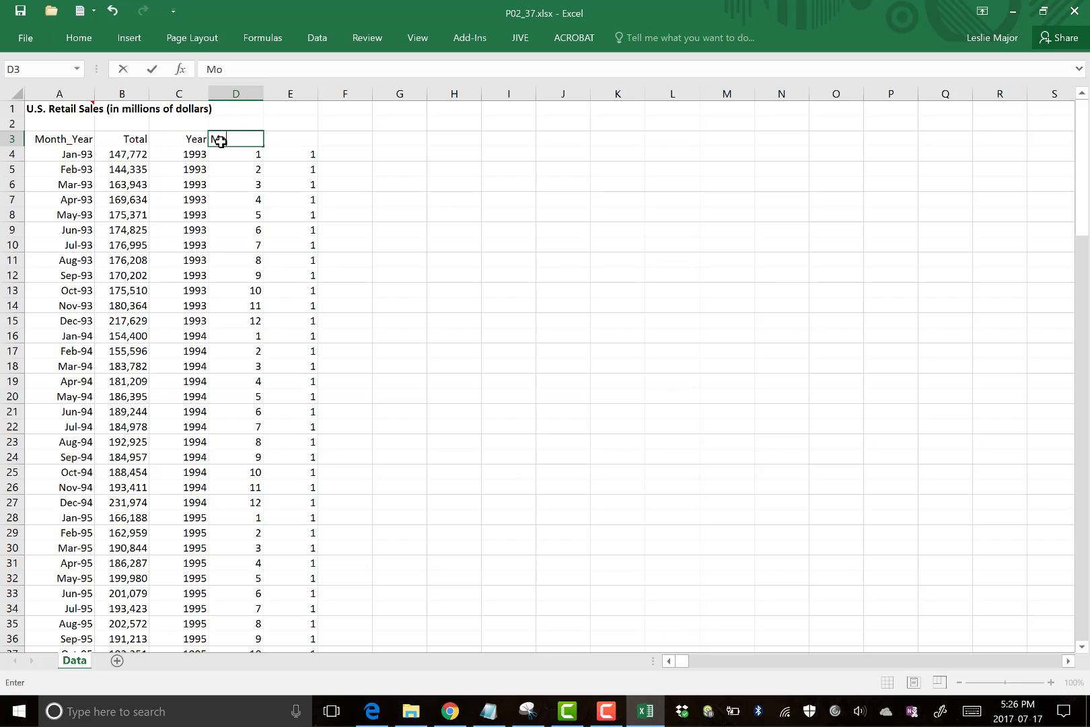
key(Tab)
text(Da)
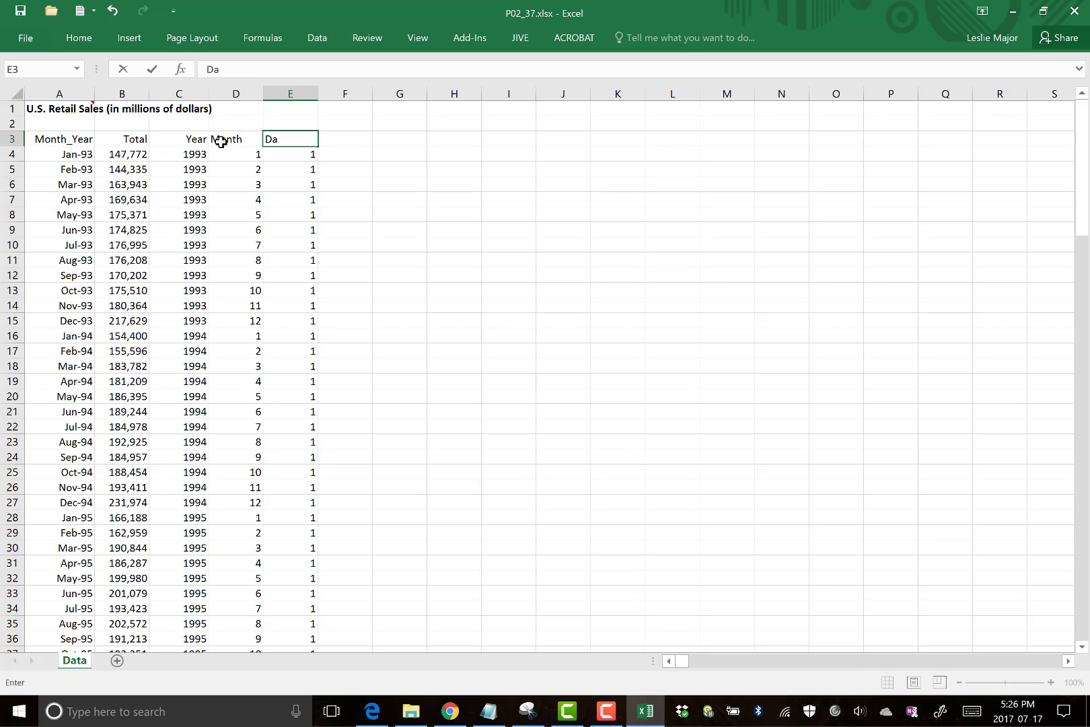
click(456, 194)
drag(310, 156, 322, 387)
click(324, 382)
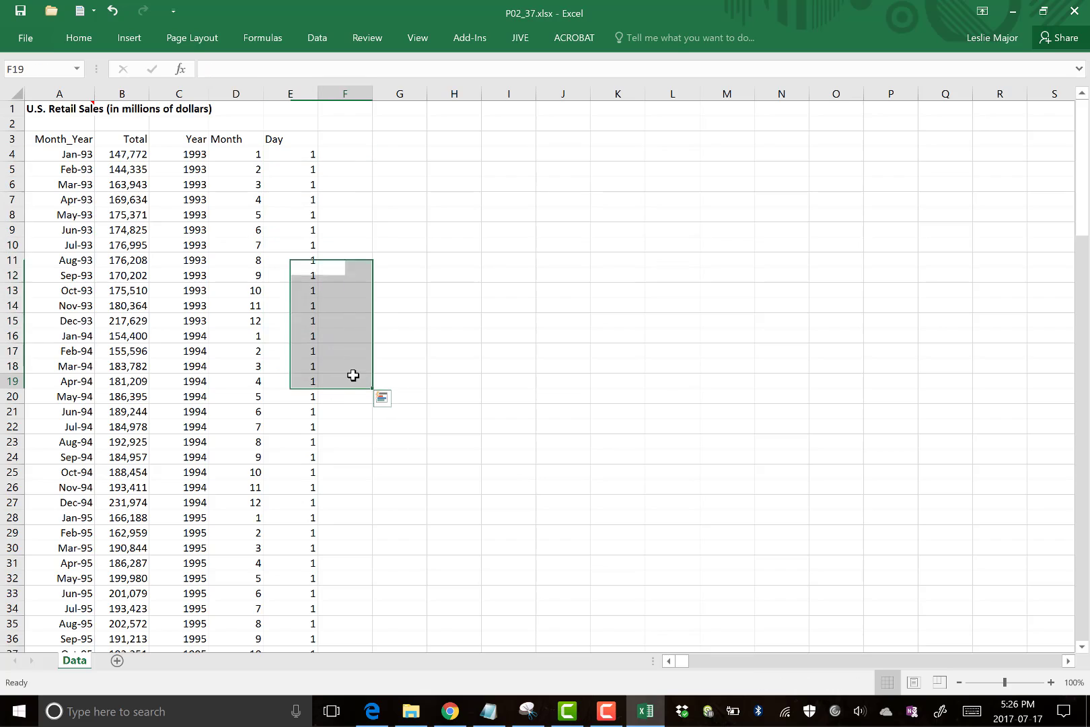
click(303, 157)
click(406, 196)
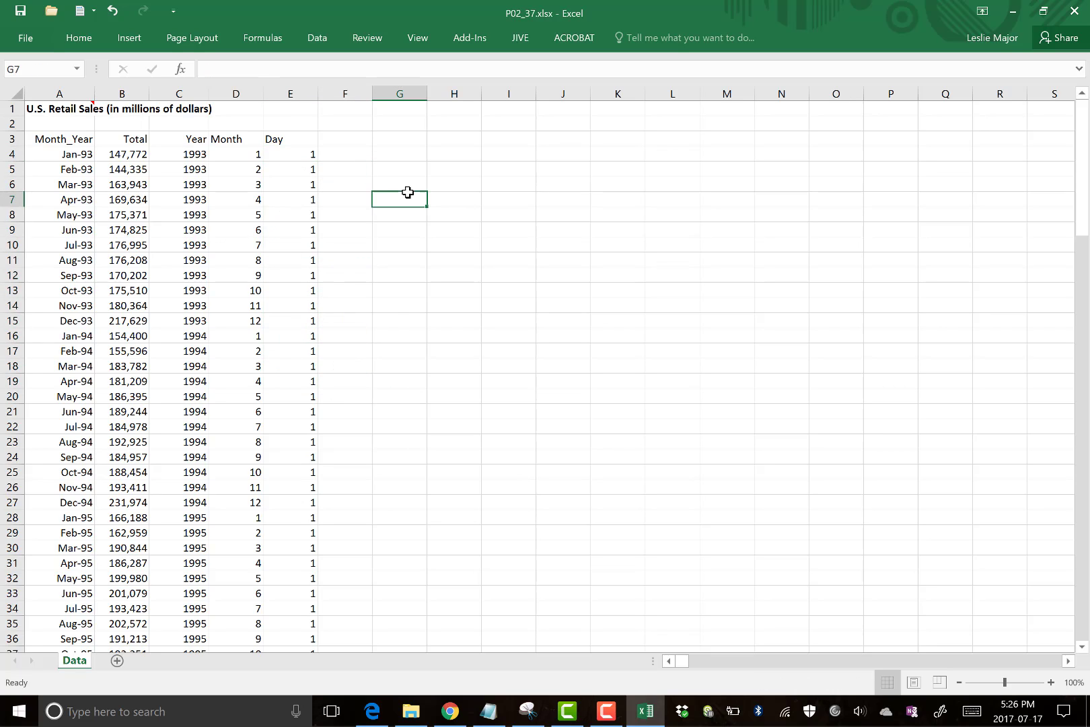
click(385, 142)
click(245, 142)
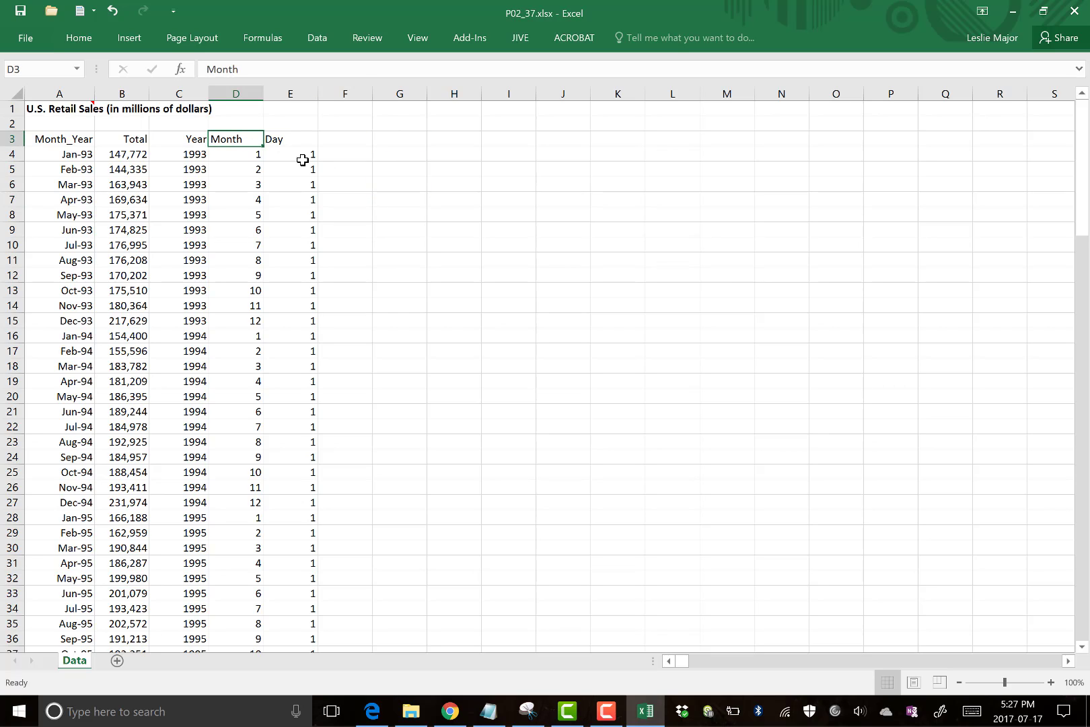
click(380, 239)
drag(243, 142, 240, 344)
click(369, 324)
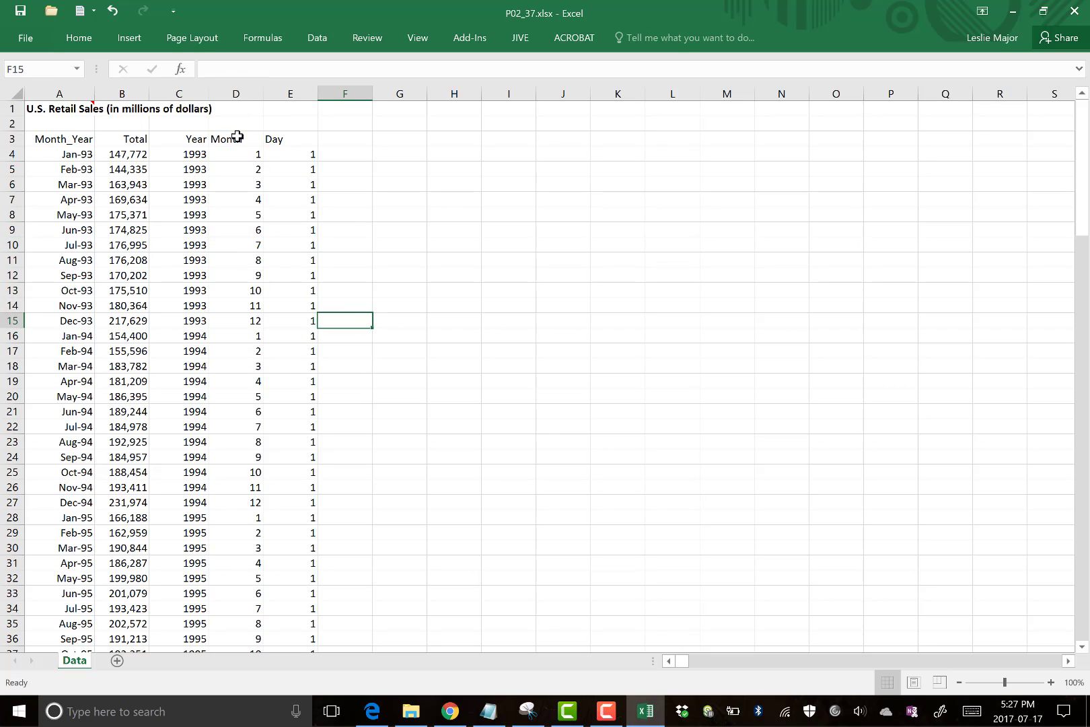
drag(237, 136, 227, 366)
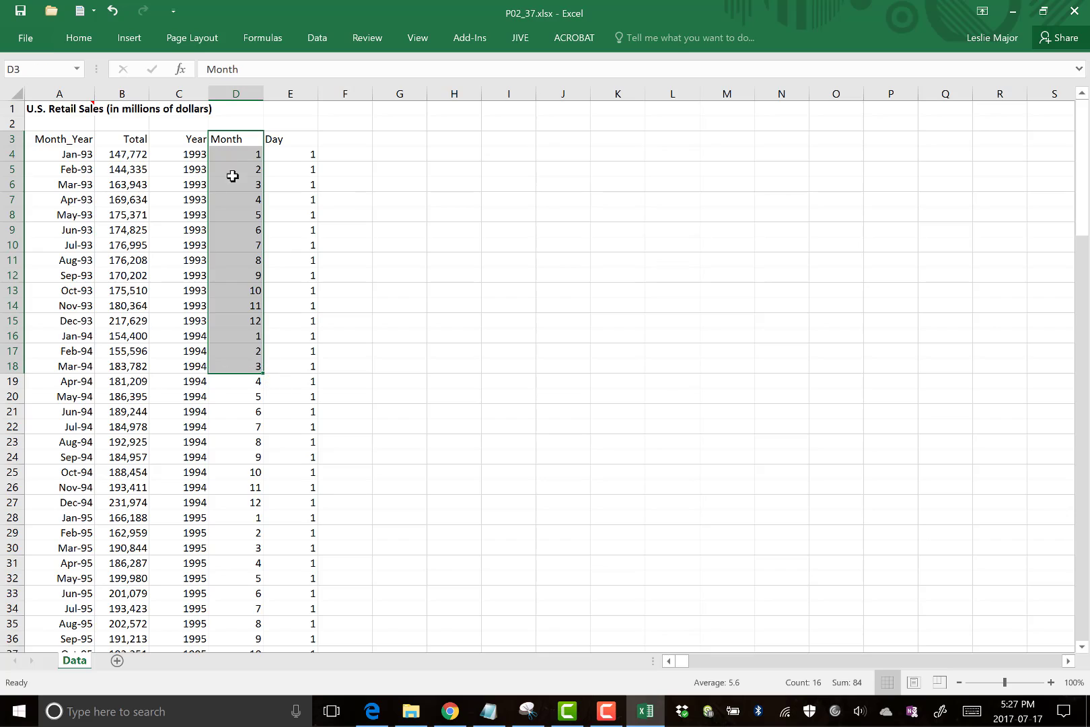
click(467, 271)
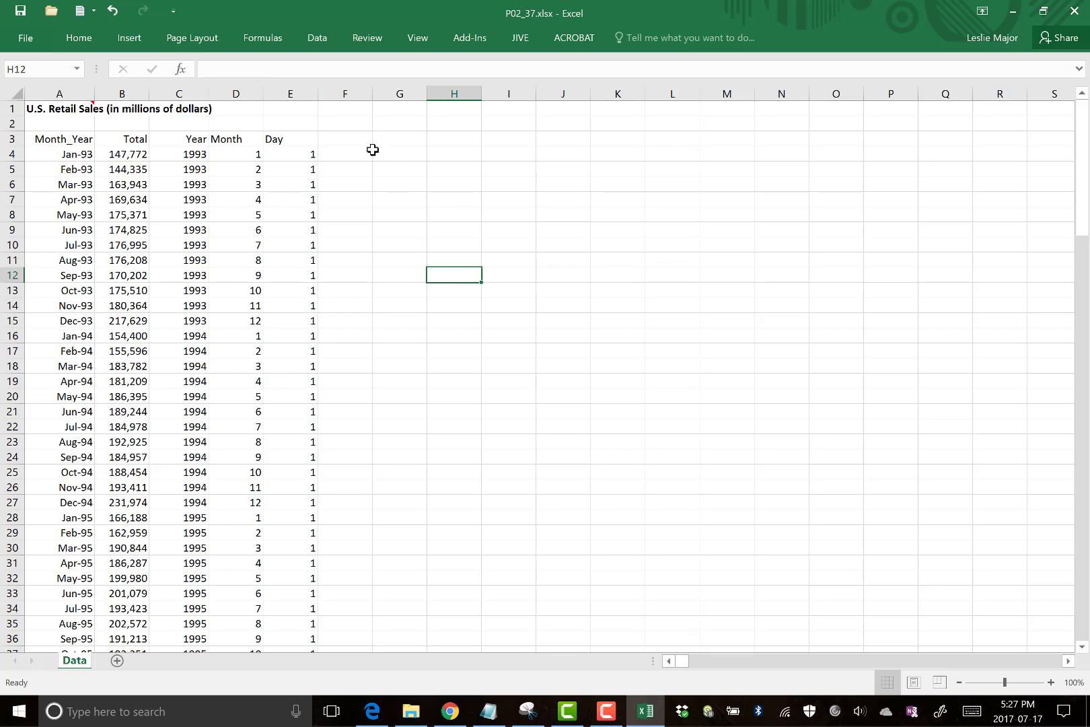
click(352, 150)
text(=)
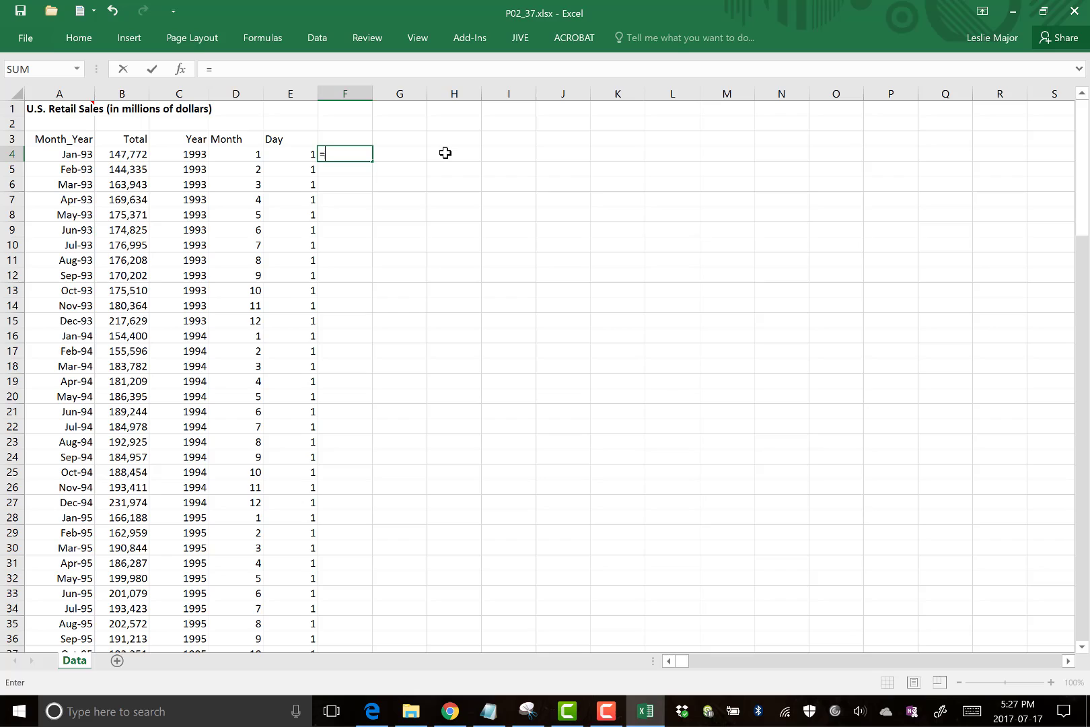
text(if()
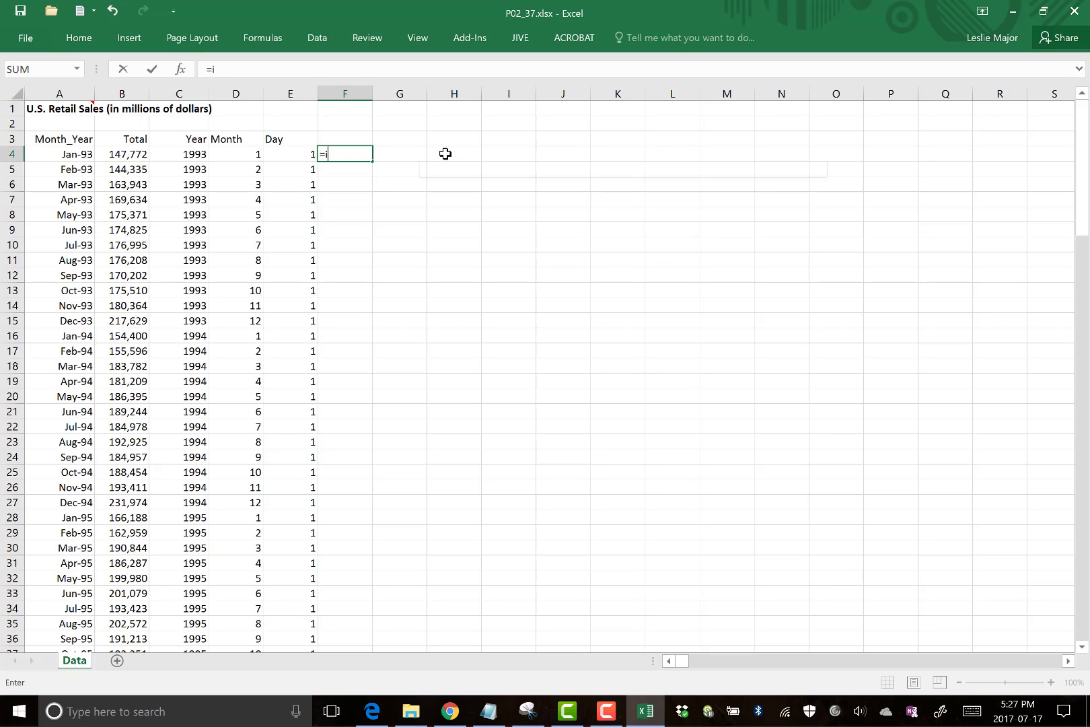
click(225, 154)
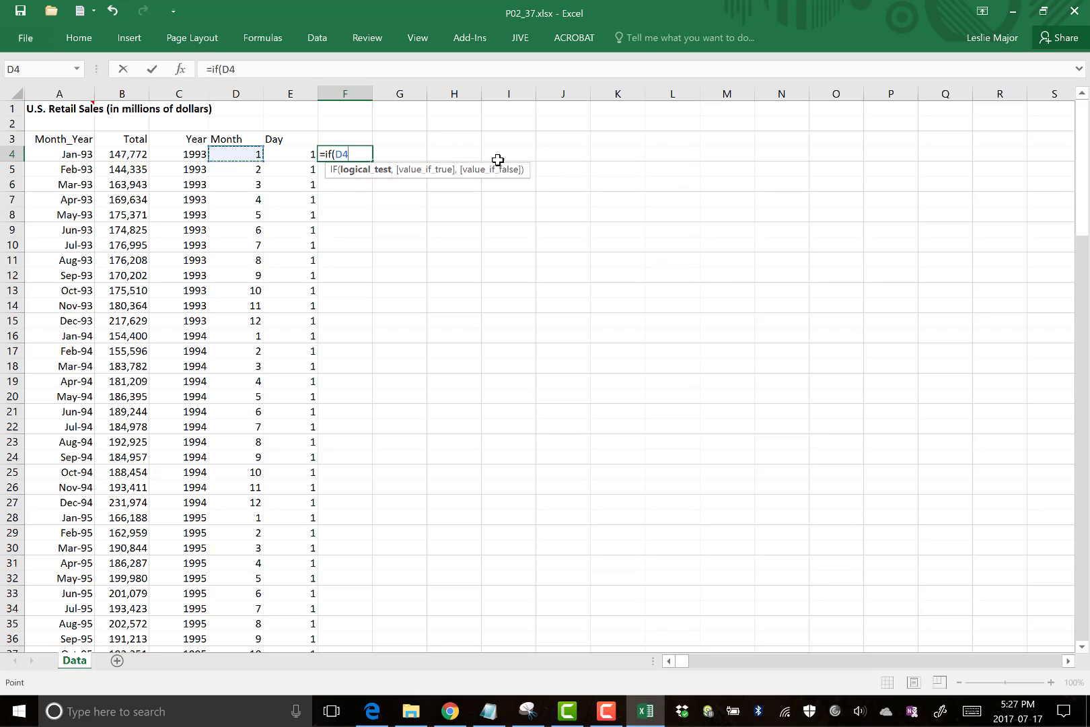
text(=1,"january)
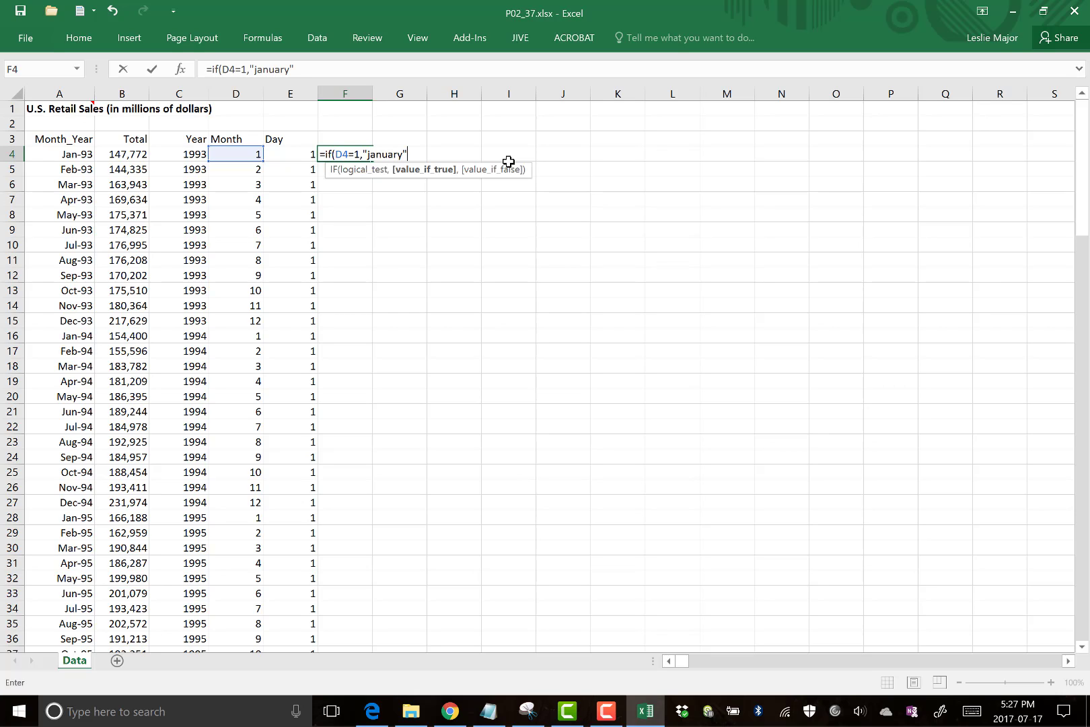
text(",i)
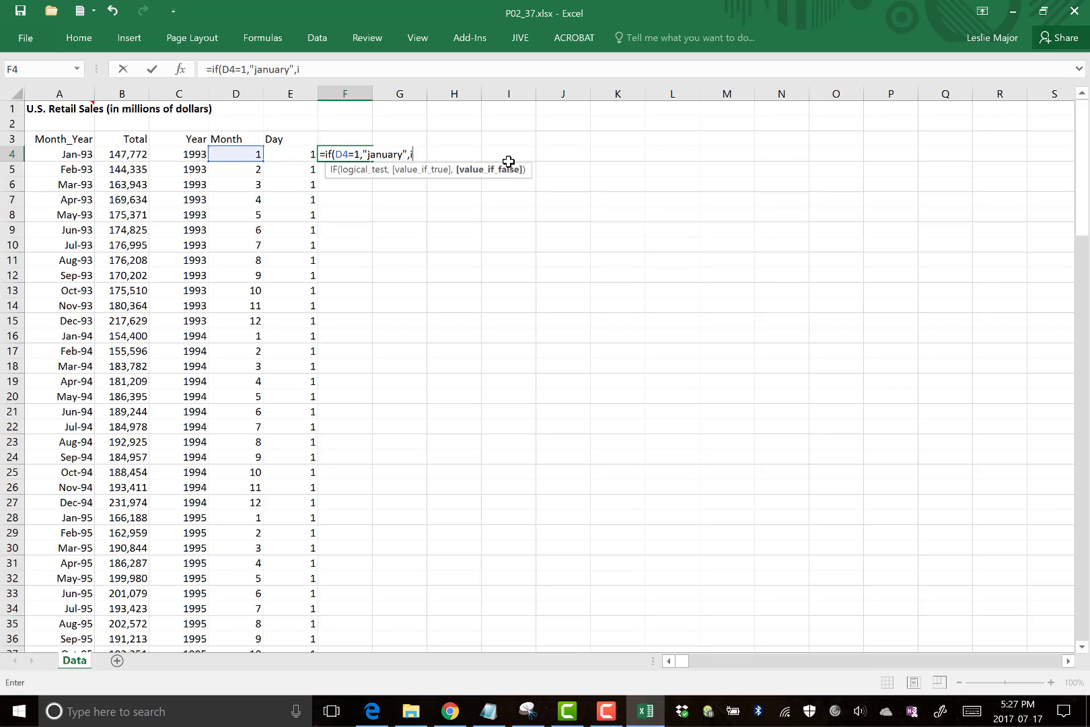
text(f(d)
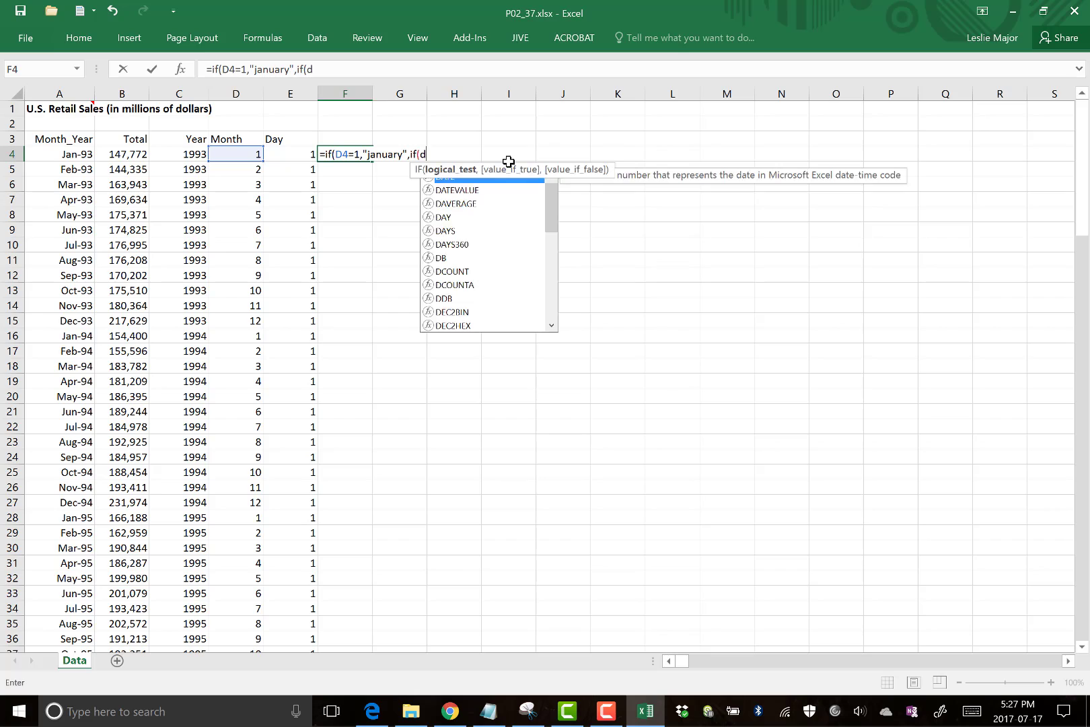
text(4=2,"febrar)
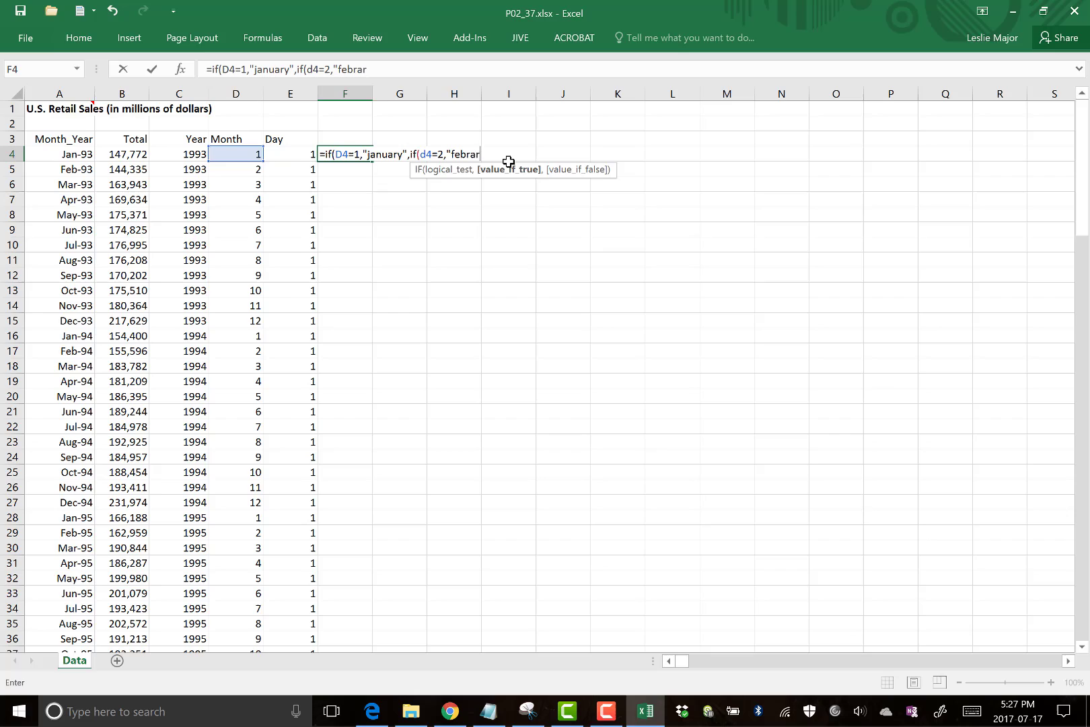
key(BackSpace)
key(BackSpace)
key(BackSpace)
key(BackSpace)
key(BackSpace)
key(BackSpace)
key(BackSpace)
key(BackSpace)
key(BackSpace)
key(BackSpace)
key(BackSpace)
key(BackSpace)
key(BackSpace)
key(BackSpace)
key(BackSpace)
key(BackSpace)
key(BackSpace)
key(BackSpace)
key(BackSpace)
key(BackSpace)
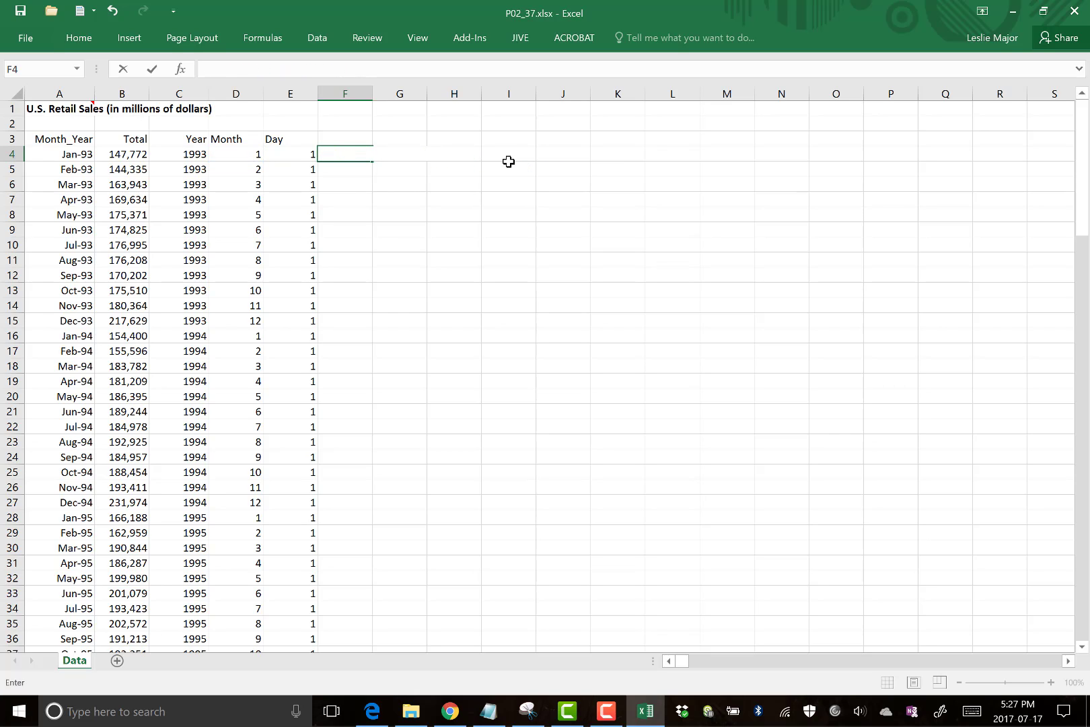
key(Return)
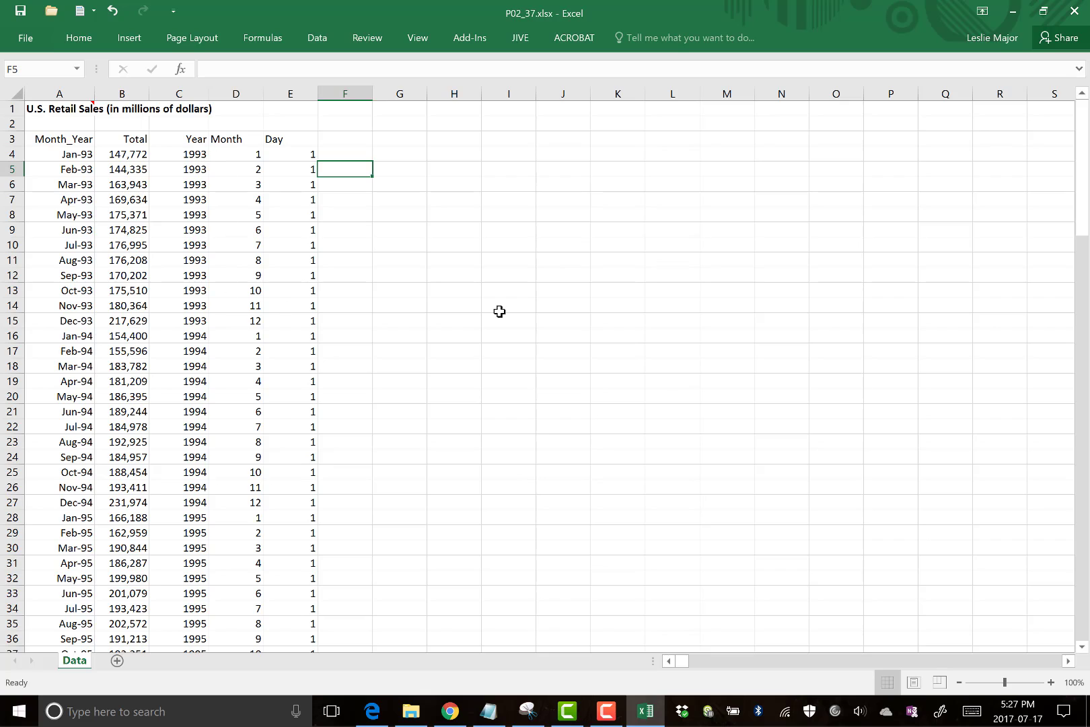
drag(254, 154, 256, 311)
click(469, 255)
click(310, 128)
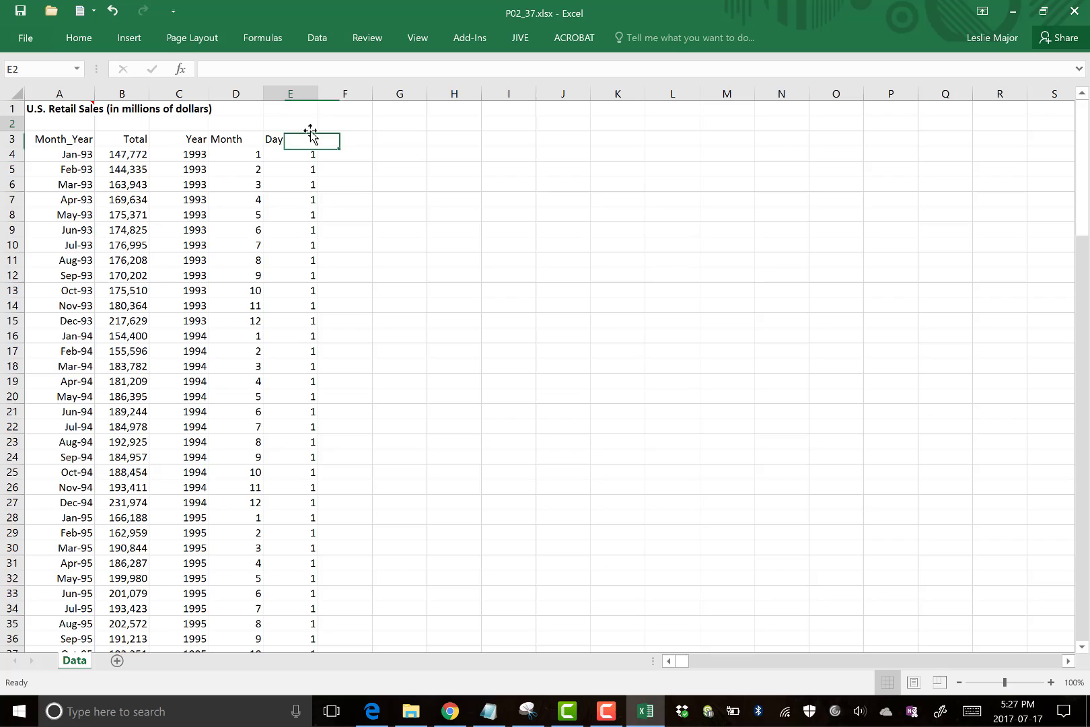
Select the Month column D and start StatPro's Create Dummy Variable(s) procedure.
click(227, 142)
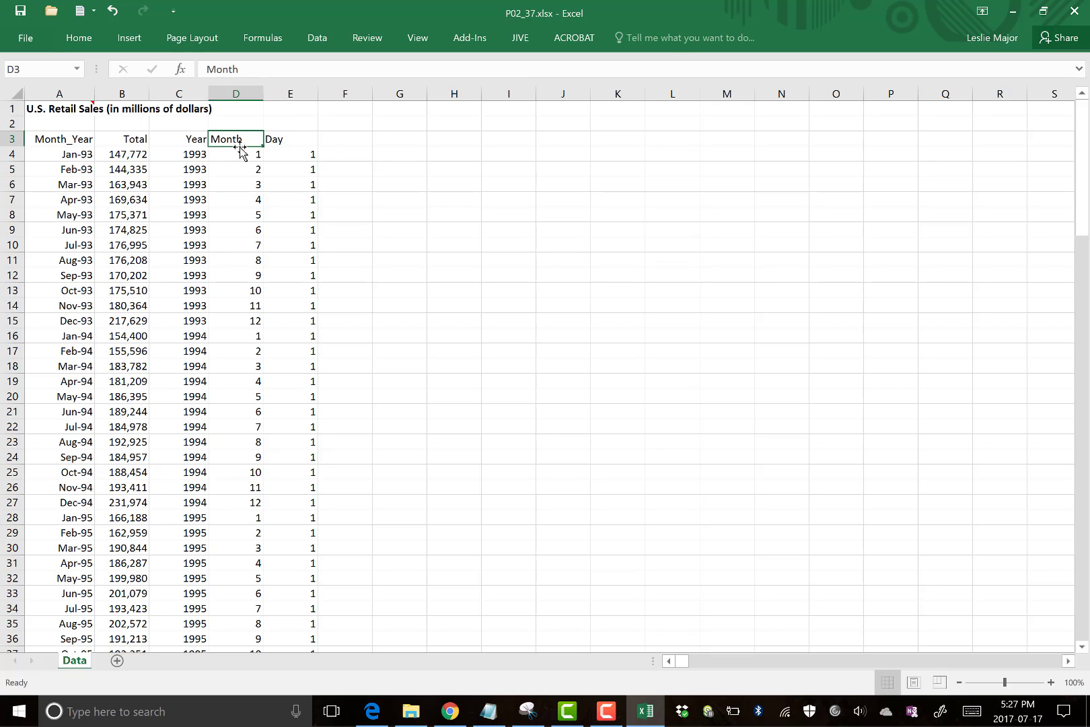
click(241, 95)
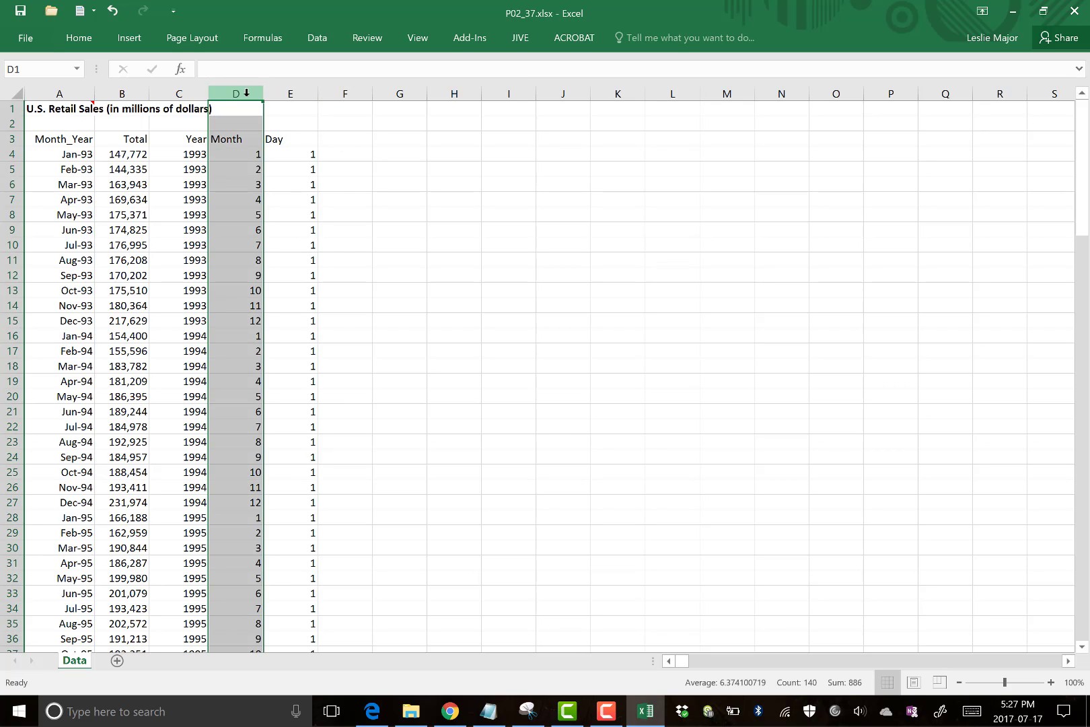
click(385, 173)
click(452, 41)
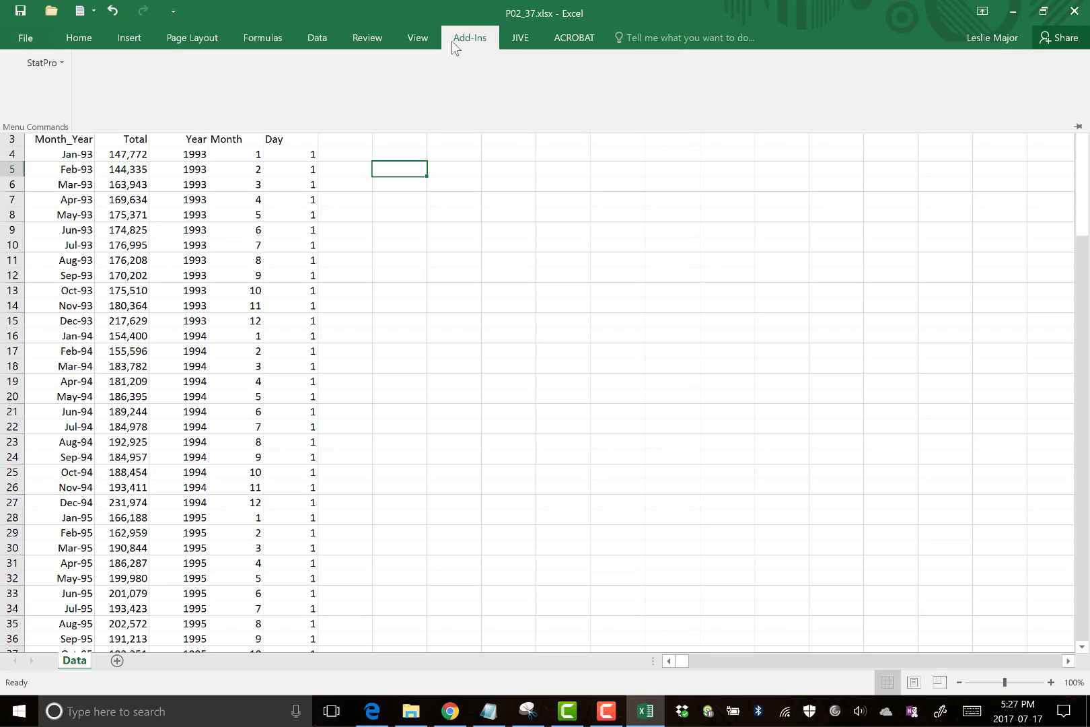
click(64, 63)
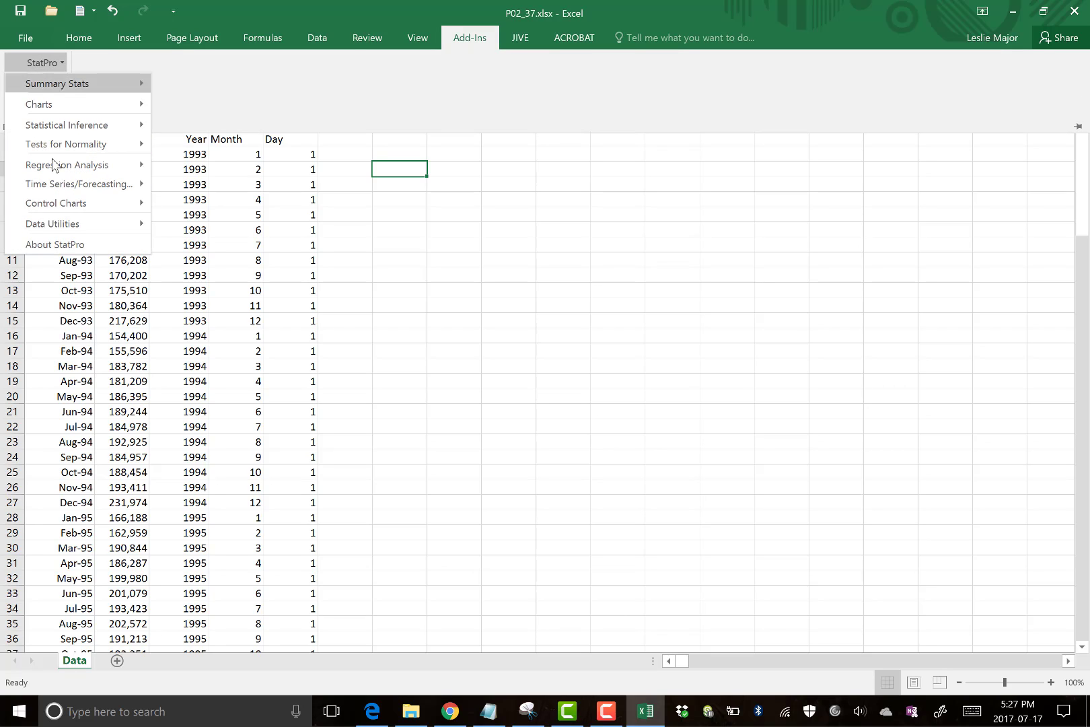
mouse_move(59, 226)
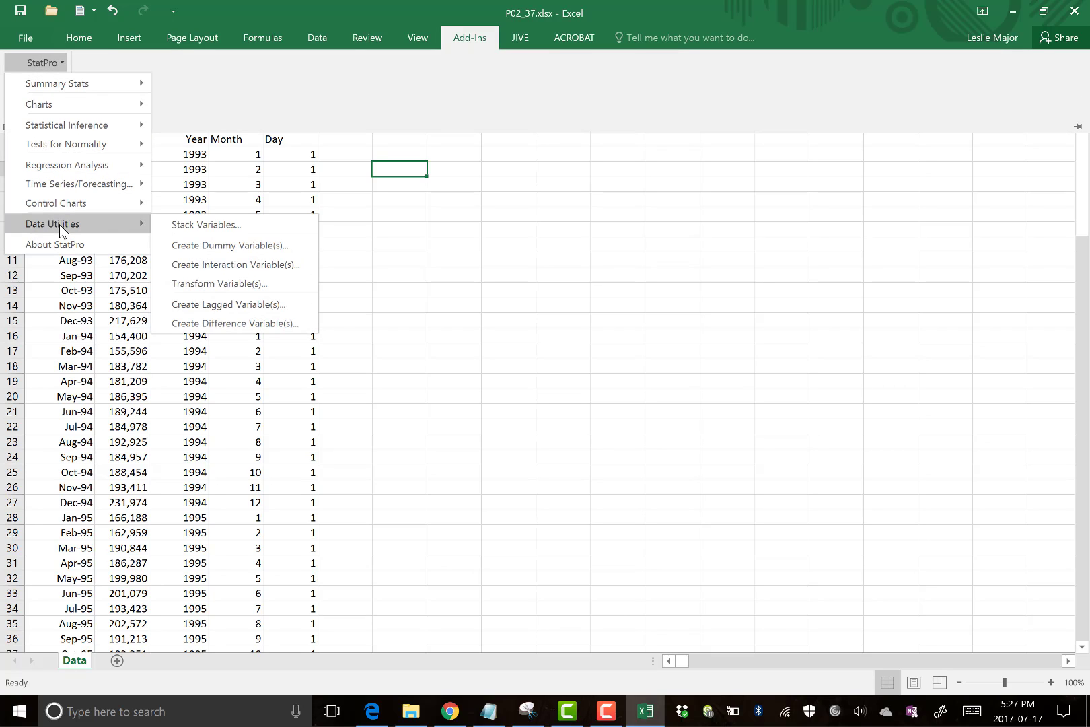
click(222, 245)
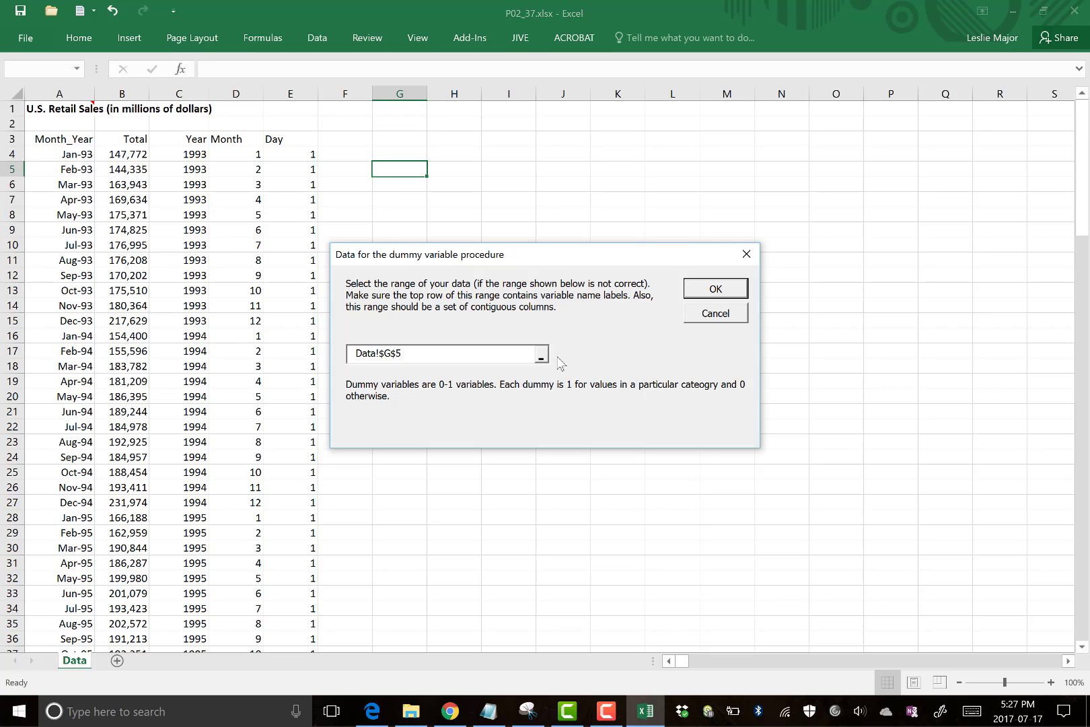
Use the Month column as the data range and create categorical dummies from Month.
click(542, 360)
drag(244, 139, 218, 724)
drag(256, 628, 256, 628)
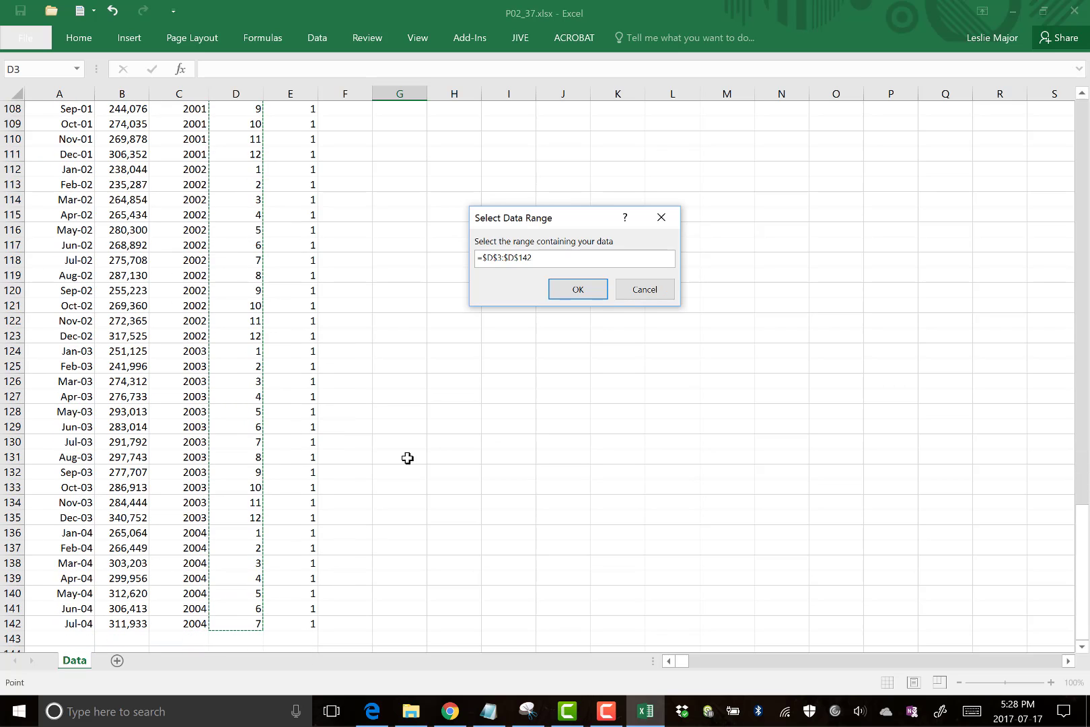
click(587, 290)
click(706, 297)
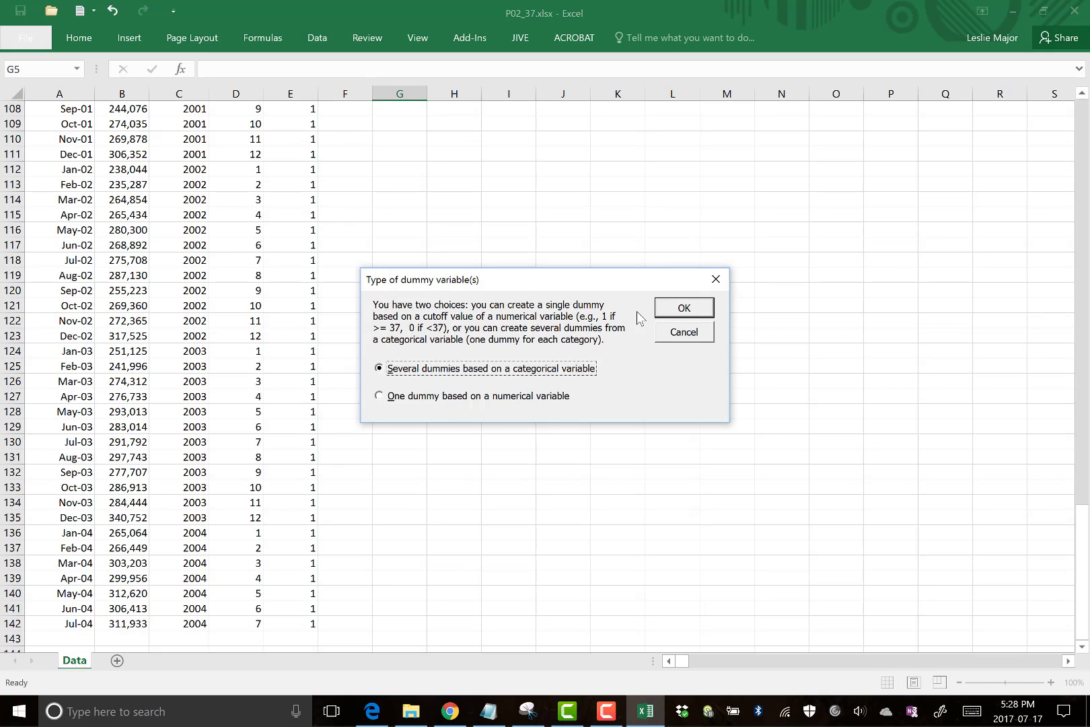
click(683, 309)
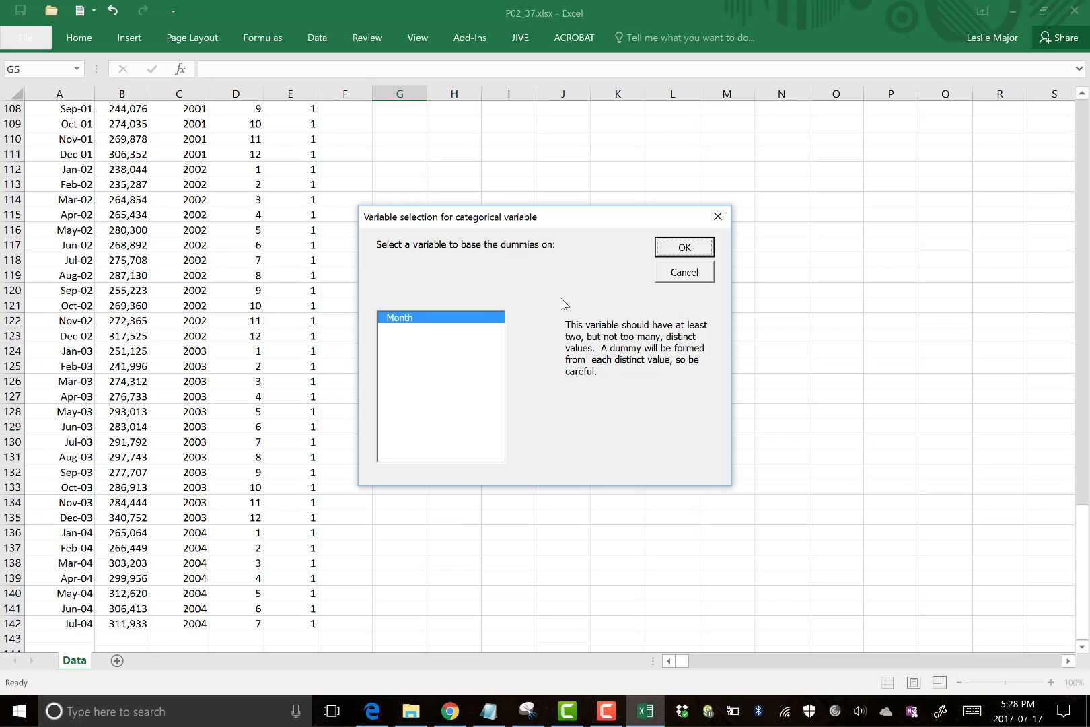
click(685, 248)
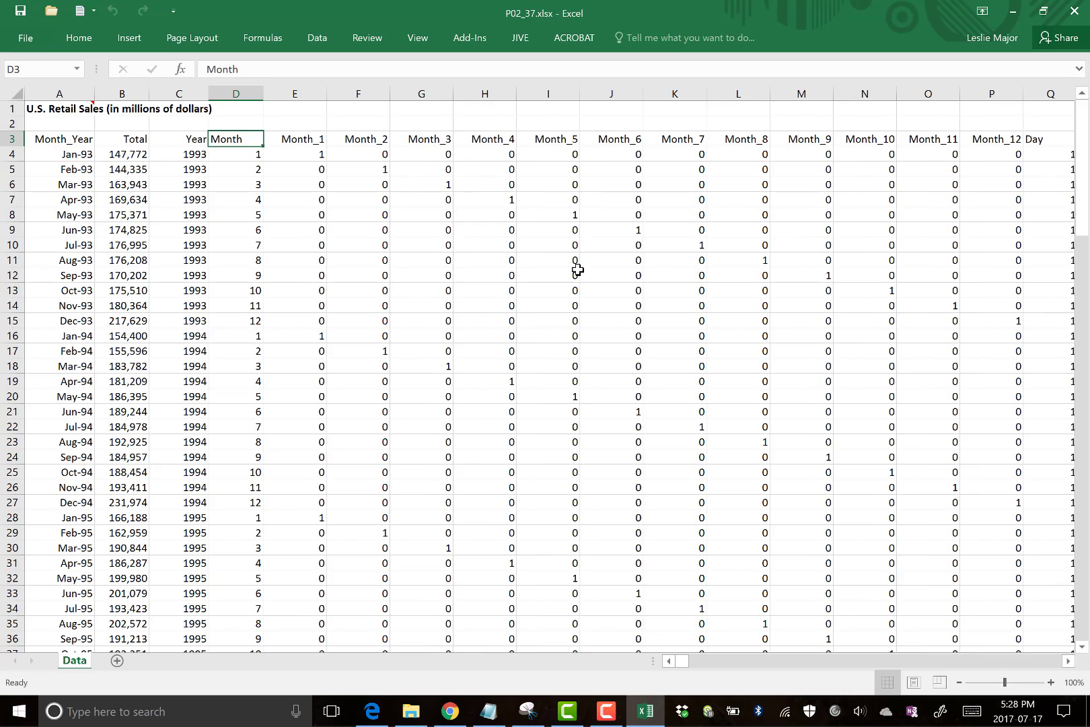
Review the new dummy column headings and the Month_11 and Month_10 dummy formulas.
drag(318, 137, 976, 141)
click(927, 215)
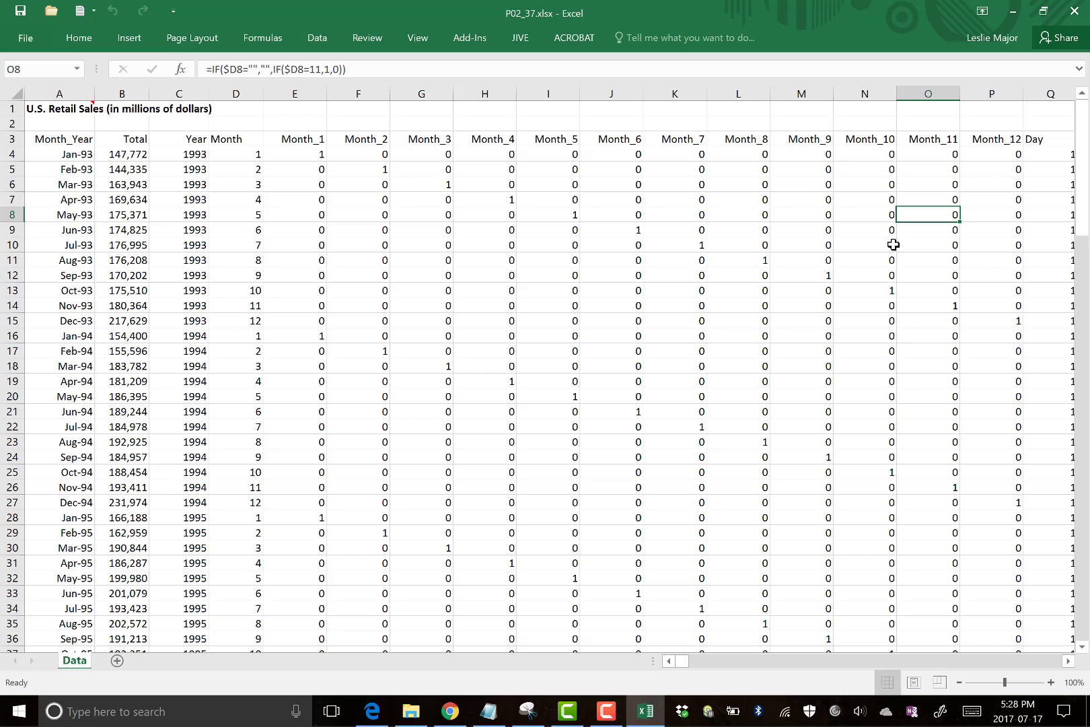
click(859, 280)
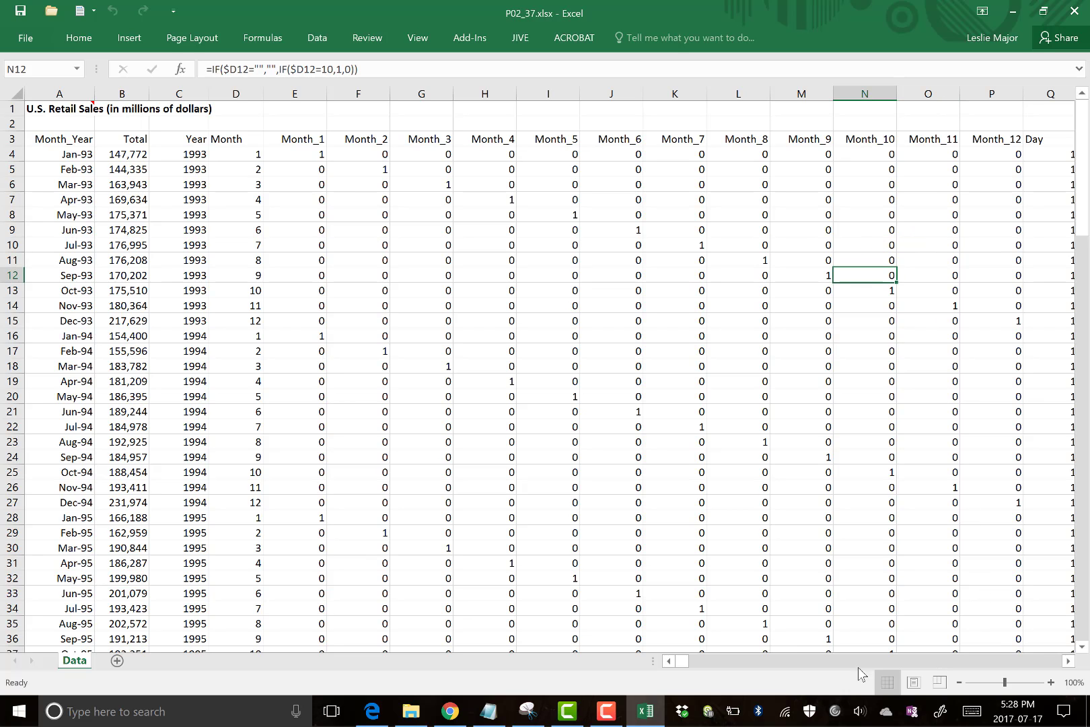
click(1068, 661)
click(1068, 661)
click(905, 306)
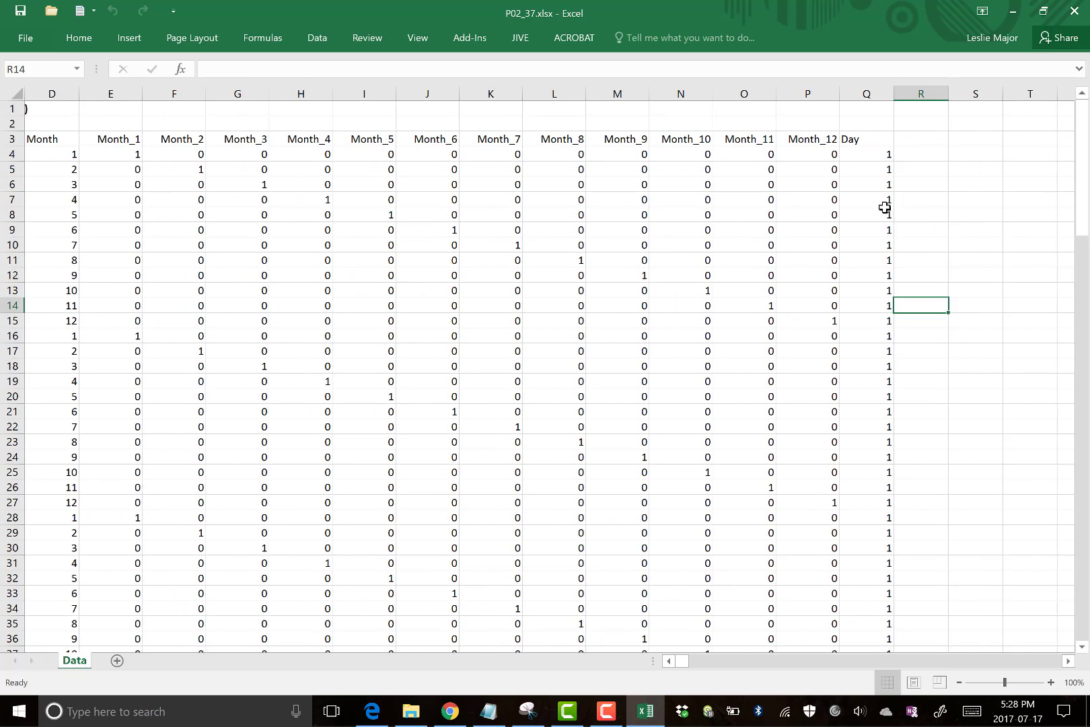
Check the Day column's values, then delete the whole Day column Q.
click(885, 202)
scroll(887, 229, down, 13)
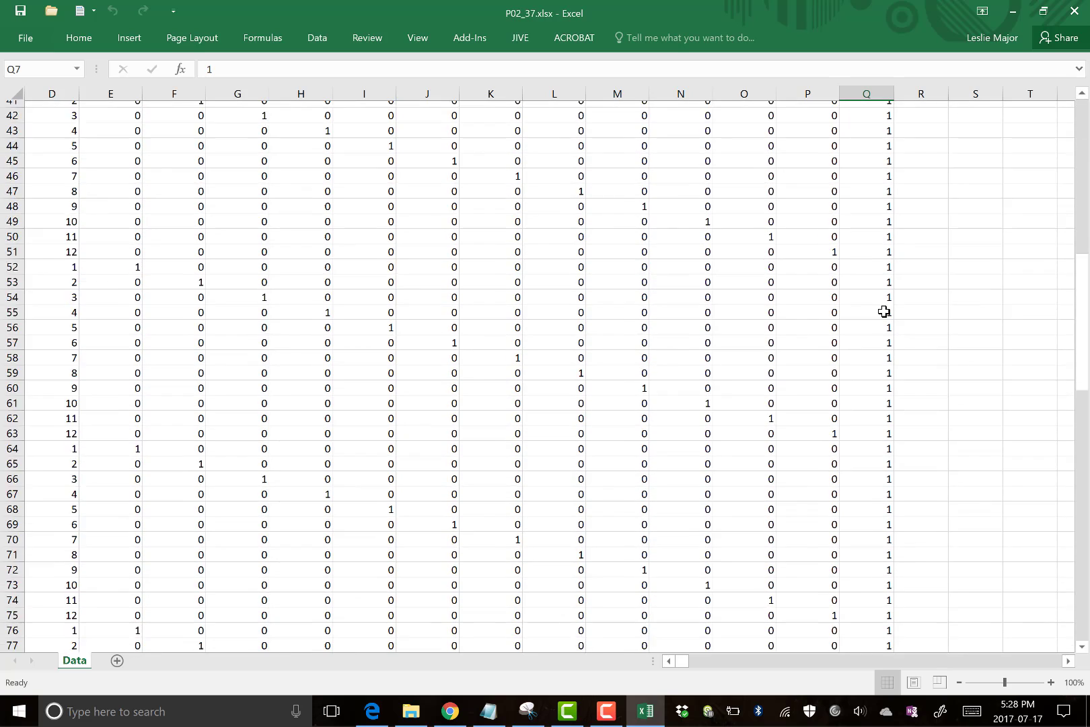
scroll(848, 283, up, 13)
click(867, 94)
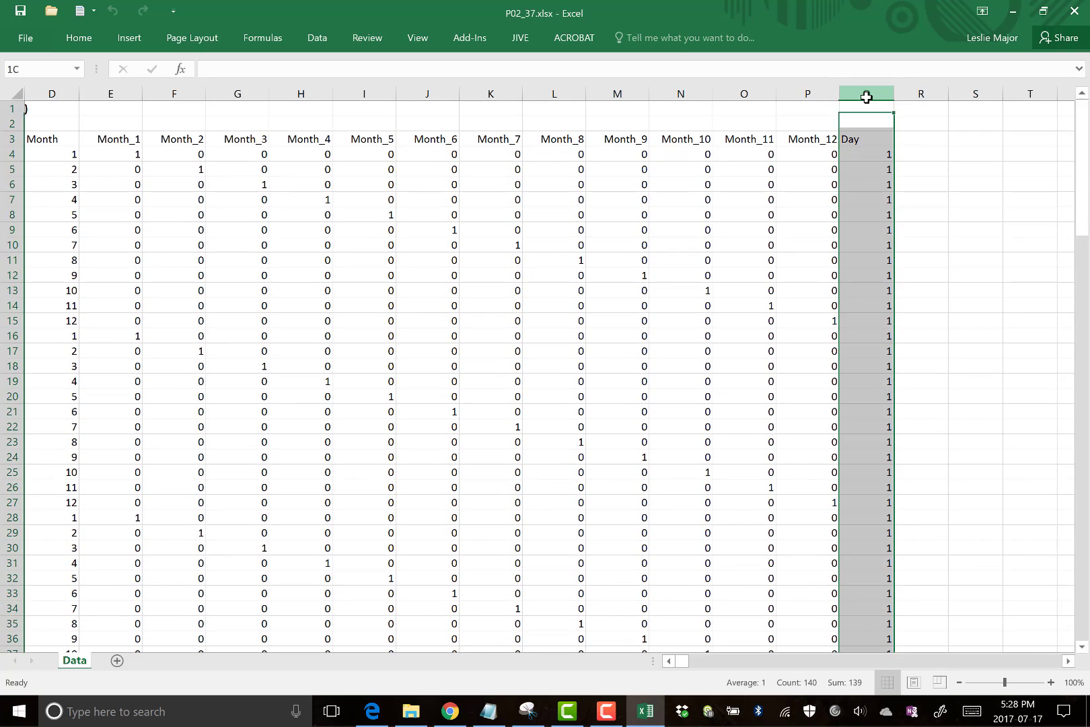
right_click(866, 97)
click(907, 220)
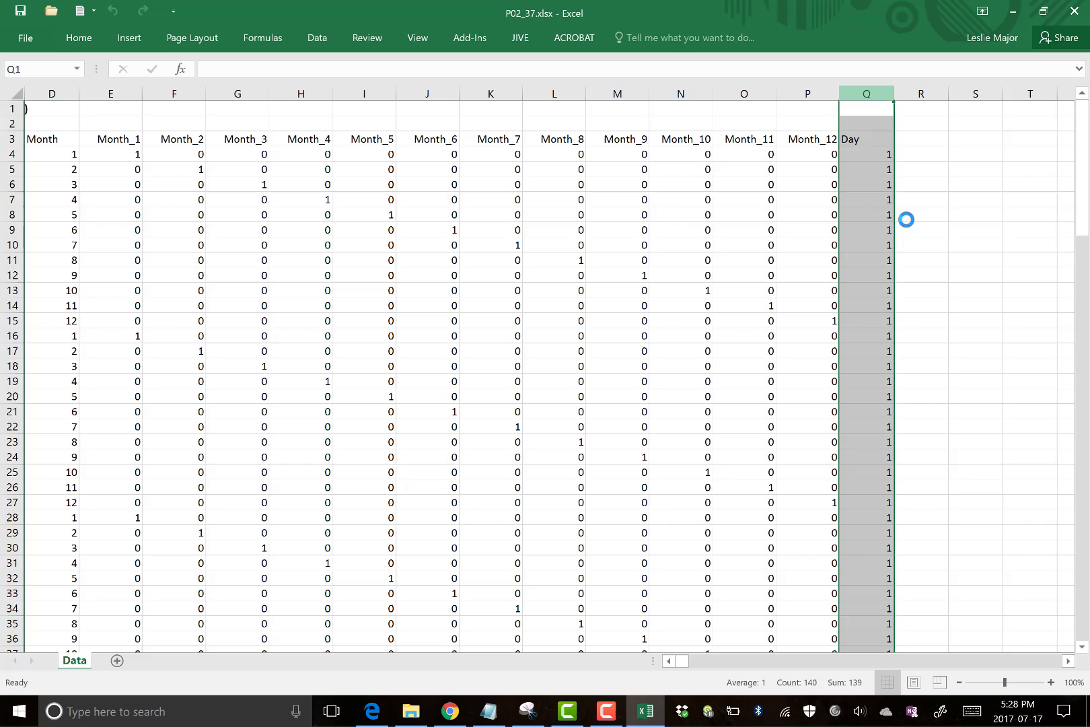
click(902, 154)
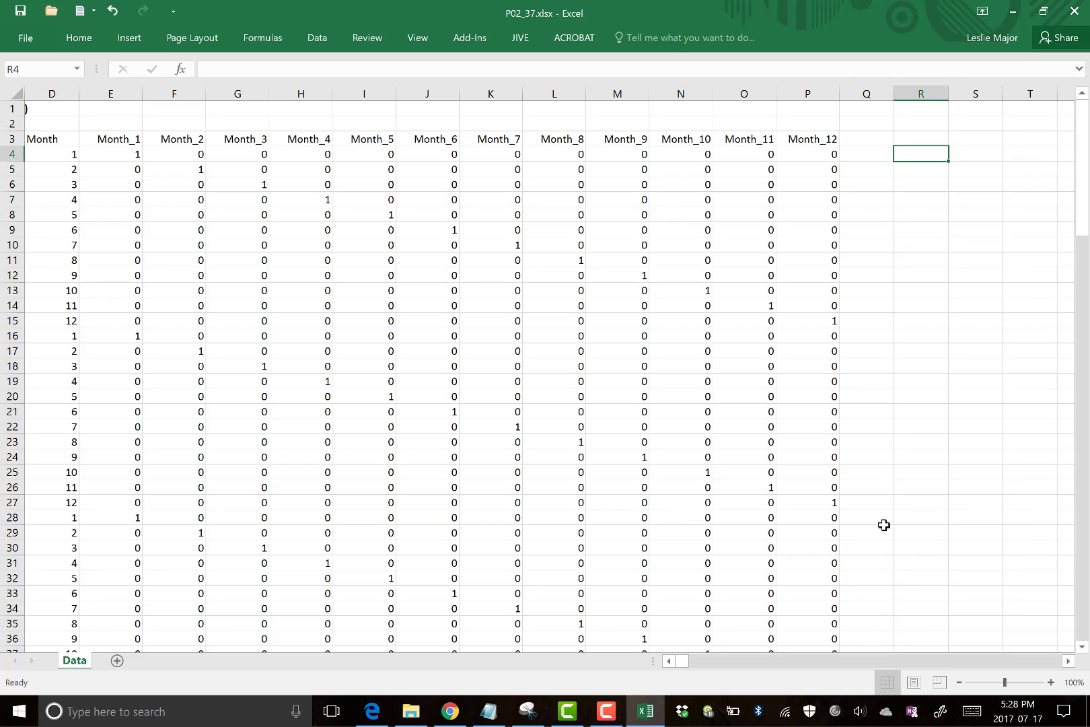
Recheck the Month_7 and Month_1 dummy formulas and the Year value in C4.
click(671, 663)
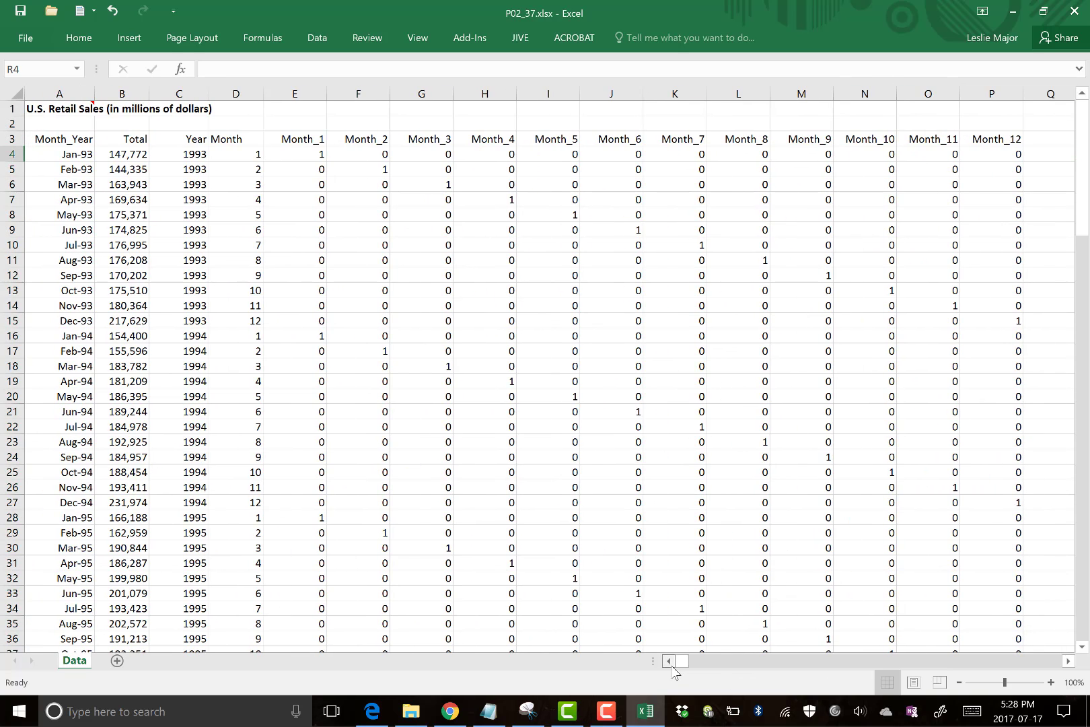
click(662, 519)
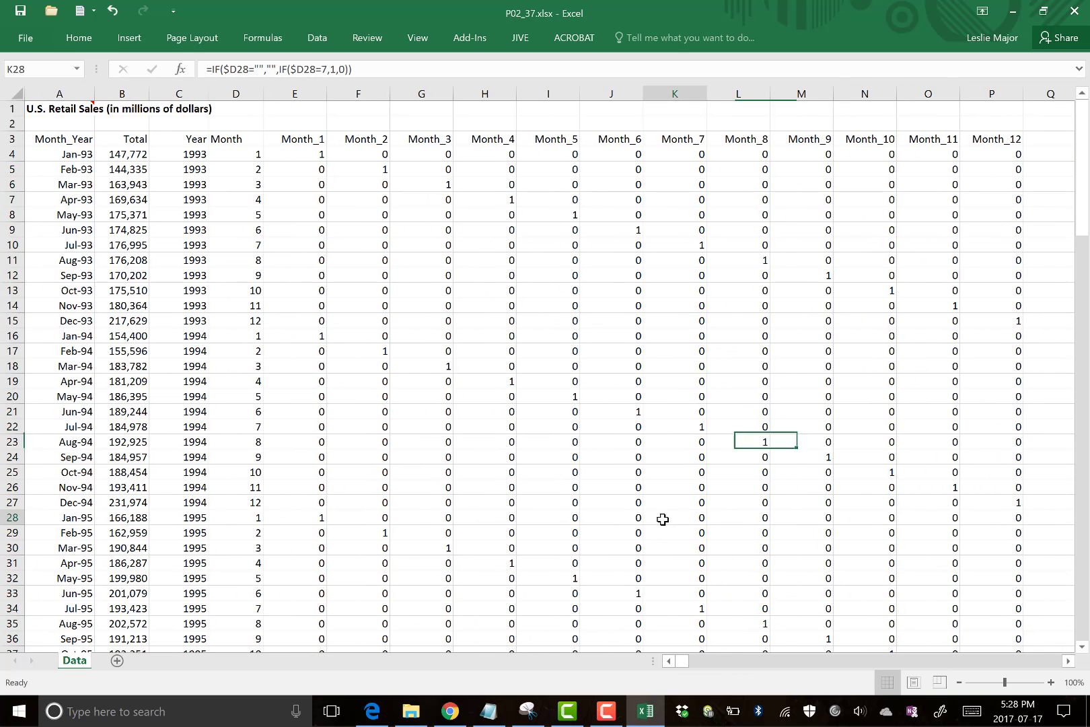
click(287, 156)
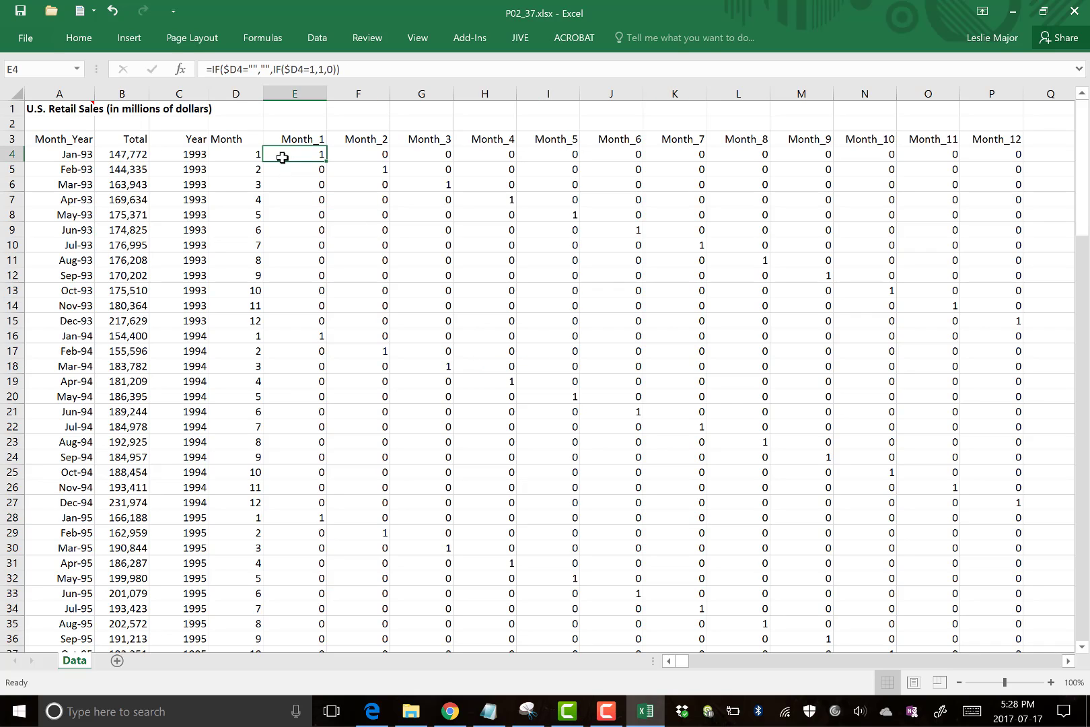
click(158, 157)
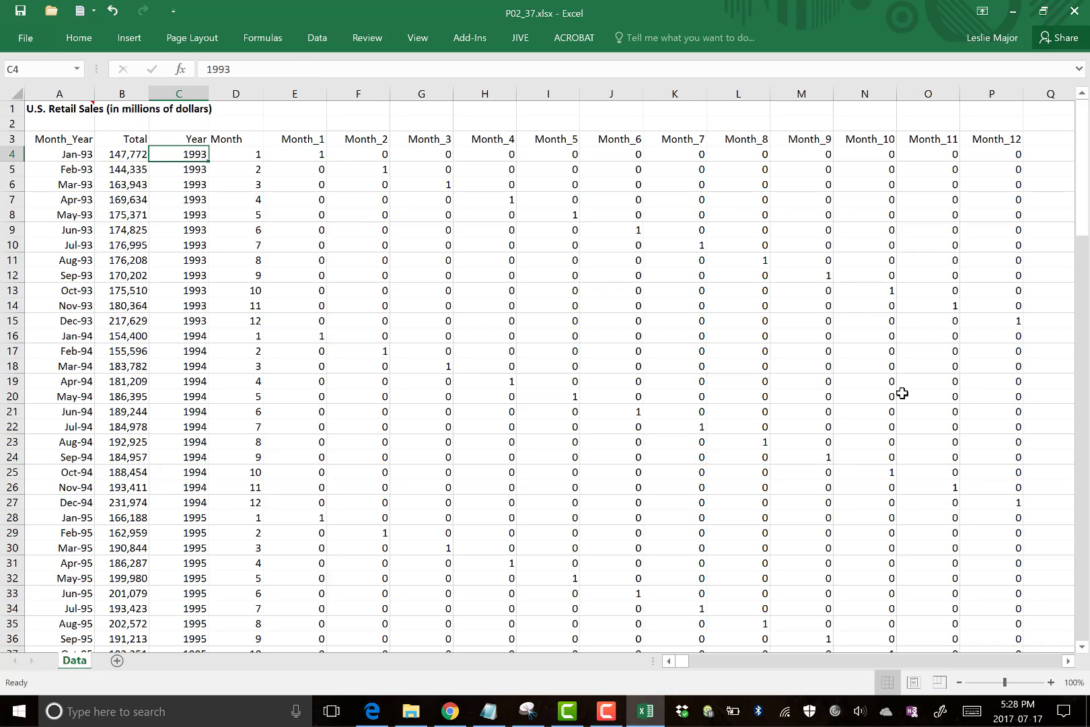
click(1068, 661)
Enter the heading 'Time' in Q3 with starting values 1, 2, 3 below it.
click(981, 138)
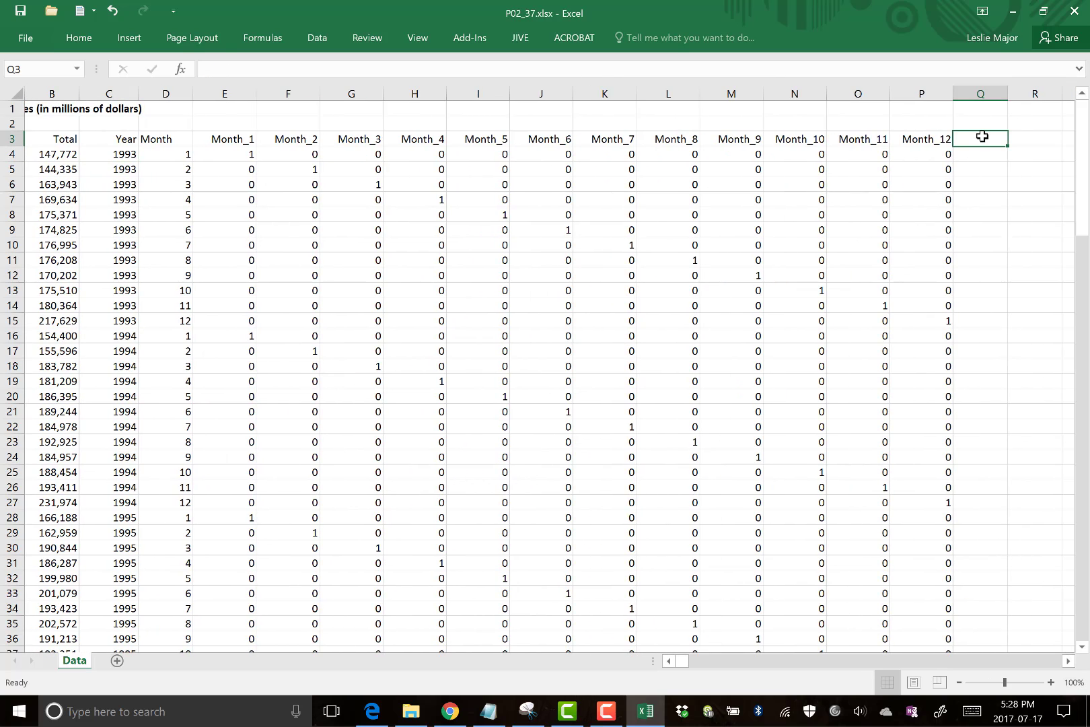
text(Time)
key(Return)
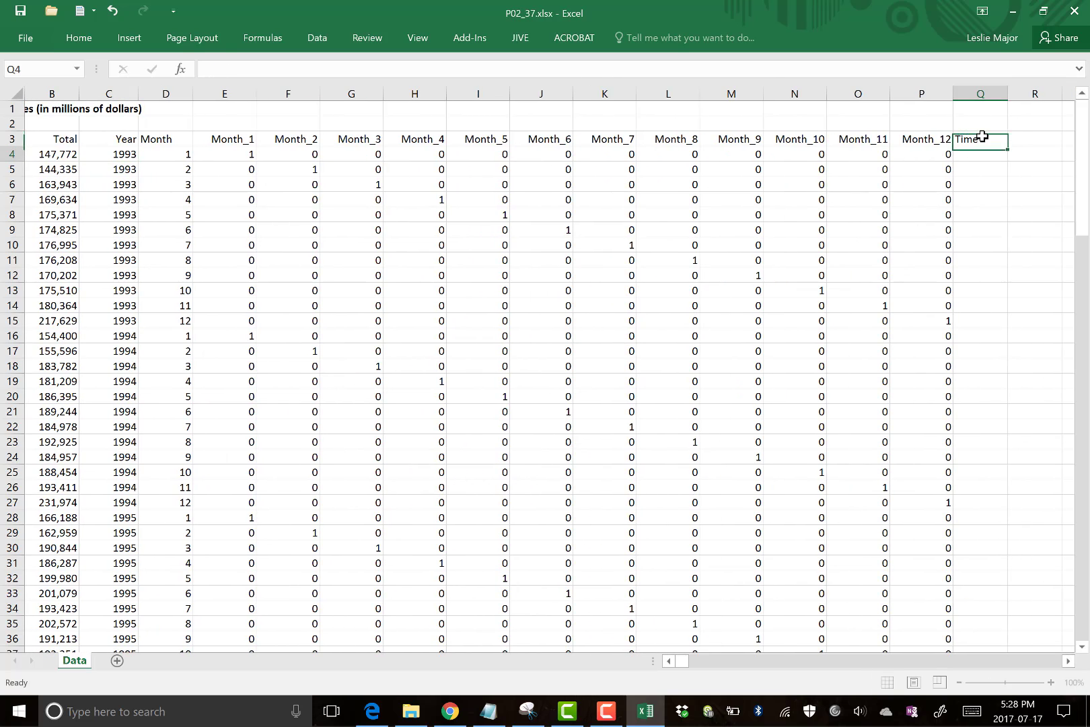
text(1)
key(Return)
text(2)
key(Return)
text(3)
key(Return)
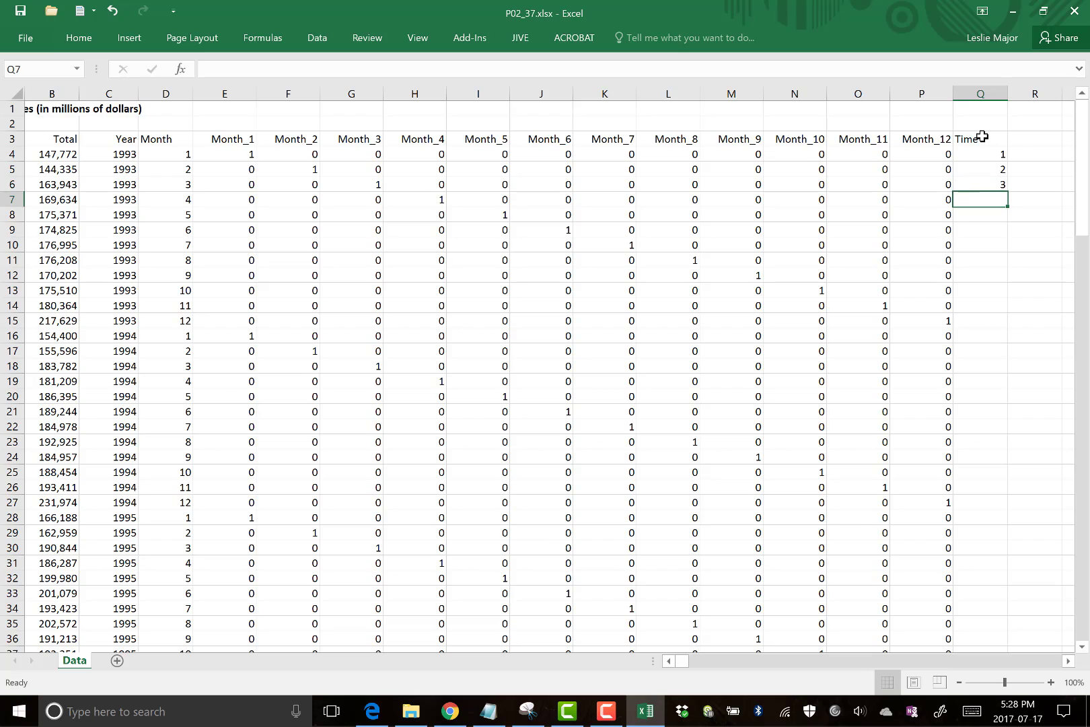
key(Up)
key(Up)
key(Up)
key(shift+Down)
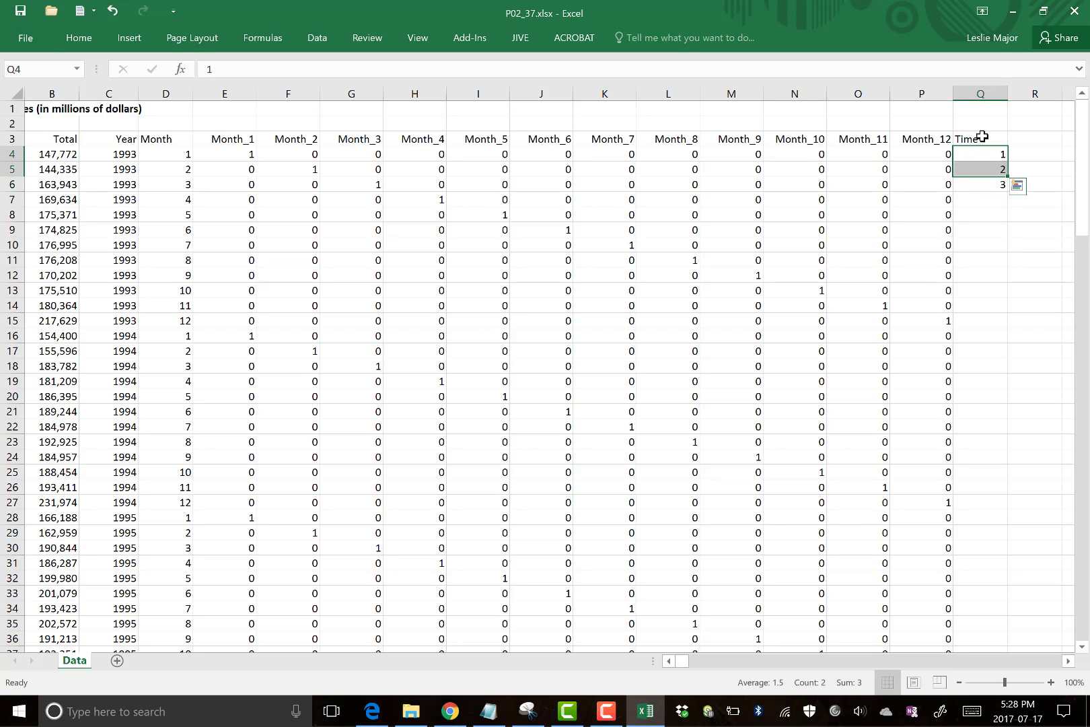
Fill the Time numbering down to row 142, ending at 139.
mouse_move(1009, 176)
mouse_down()
mouse_move(1076, 457)
mouse_move(983, 719)
mouse_move(983, 608)
mouse_up()
click(1014, 565)
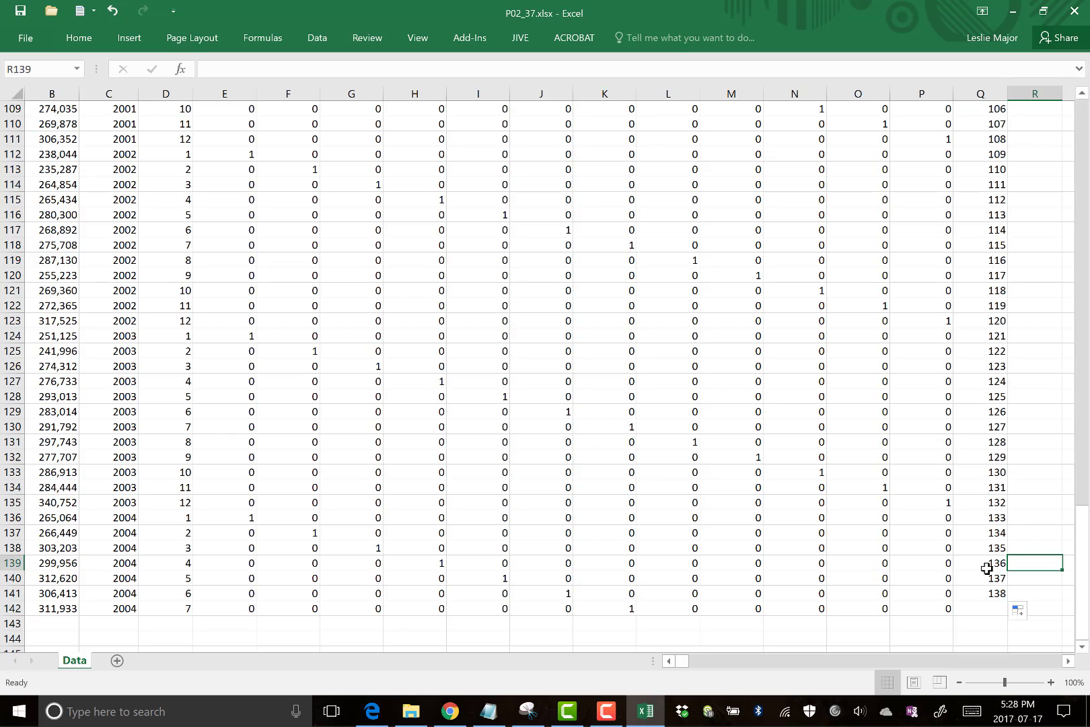
click(986, 607)
text(139)
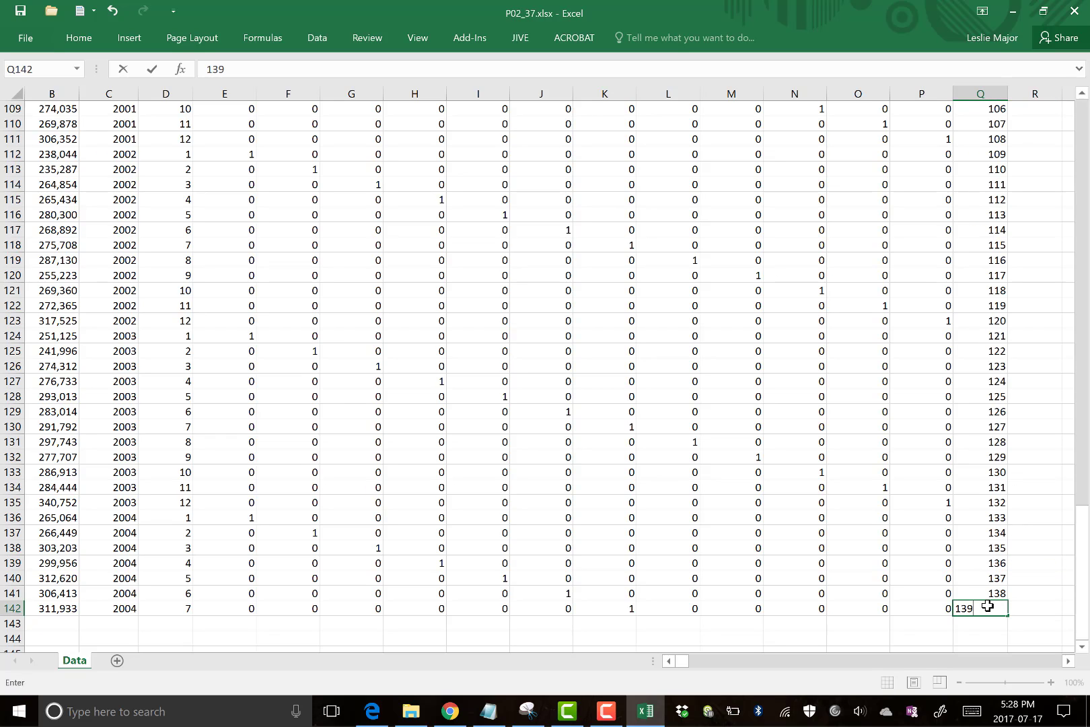
click(1040, 397)
Review the Time values, the Time heading and the Month_1 to Month_12 dummy columns.
scroll(1036, 397, up, 20)
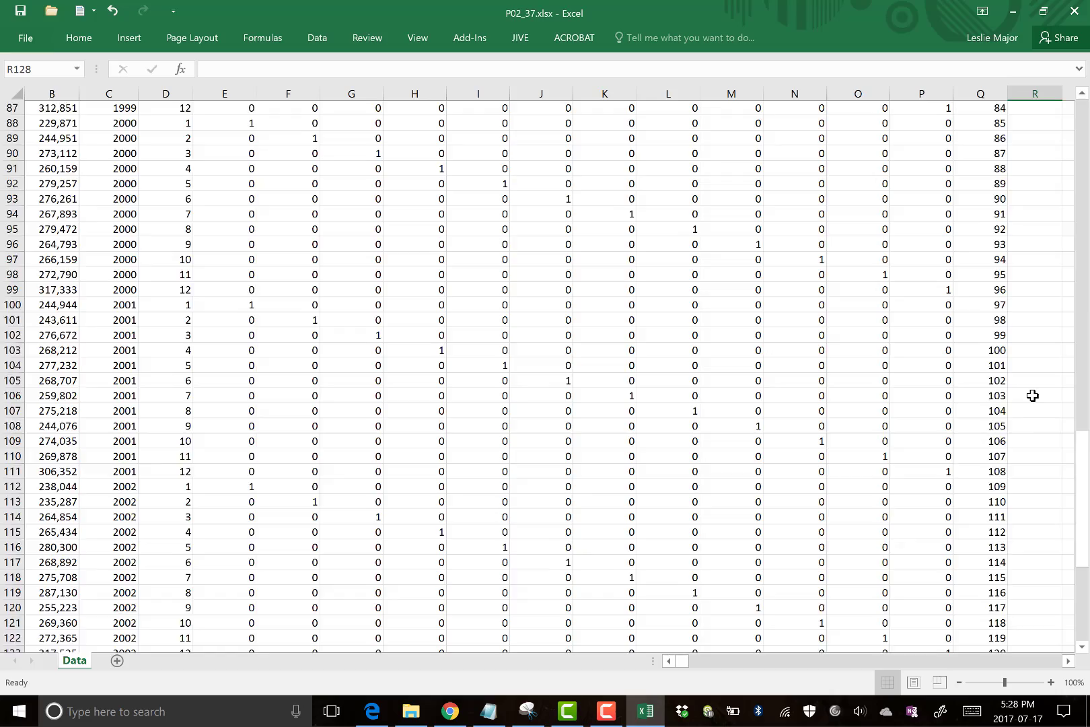
scroll(1028, 392, up, 15)
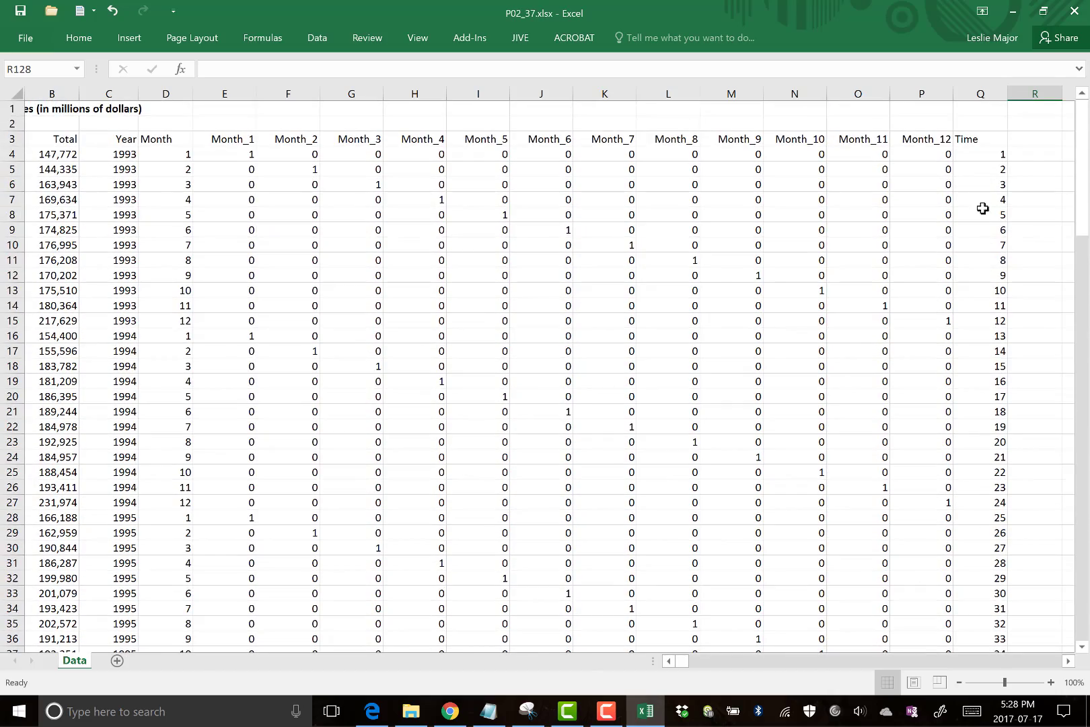
drag(990, 149, 1015, 420)
click(996, 418)
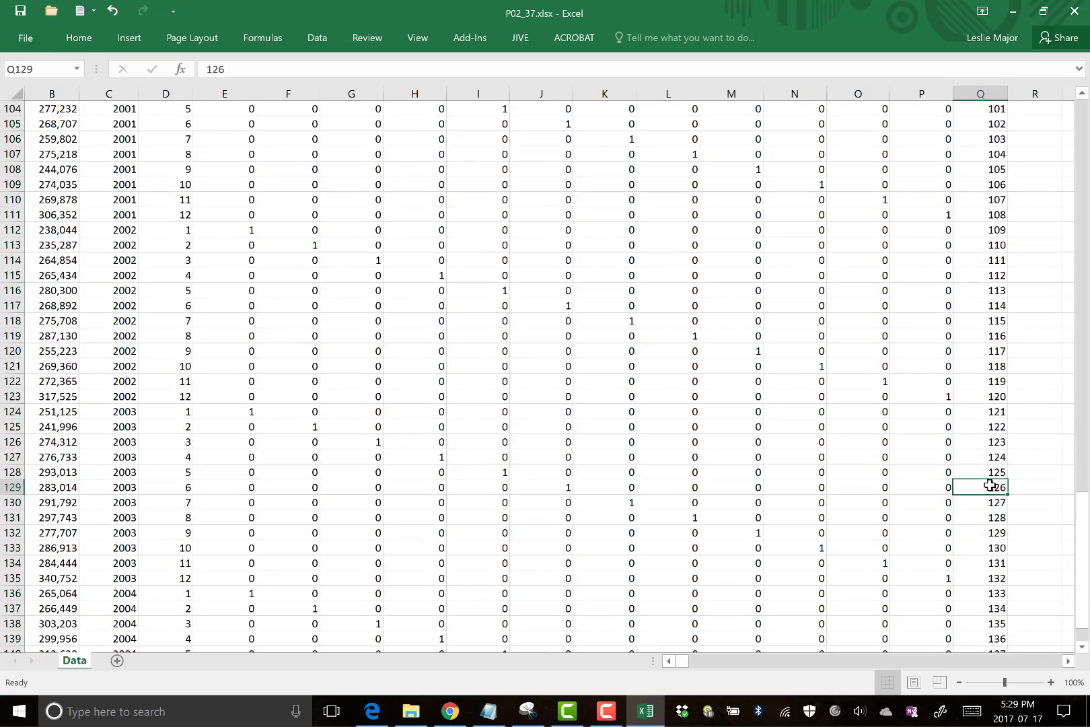
scroll(976, 483, up, 6)
scroll(976, 482, up, 20)
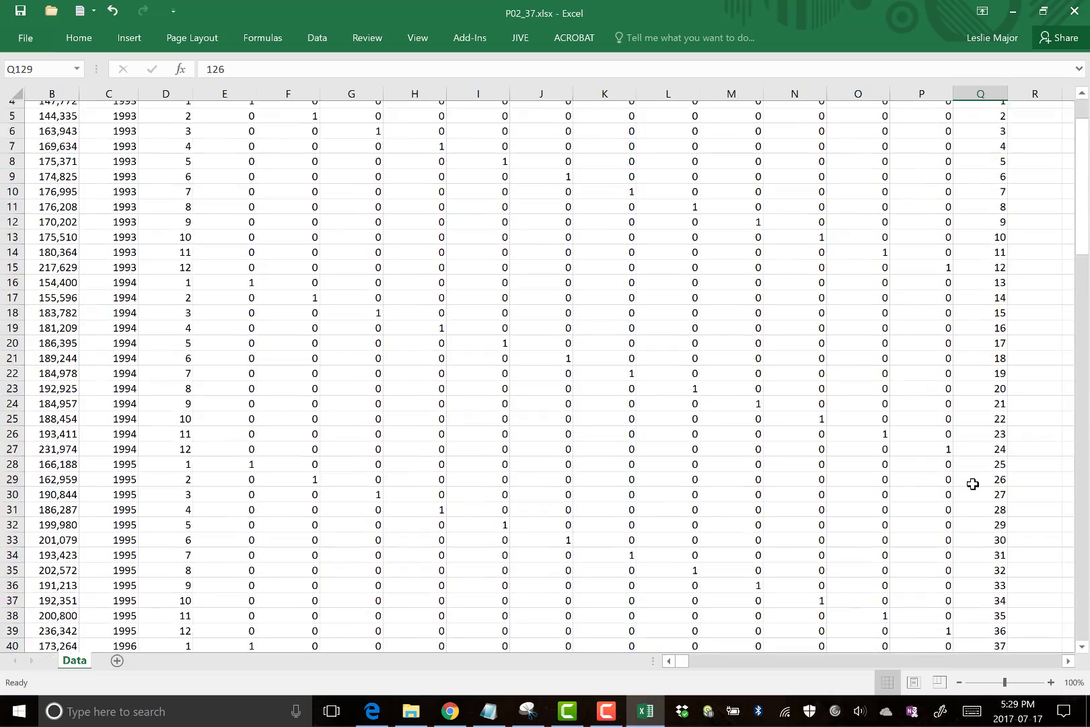
click(984, 140)
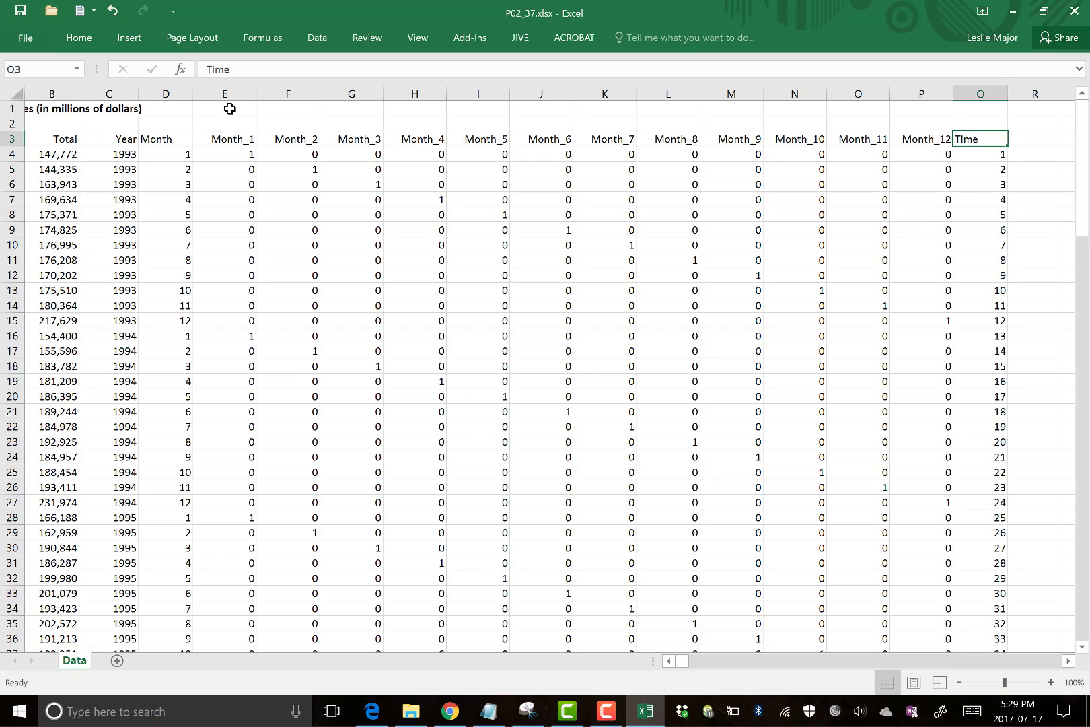
drag(225, 93, 923, 110)
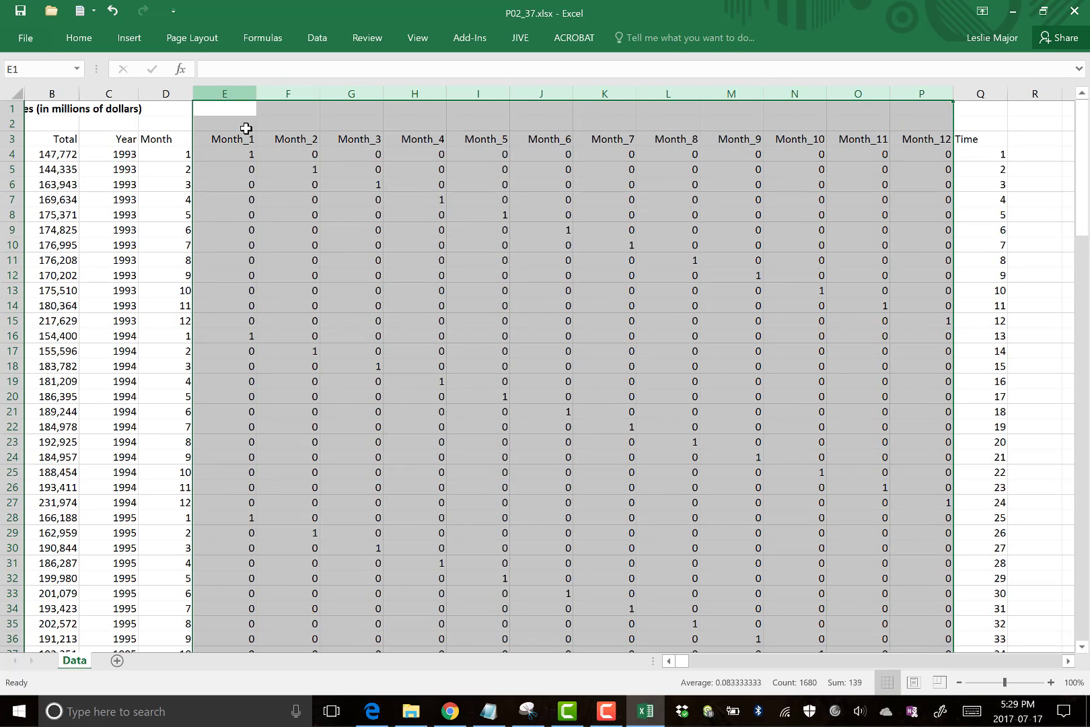
click(973, 102)
click(1028, 138)
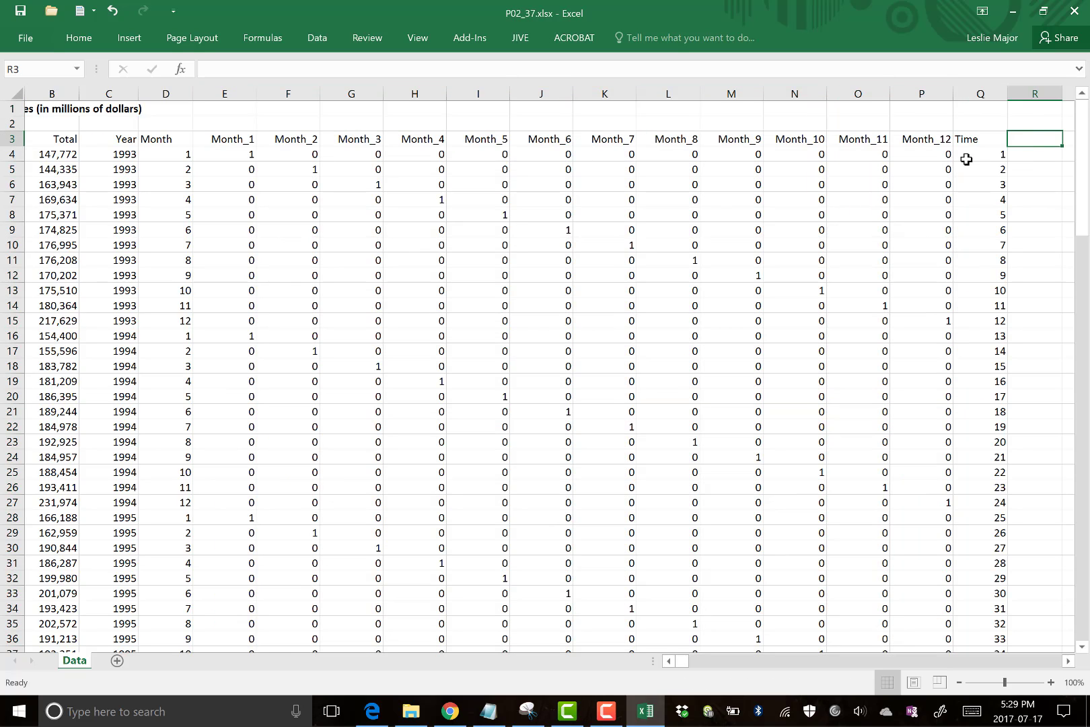
Bring Edge's Ch13 PDF, page 61 Example 13.7 on Log(Sales) regression, to the front.
click(379, 722)
scroll(579, 387, up, 5)
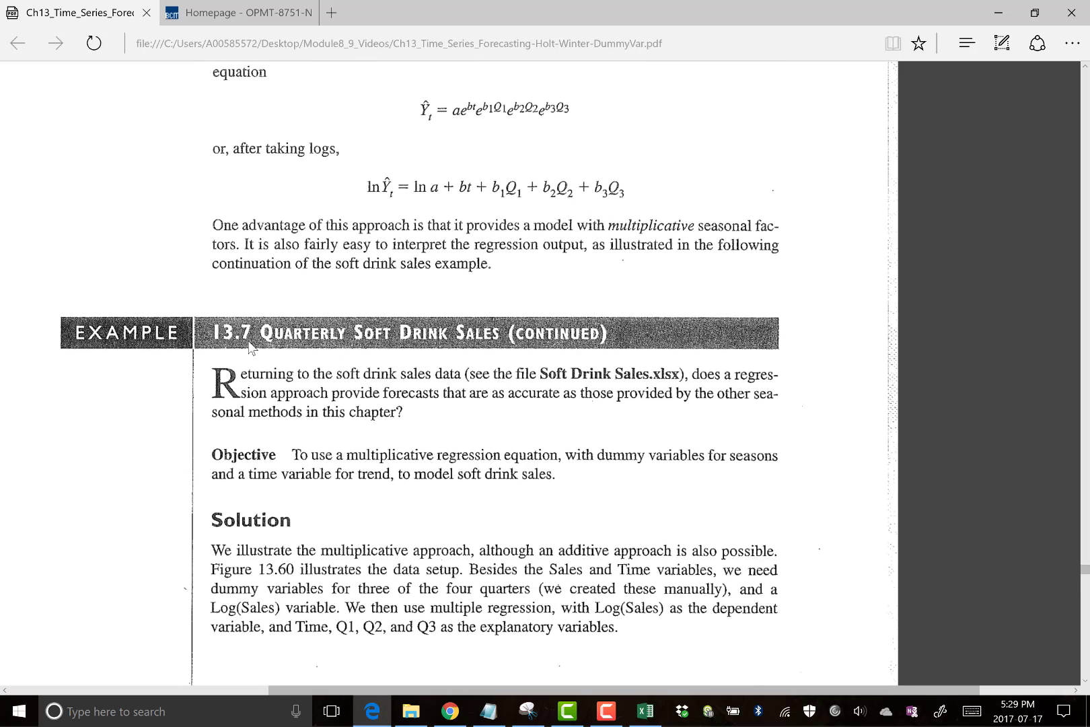
click(489, 711)
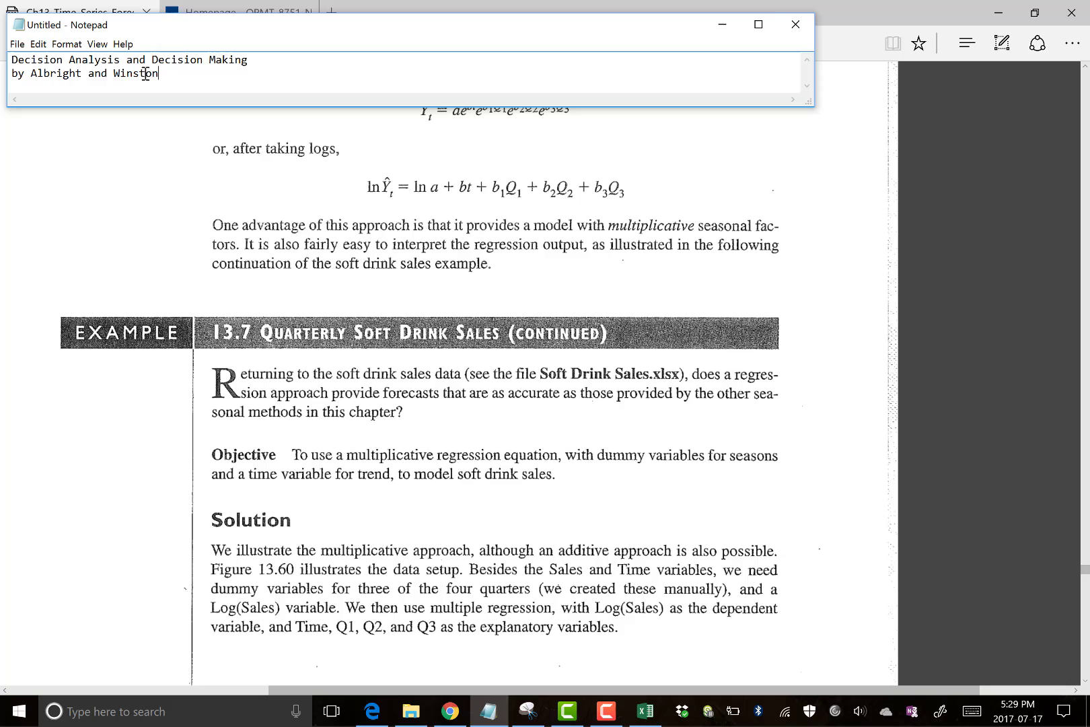
click(352, 443)
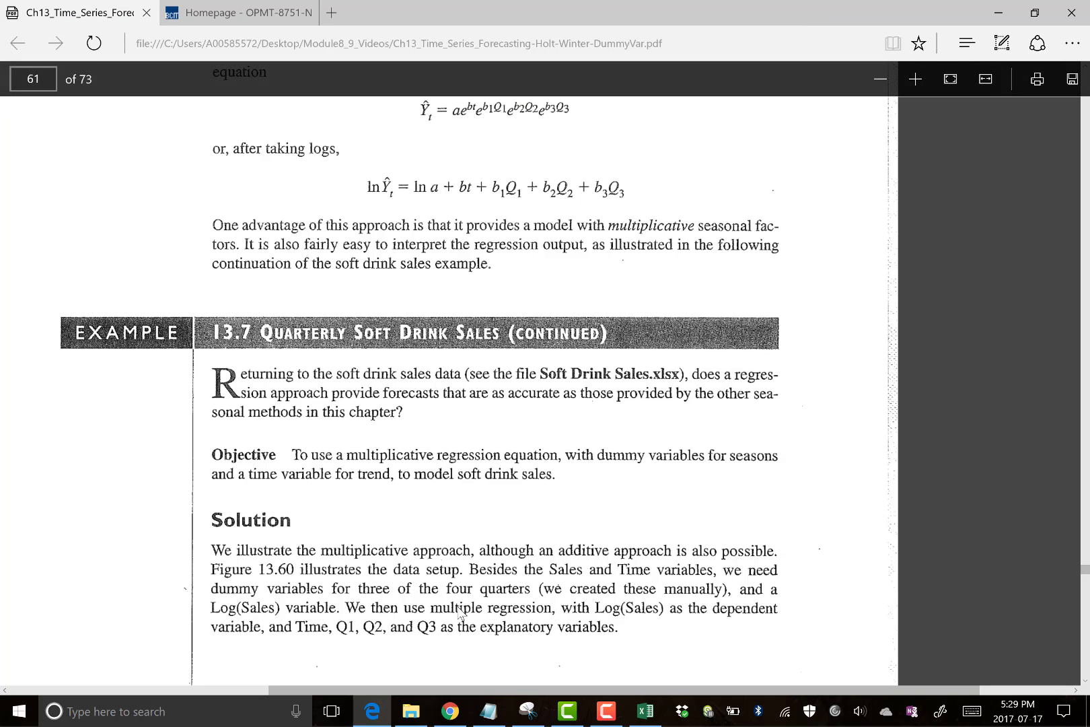
Back in the workbook, enter the heading 'log(Total)' in cell R3.
click(644, 711)
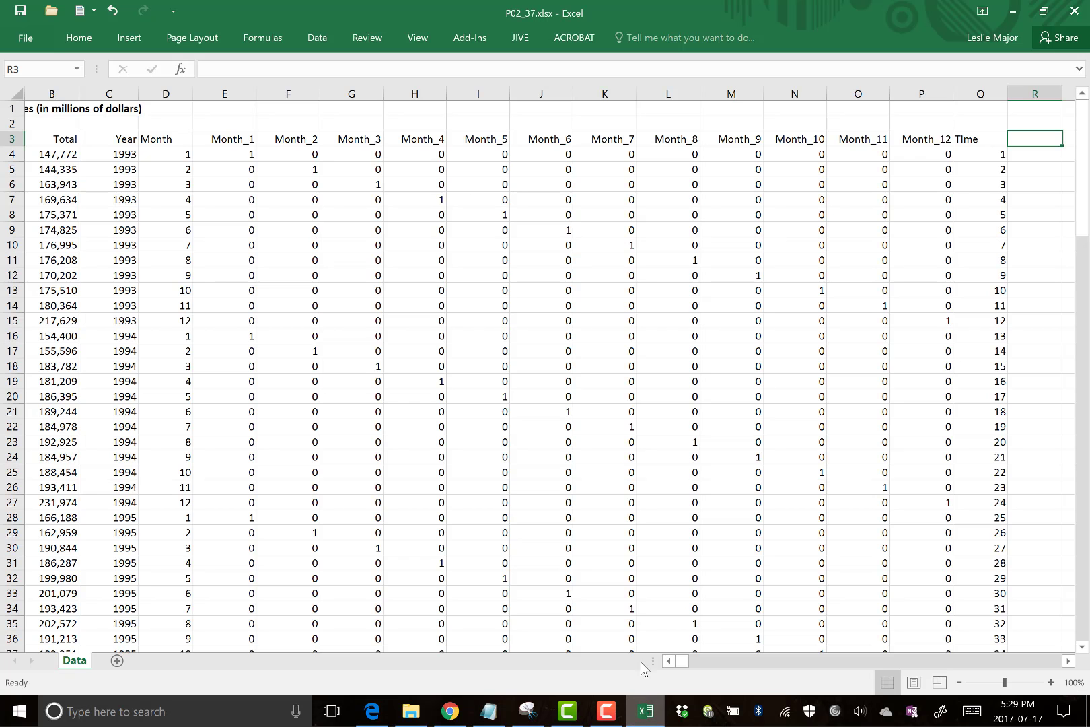
click(783, 348)
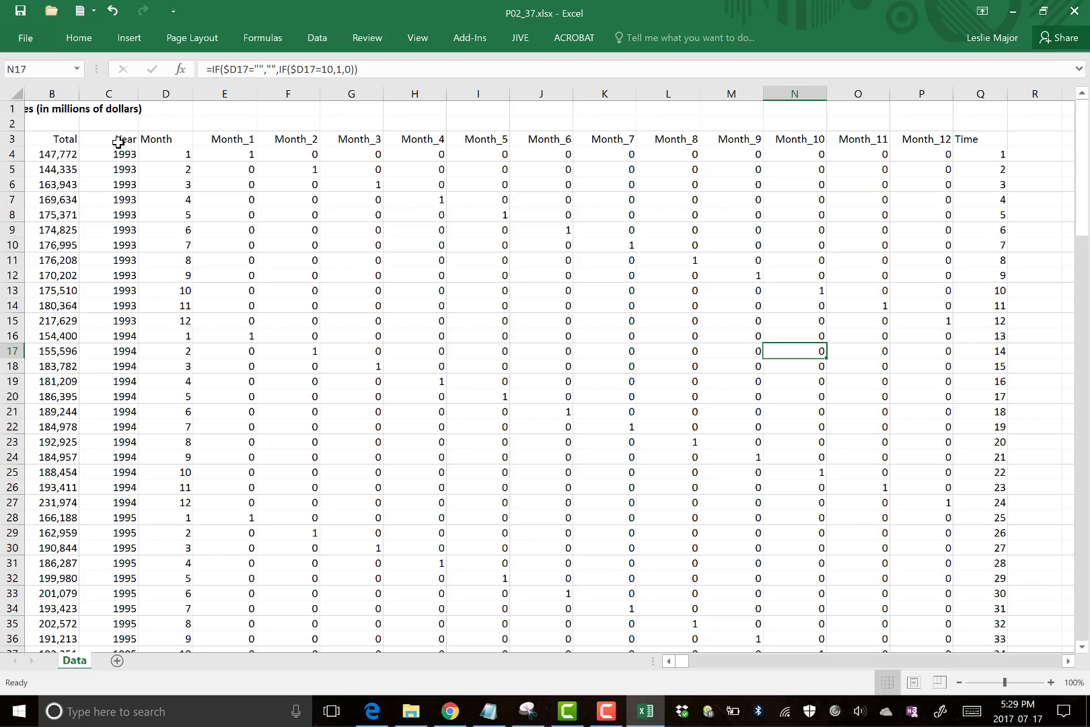
click(63, 144)
click(1050, 140)
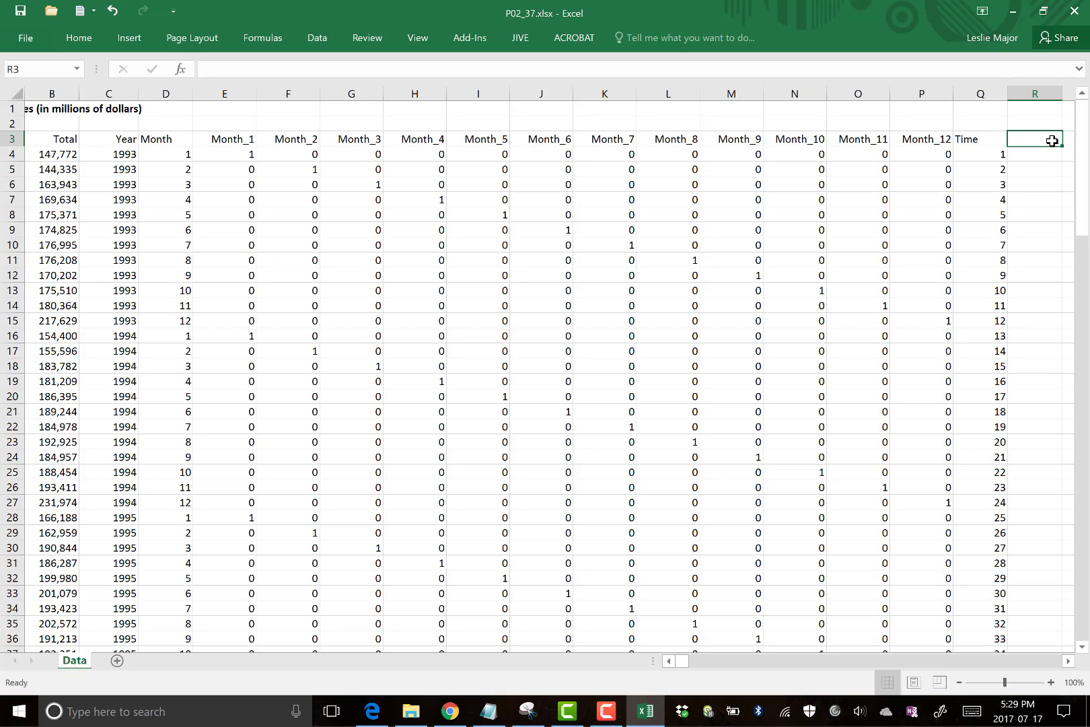
text(log)
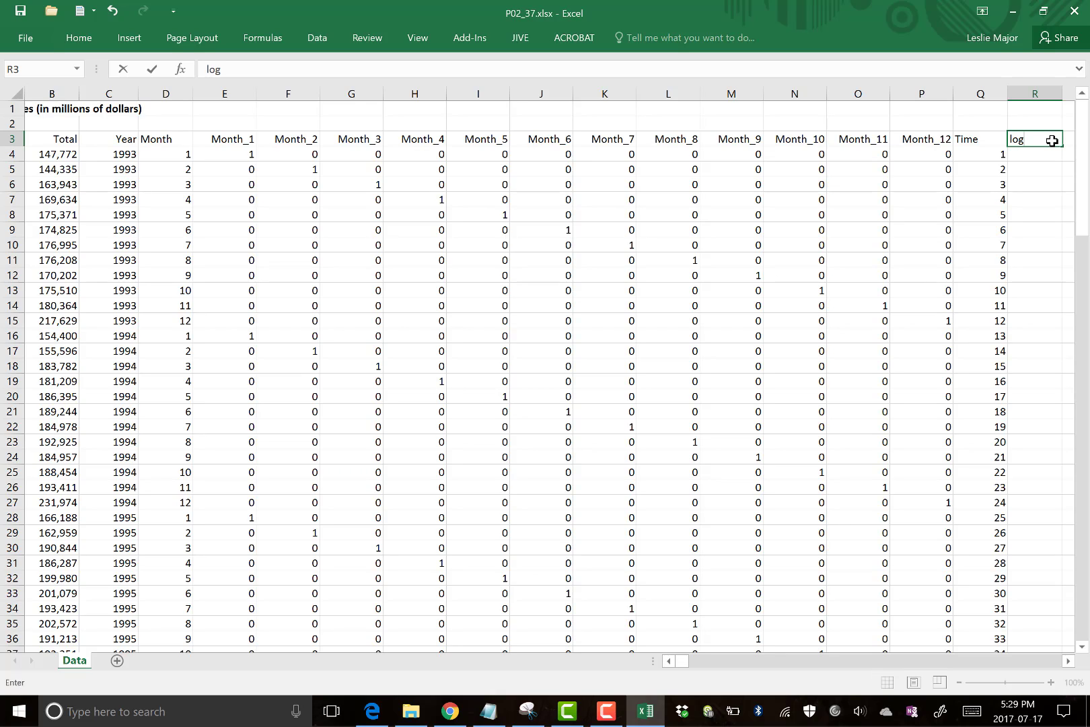
text((Total)
key(Return)
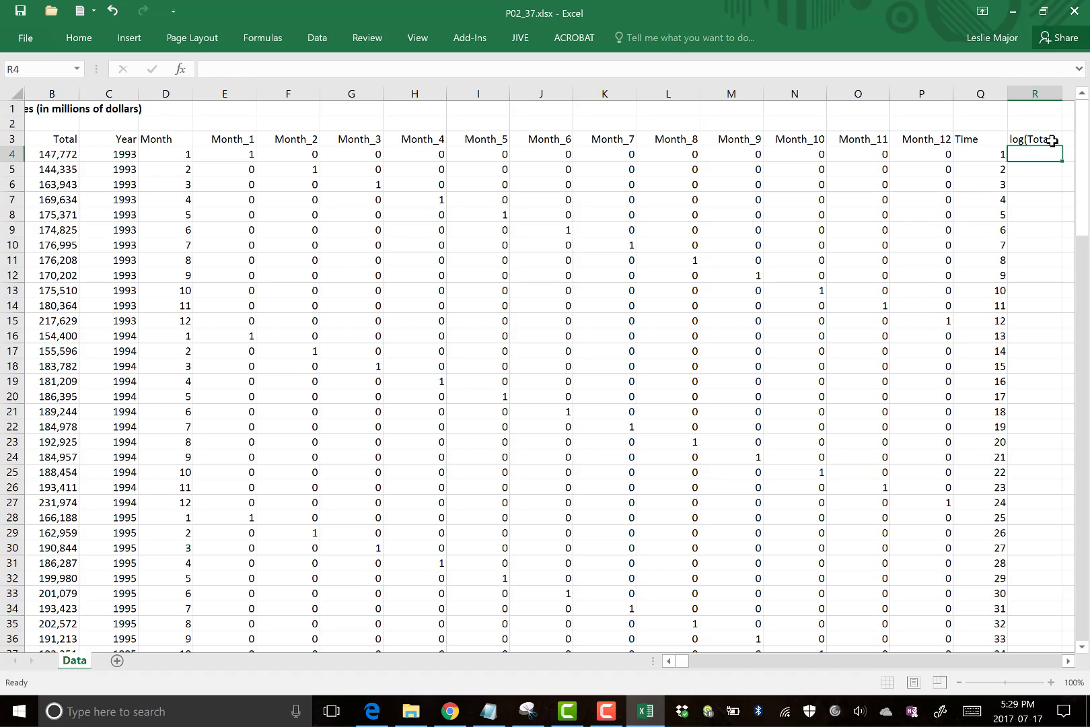
Enter =LN(B4) in R4 and fill it down the whole column.
text(=ln()
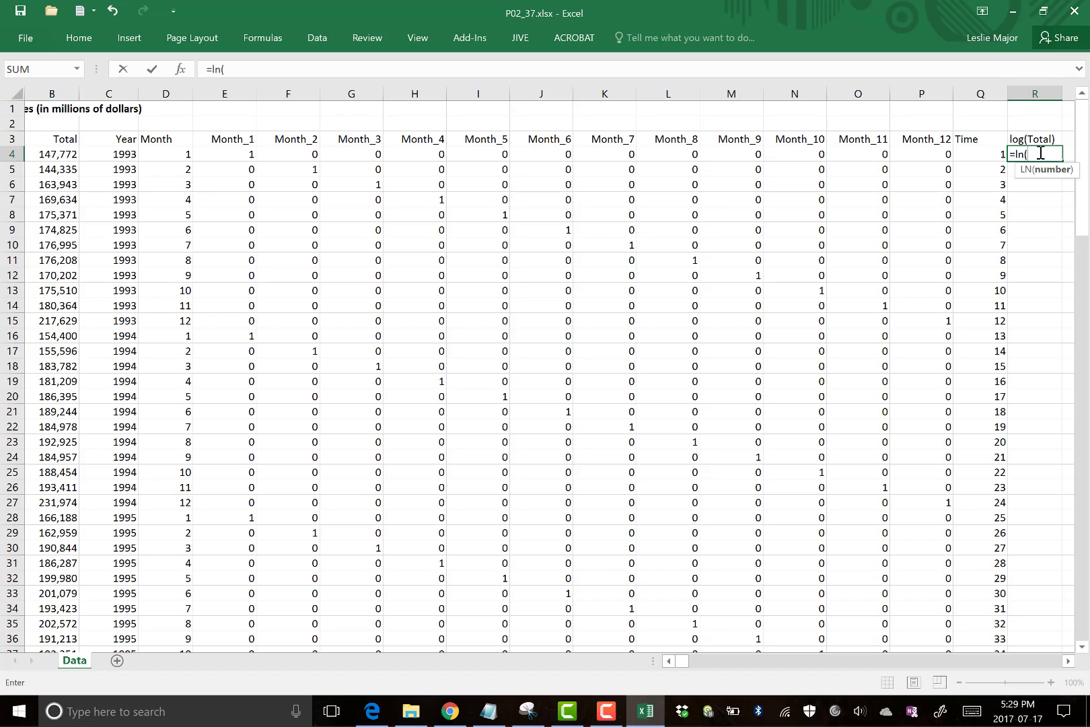
click(80, 155)
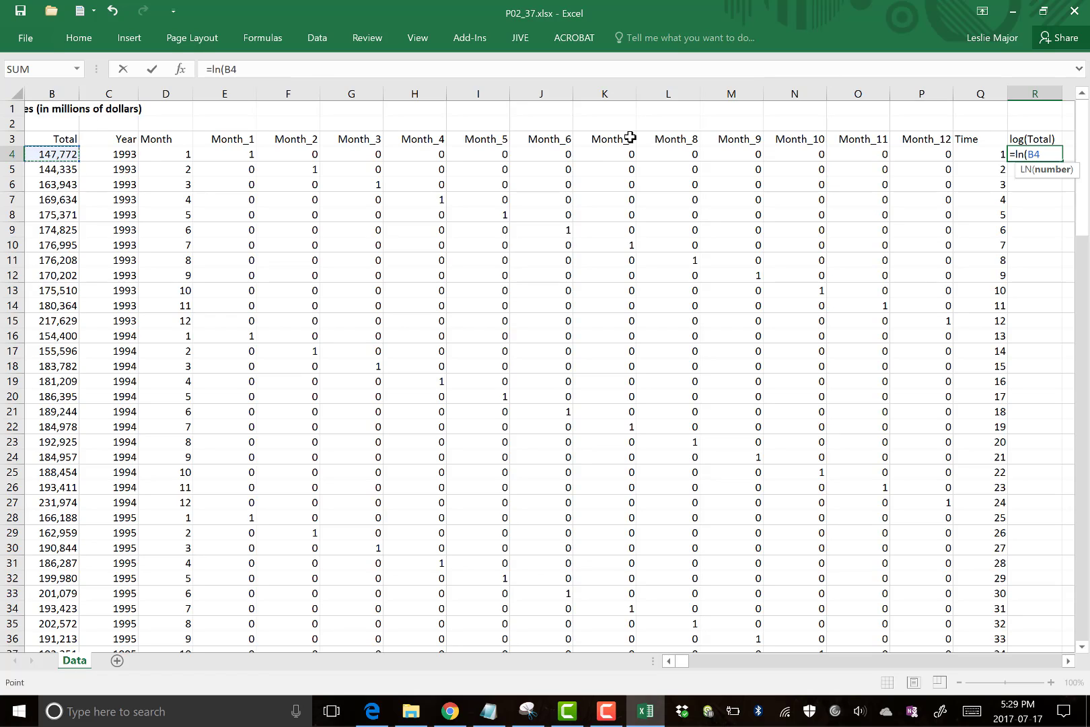
text())
key(Return)
double_click(1050, 154)
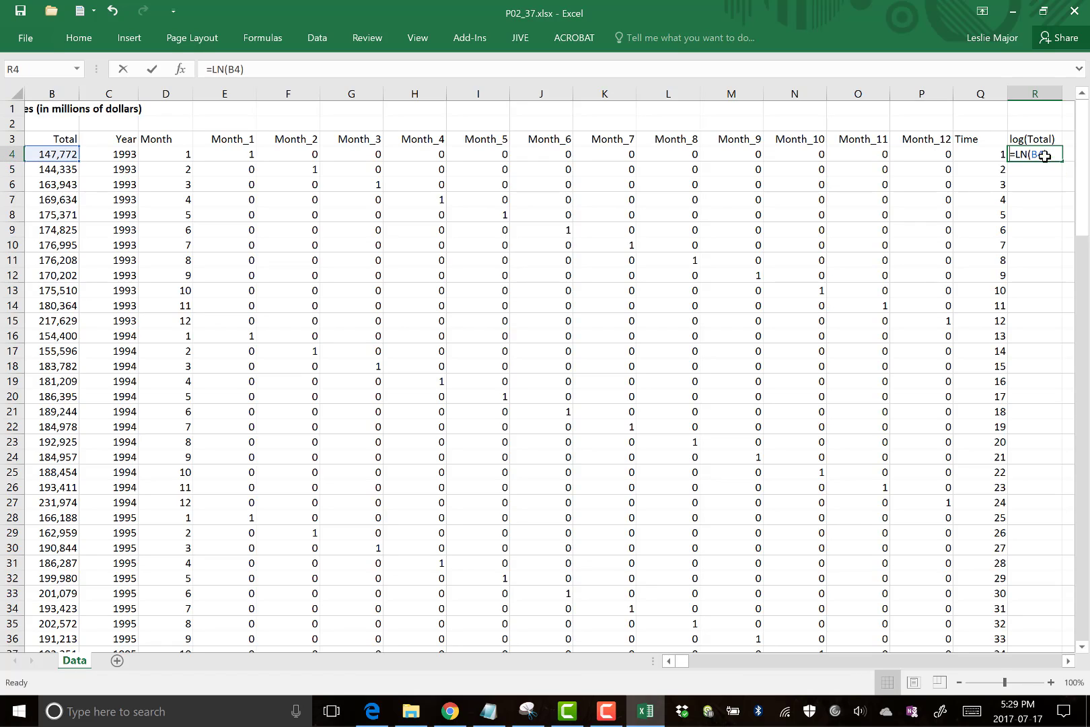
key(Escape)
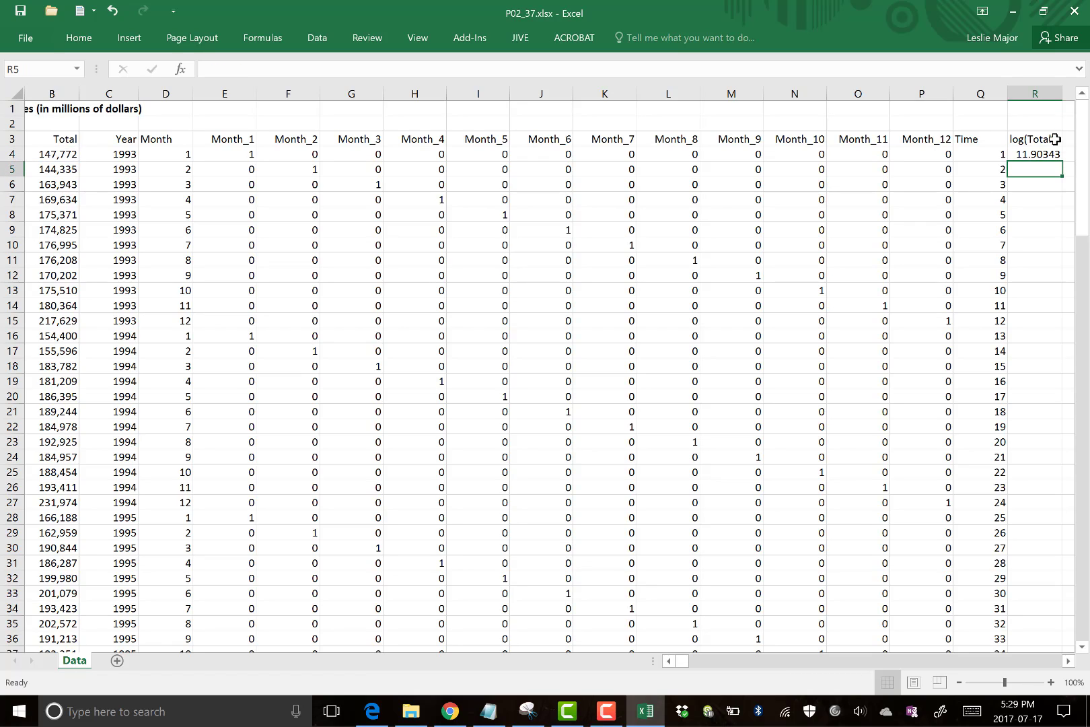
double_click(1063, 162)
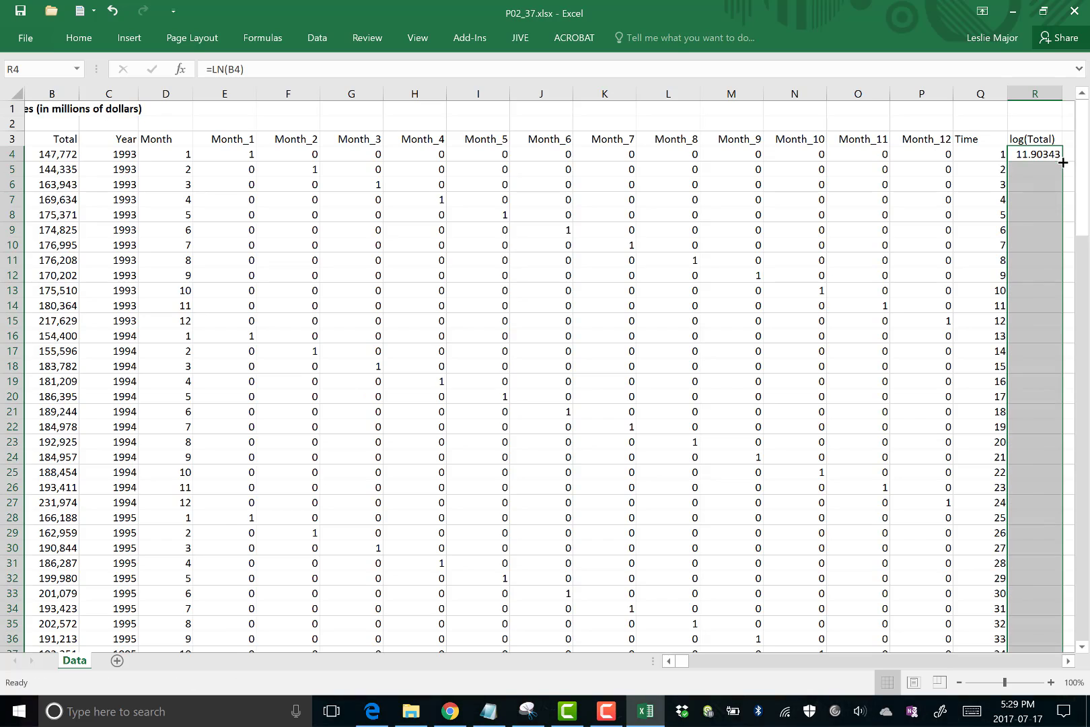
Label cell R2 'y' above the log(Total) heading.
click(1039, 260)
click(1022, 120)
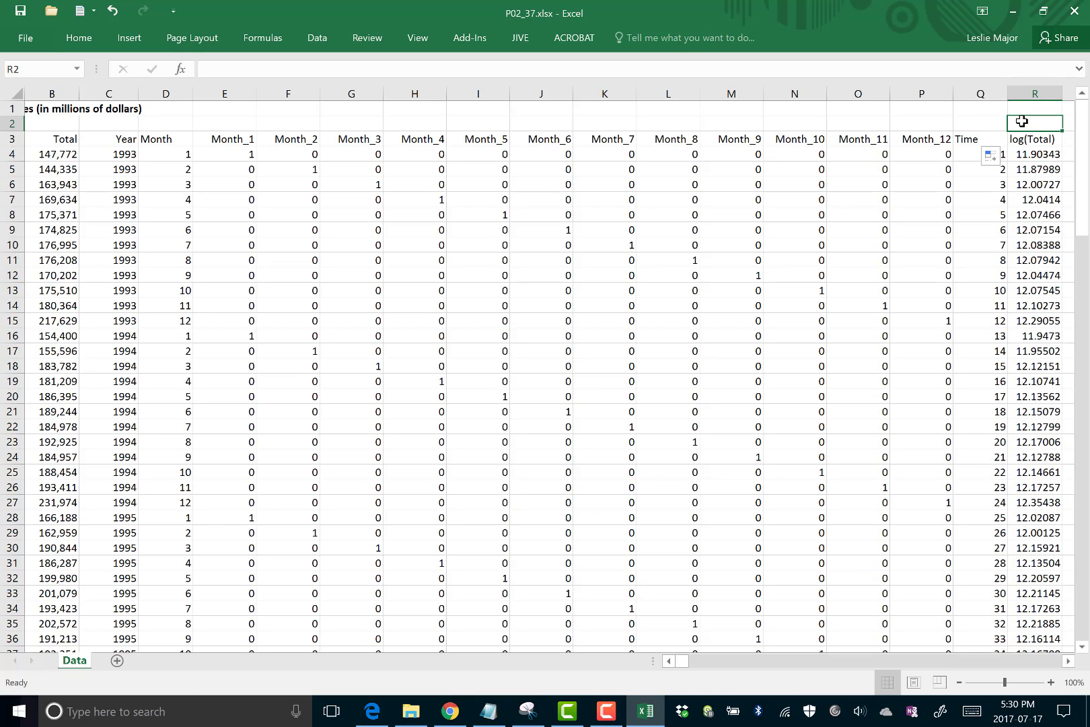
text(y)
click(1050, 214)
click(974, 121)
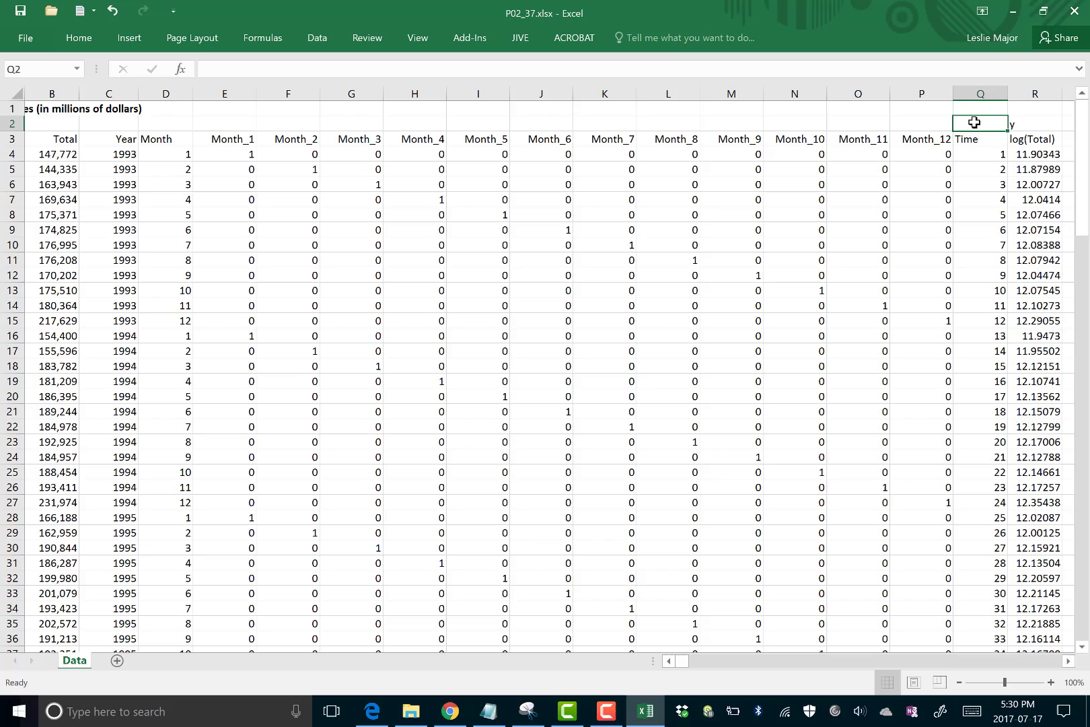
click(968, 142)
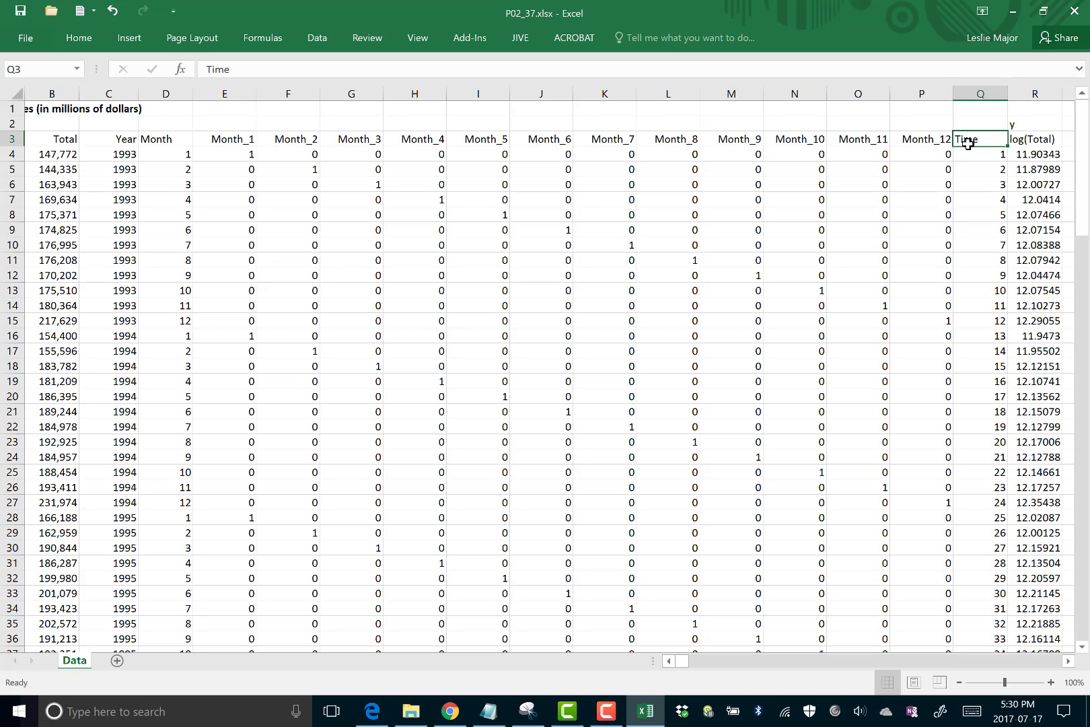
Set the Month_12 column's font colour to grey.
drag(213, 133, 932, 144)
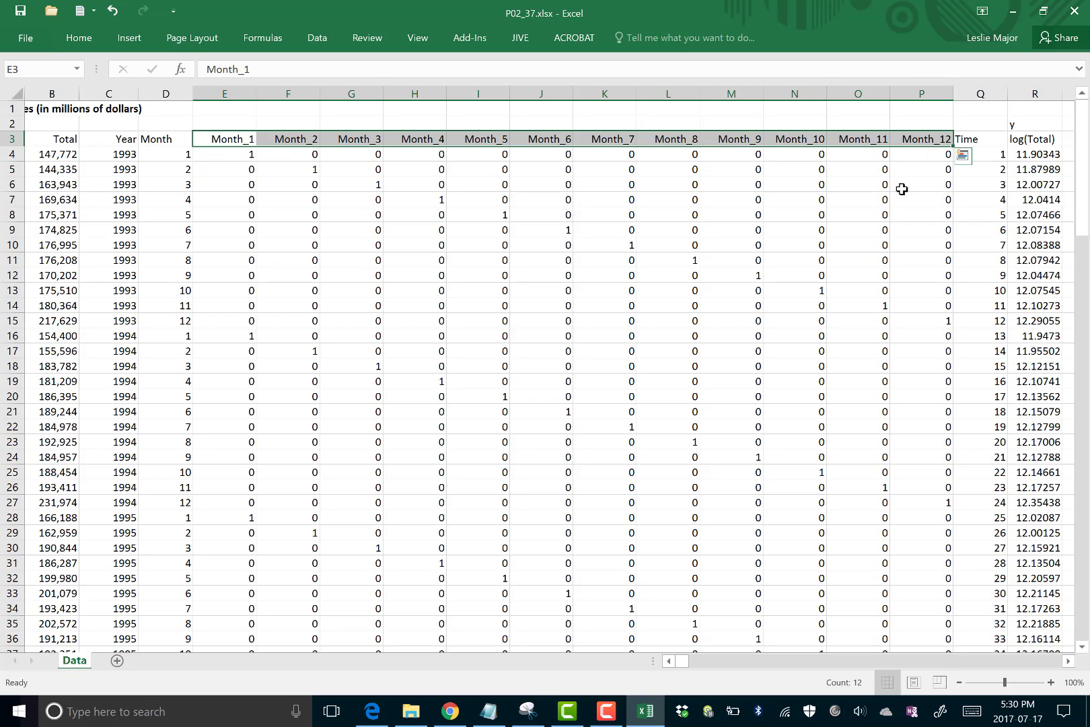
click(609, 214)
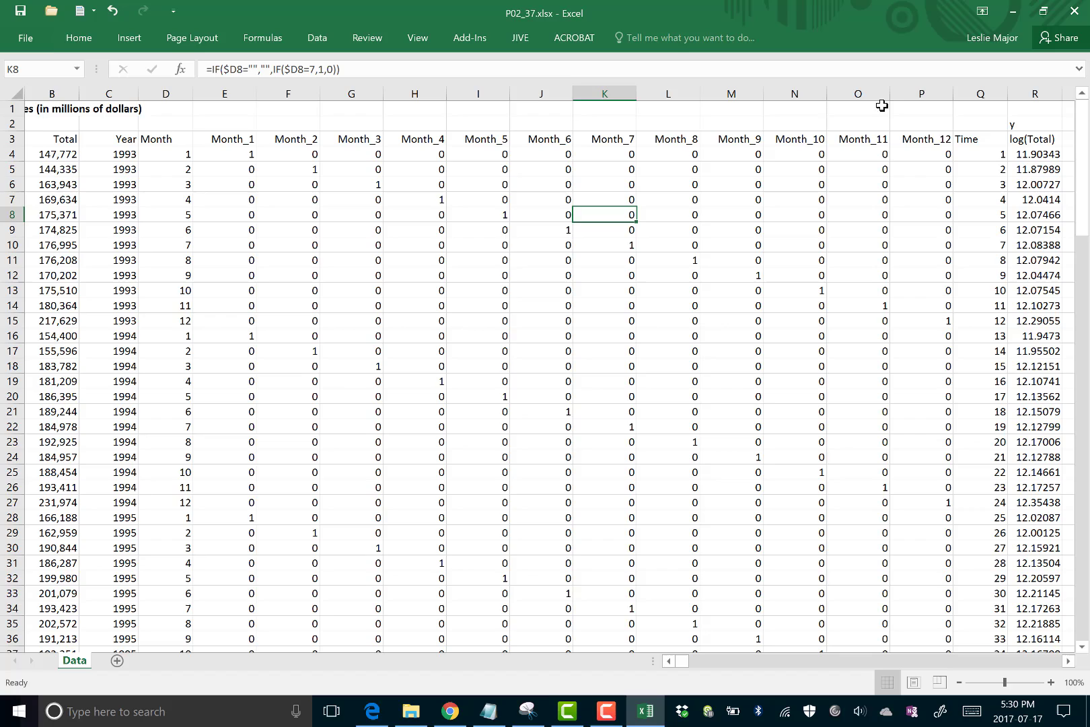
click(919, 93)
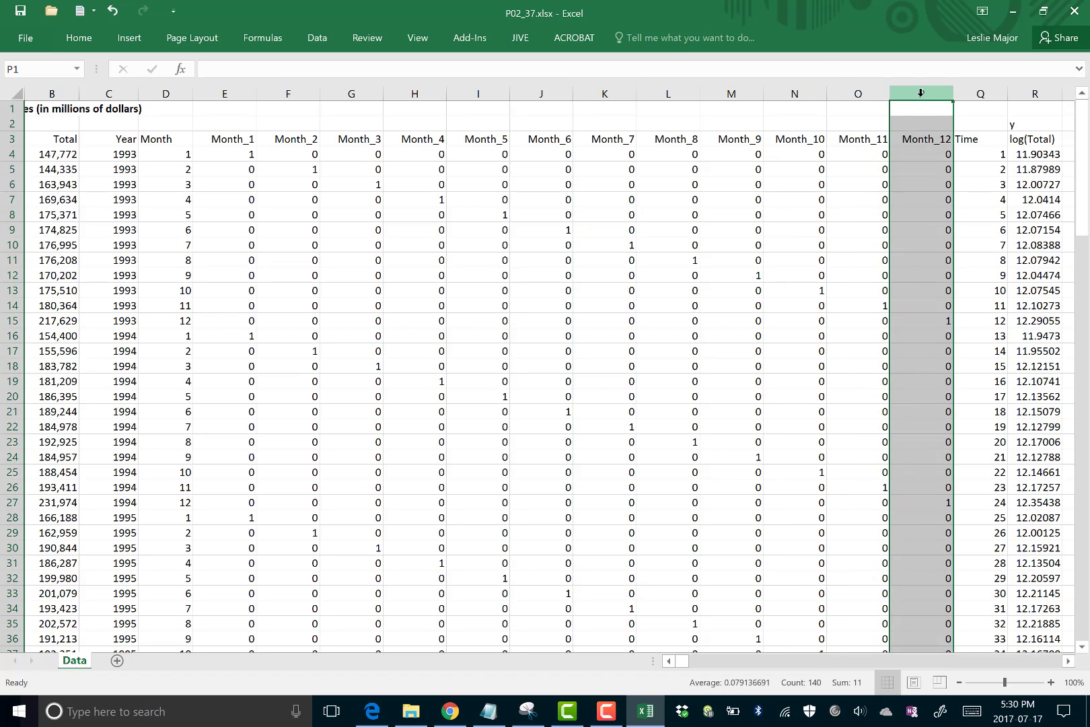
right_click(921, 93)
click(931, 73)
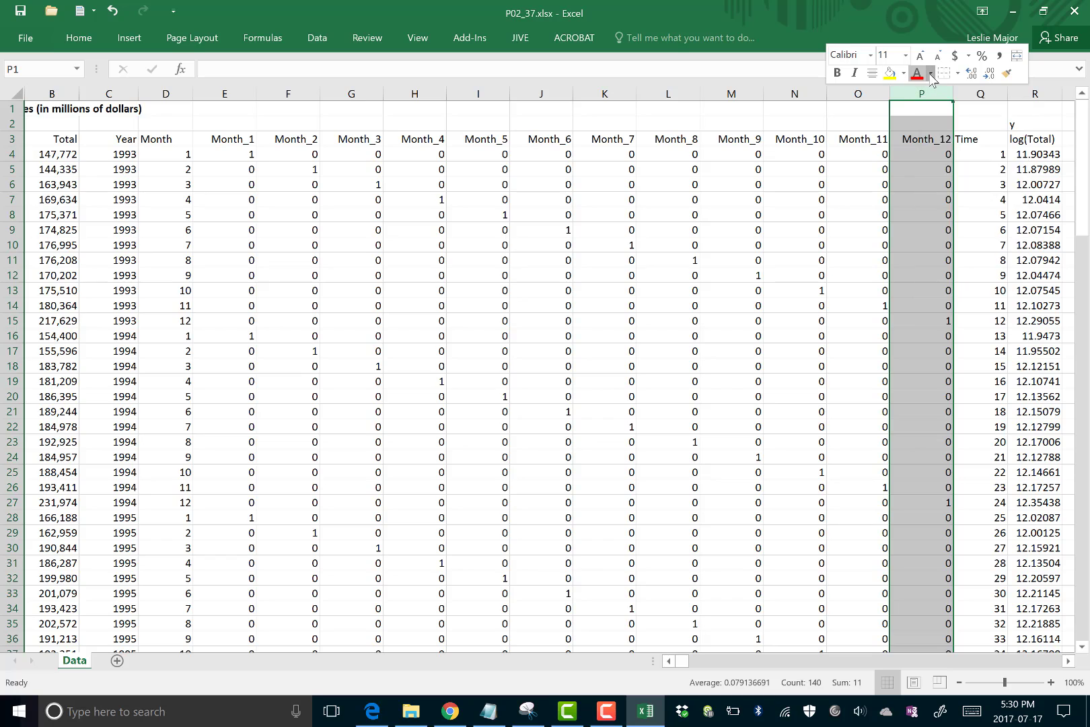
click(914, 160)
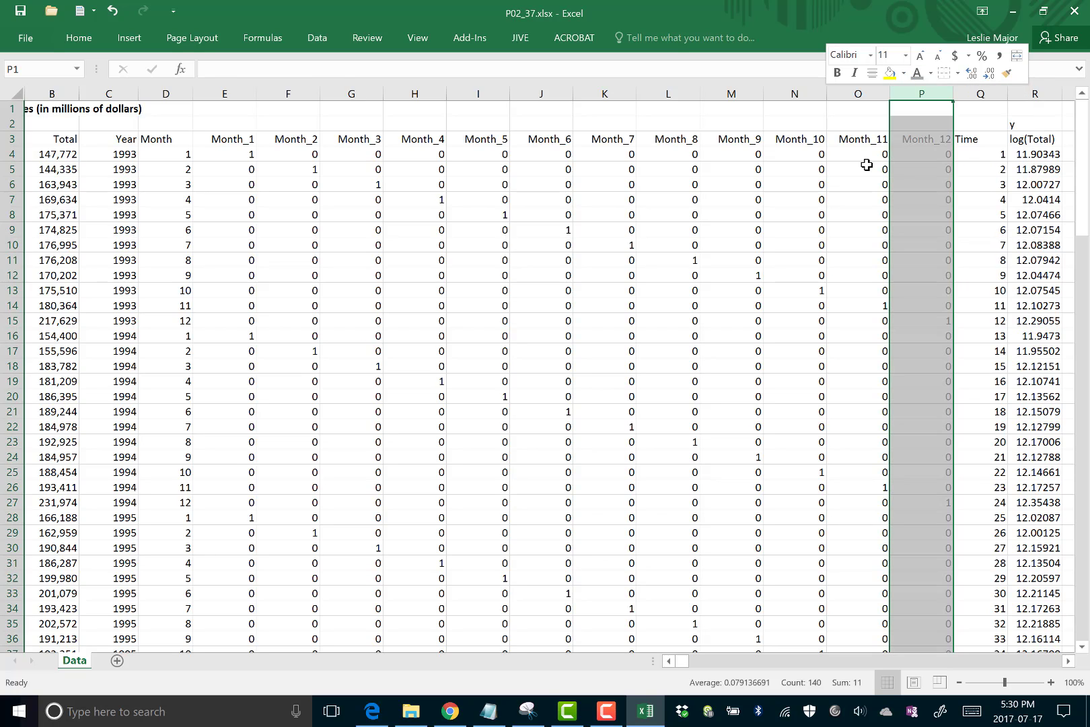
Compare the Month_12 heading and first formula with the Month_1 to Month_11 columns.
click(933, 141)
click(739, 155)
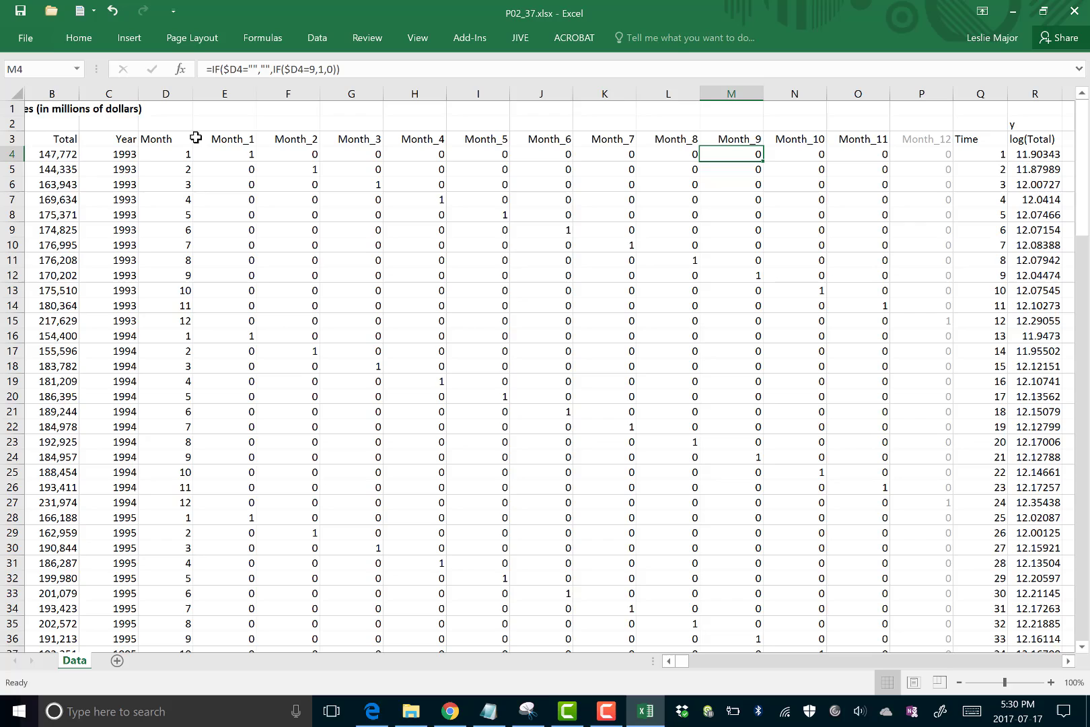
drag(196, 138, 866, 138)
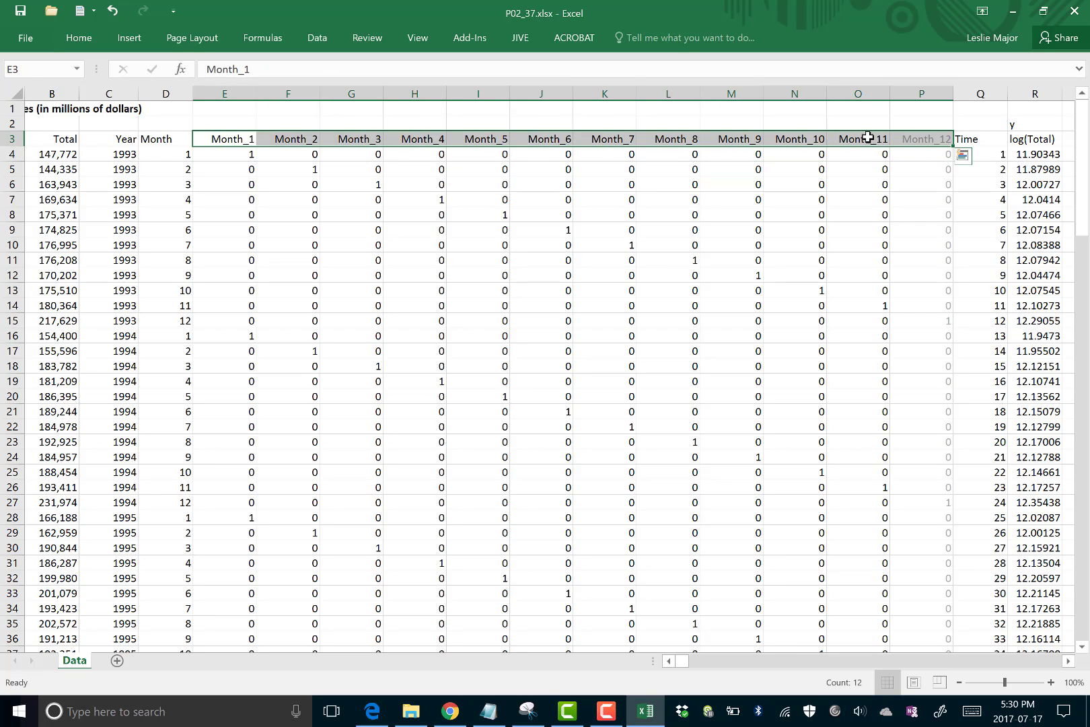
click(869, 139)
drag(226, 141, 843, 129)
click(920, 139)
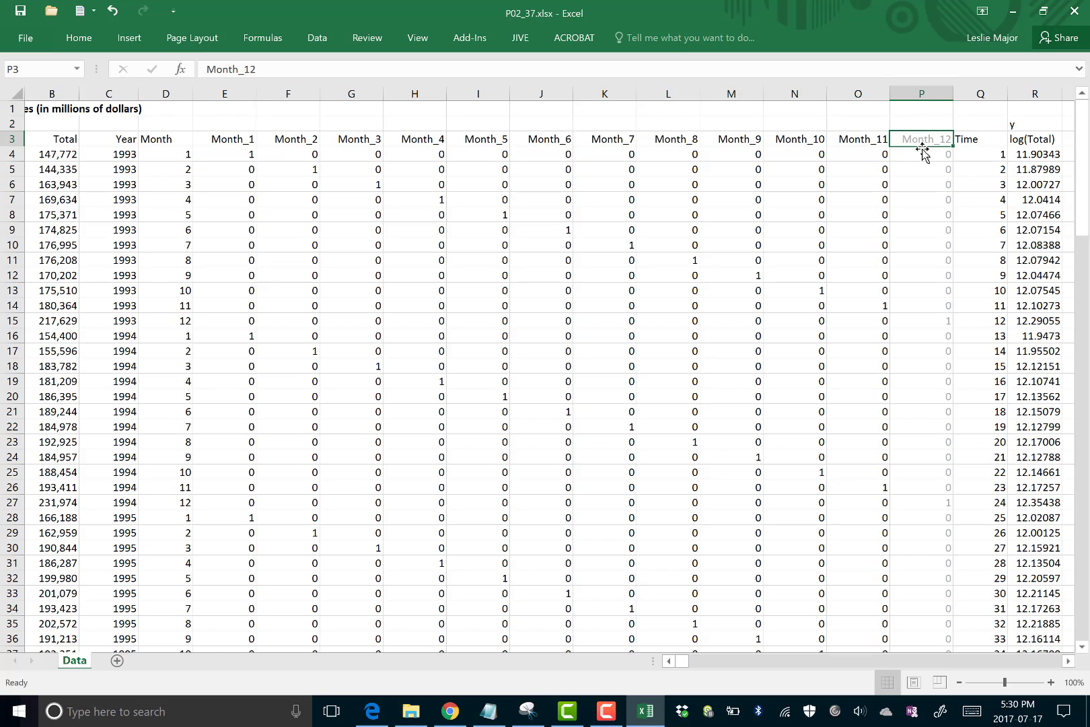
click(924, 154)
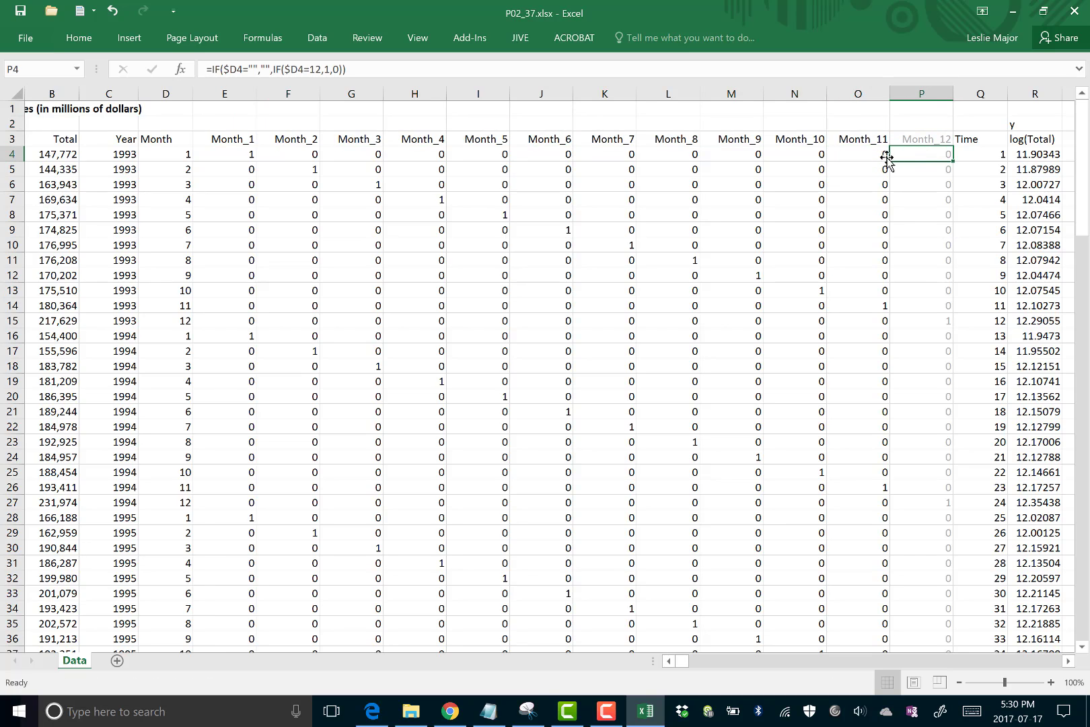
mouse_move(225, 153)
mouse_down()
mouse_move(841, 154)
mouse_move(174, 153)
mouse_move(225, 154)
mouse_up()
Check the first Month_12, Month_1 and Month_11 values and formulas.
click(921, 153)
click(932, 151)
click(218, 154)
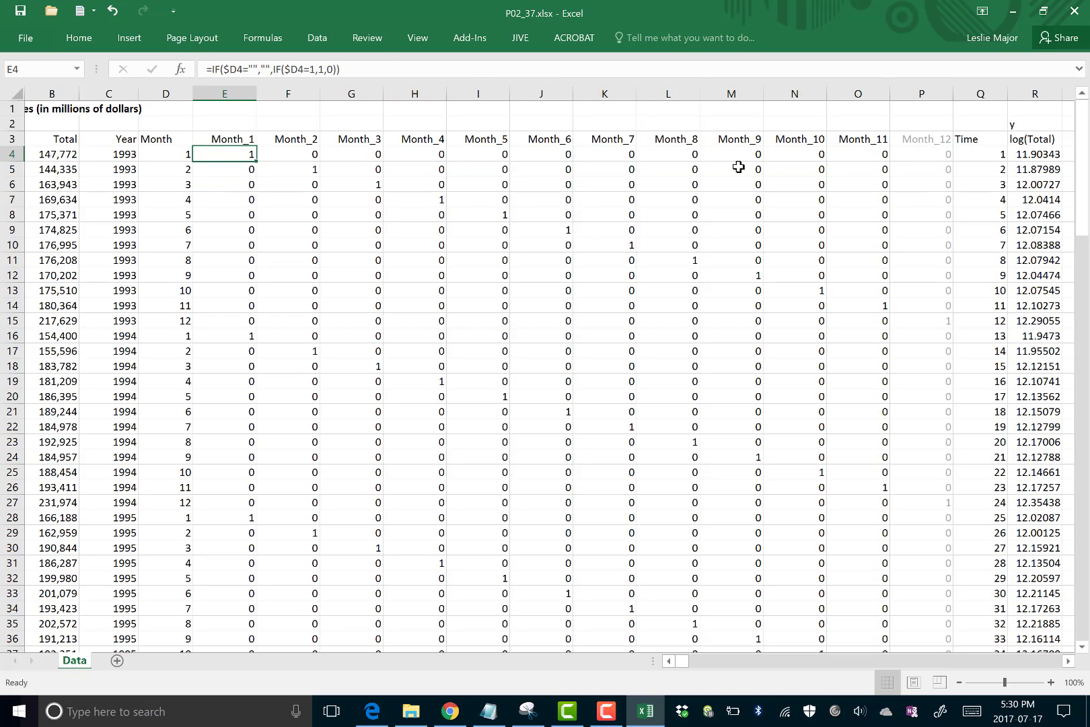
click(942, 156)
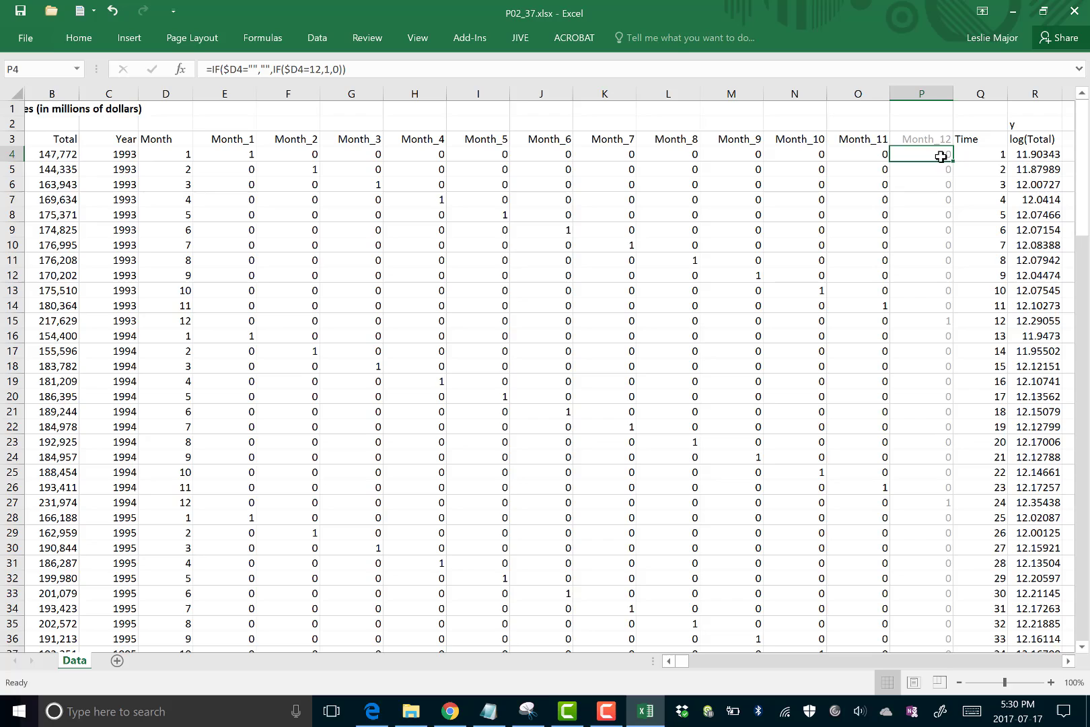
click(929, 95)
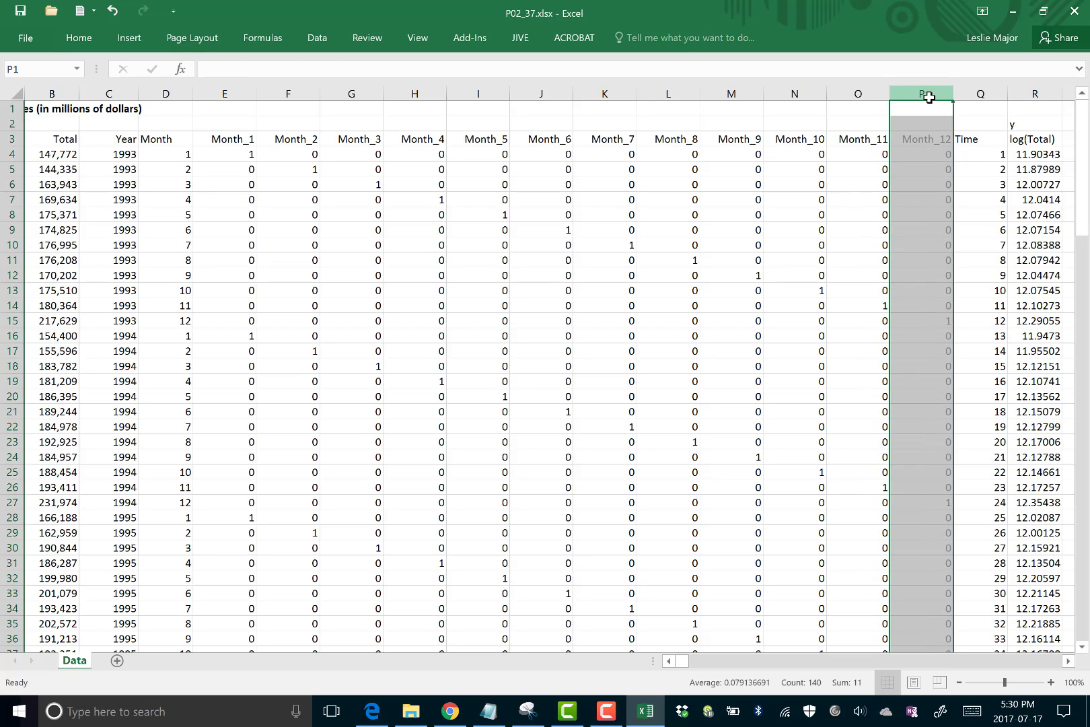
click(927, 152)
click(926, 139)
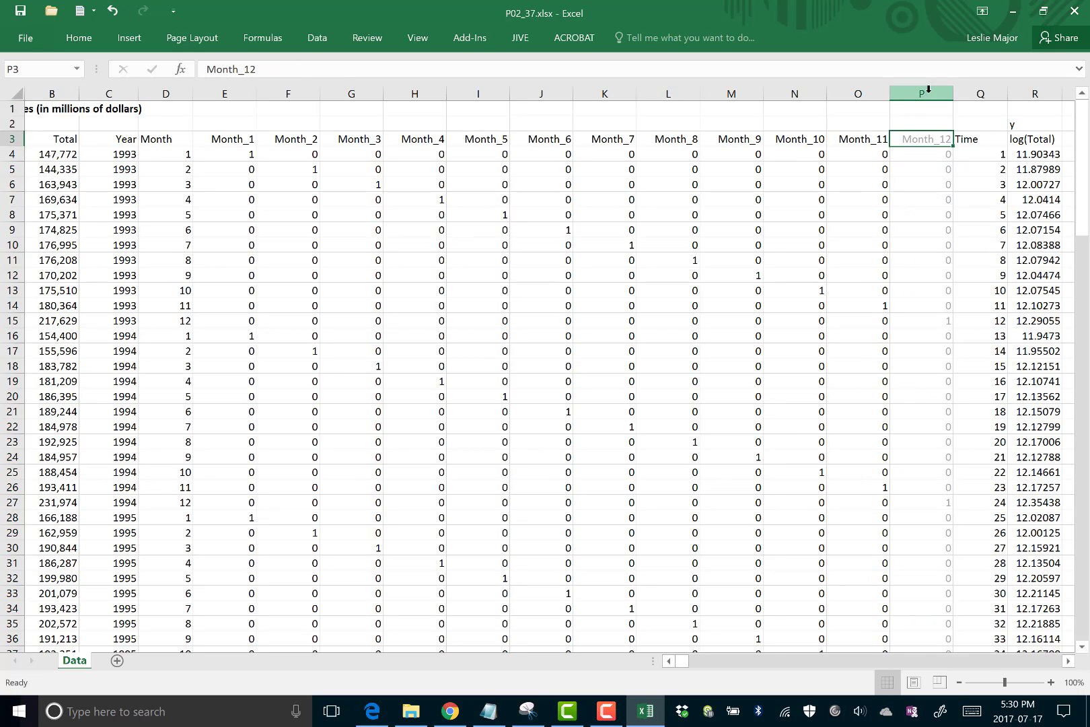
click(927, 92)
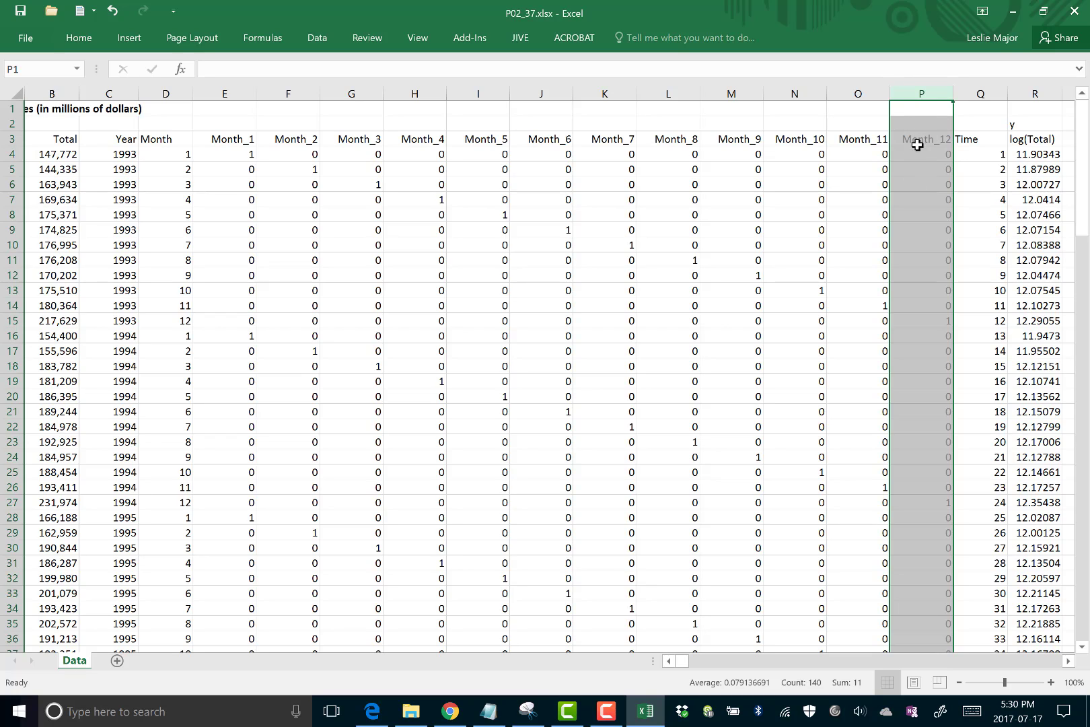
click(843, 155)
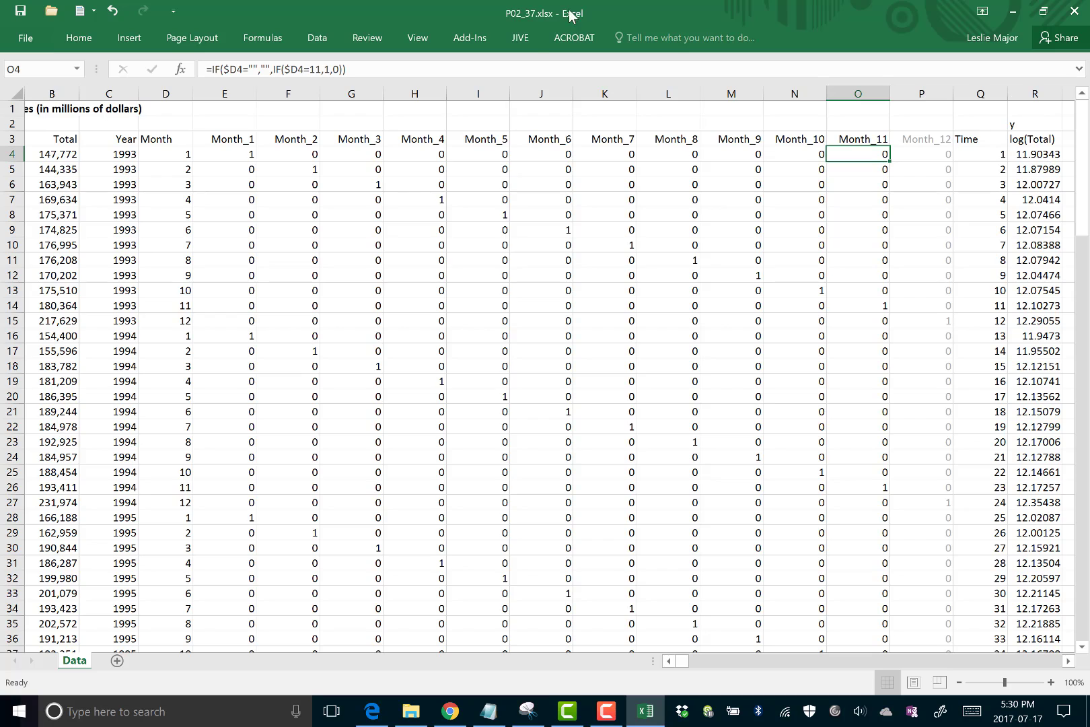
Start StatPro Multiple Regression using the data range D3:R142.
click(463, 40)
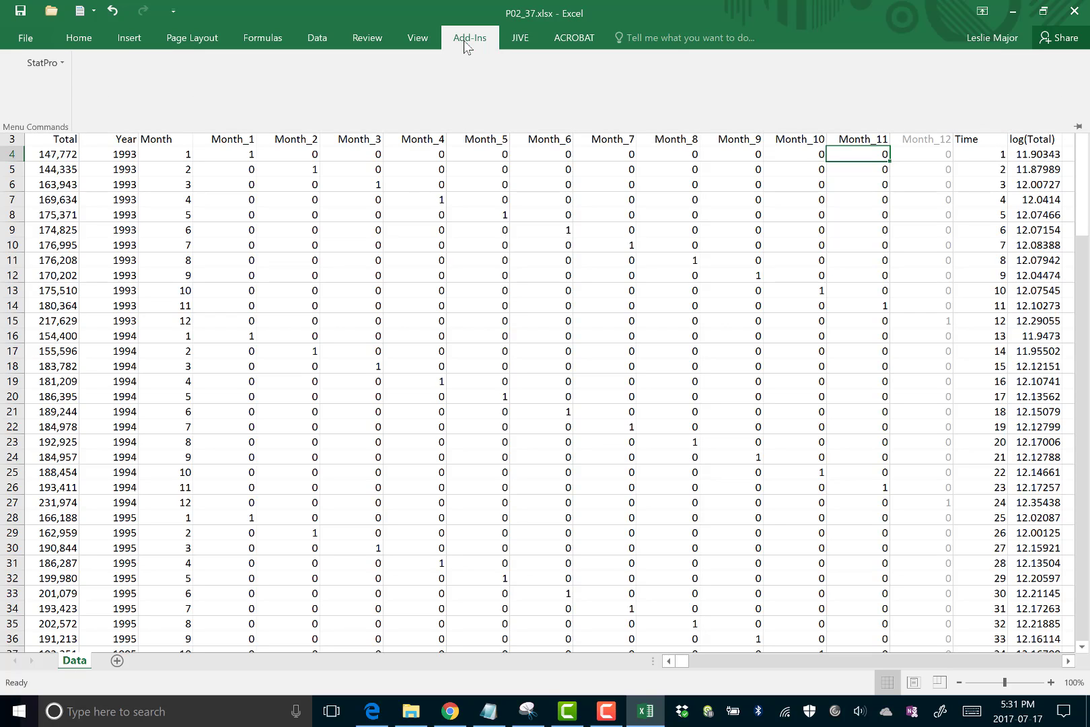
click(57, 67)
mouse_move(62, 169)
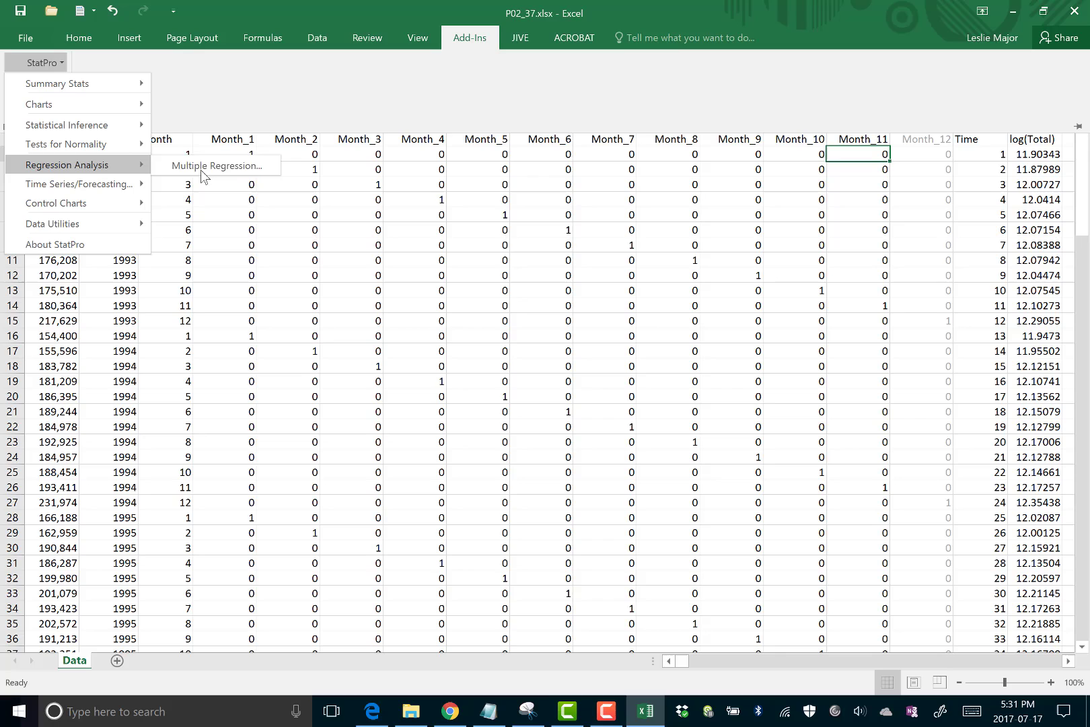
click(229, 167)
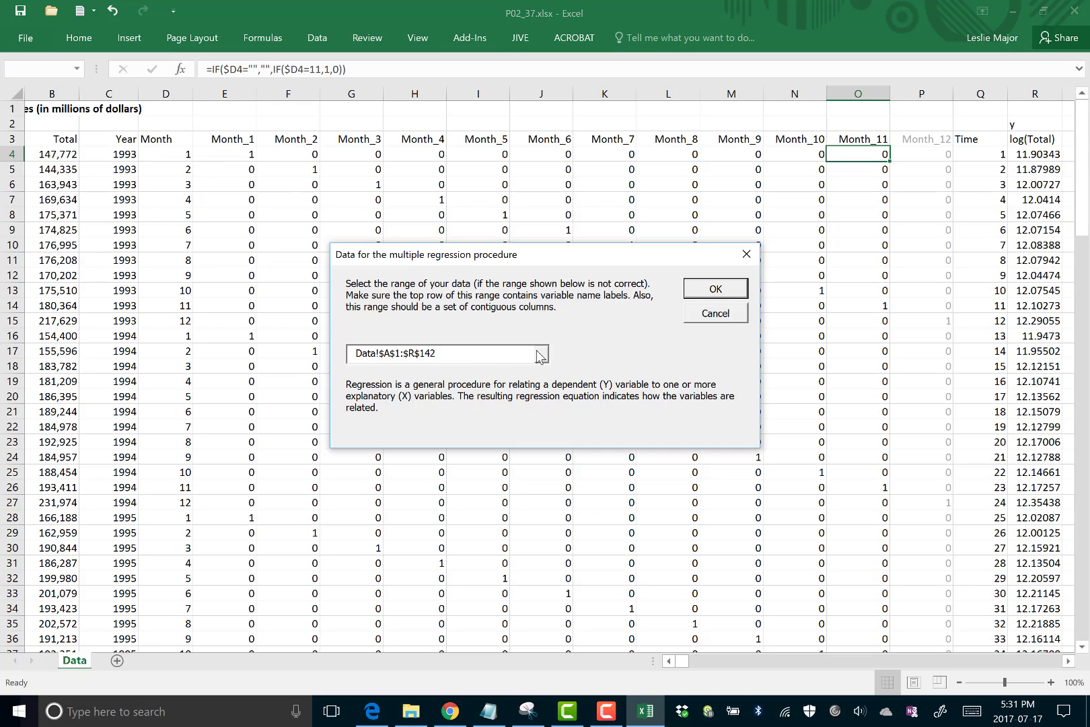
click(541, 356)
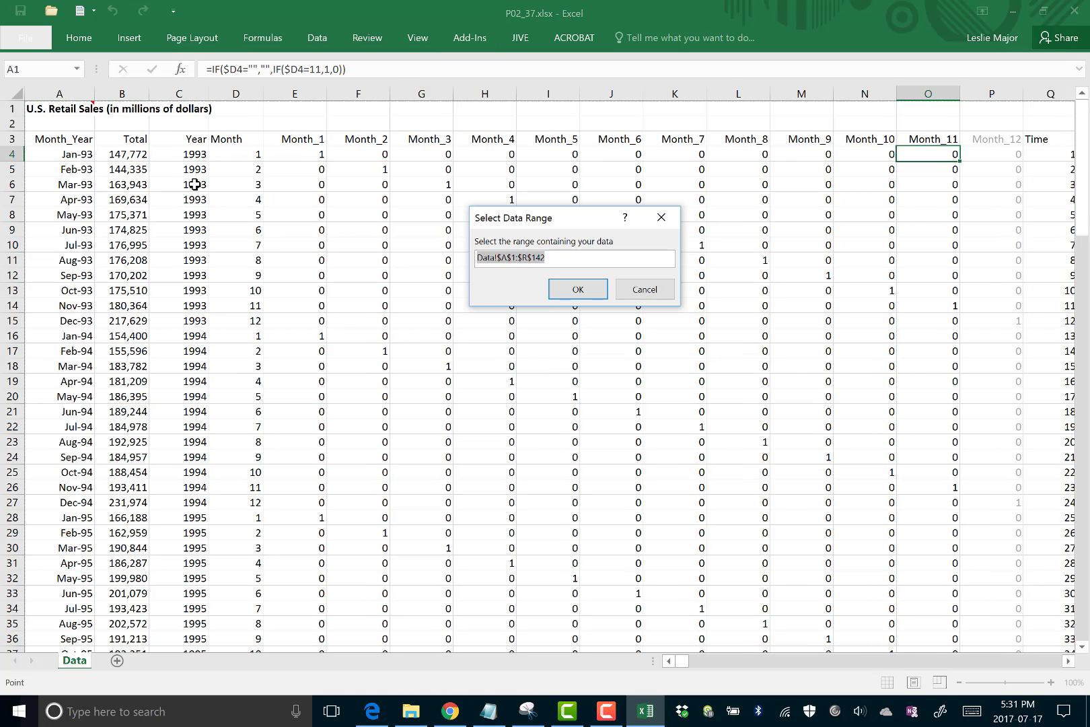
click(247, 139)
drag(247, 139, 968, 620)
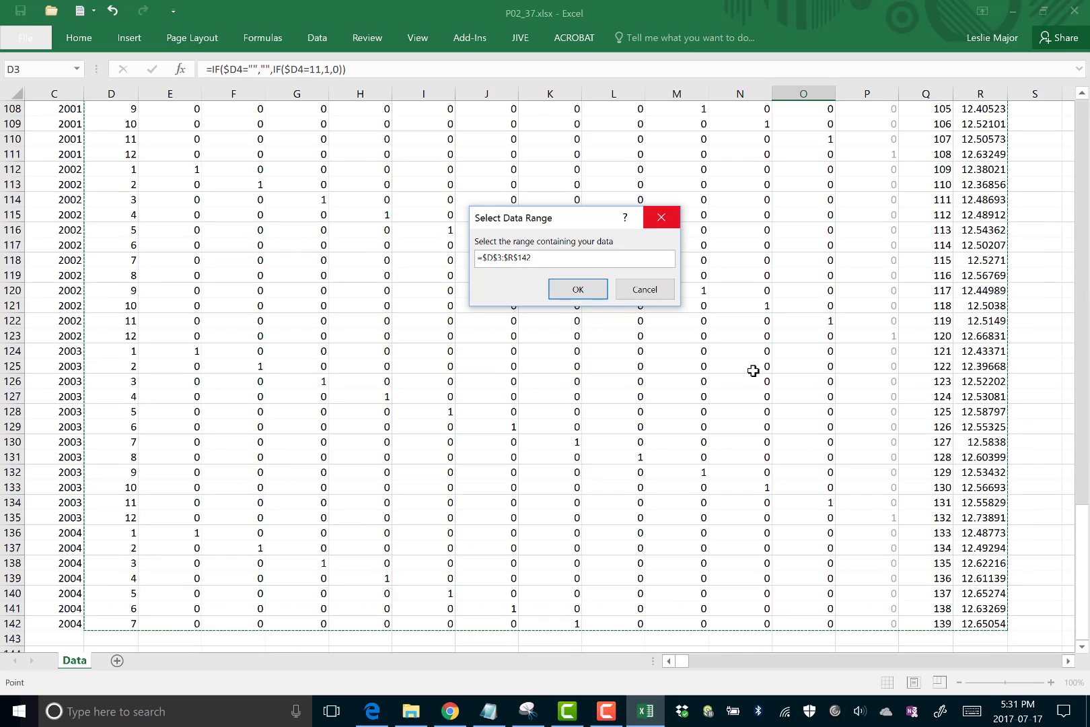
click(583, 294)
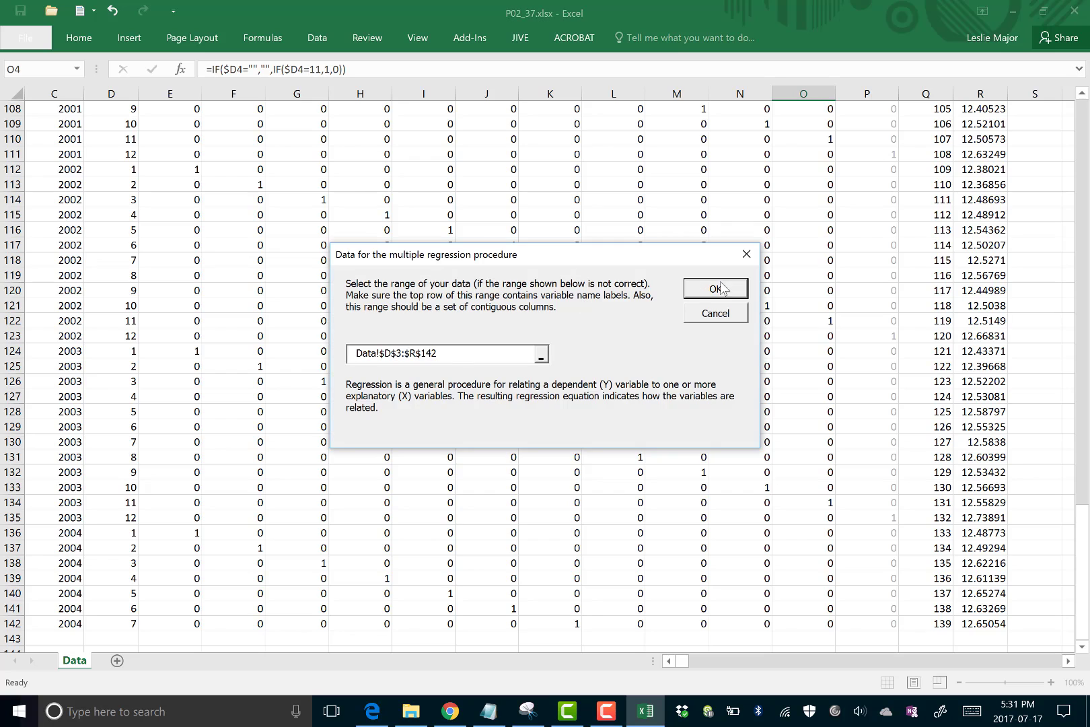
click(717, 289)
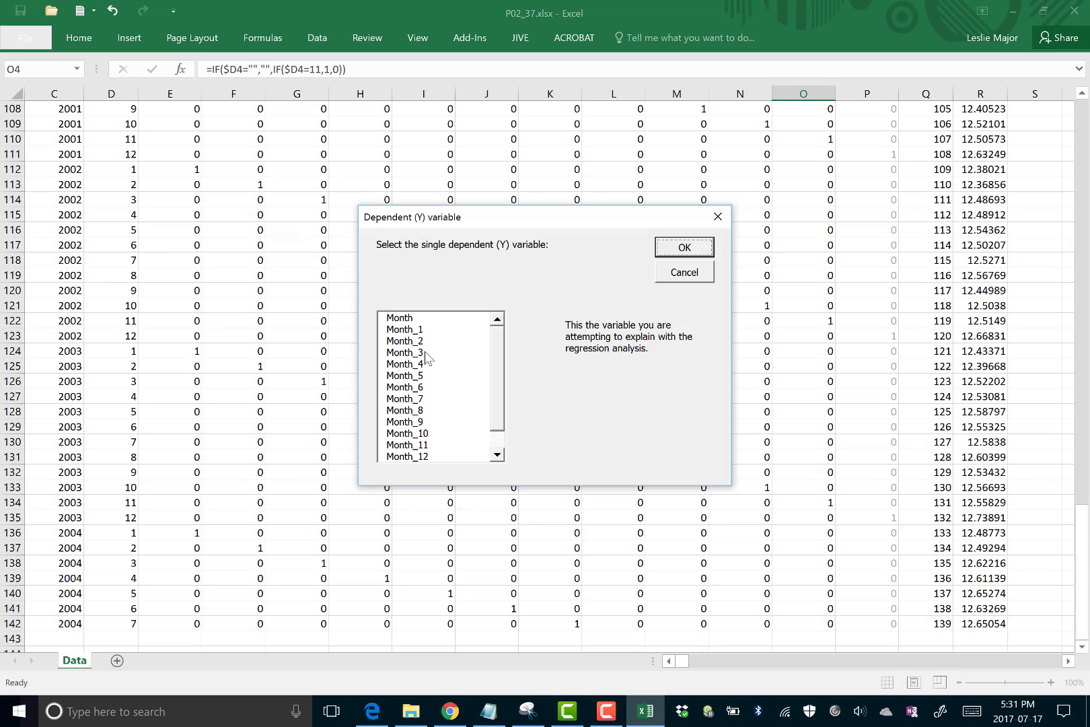
Regress log(Total) on Month_1–Month_11 and Time, Month_1–11 categorical, with residual plot.
scroll(498, 428, down, 1)
click(418, 457)
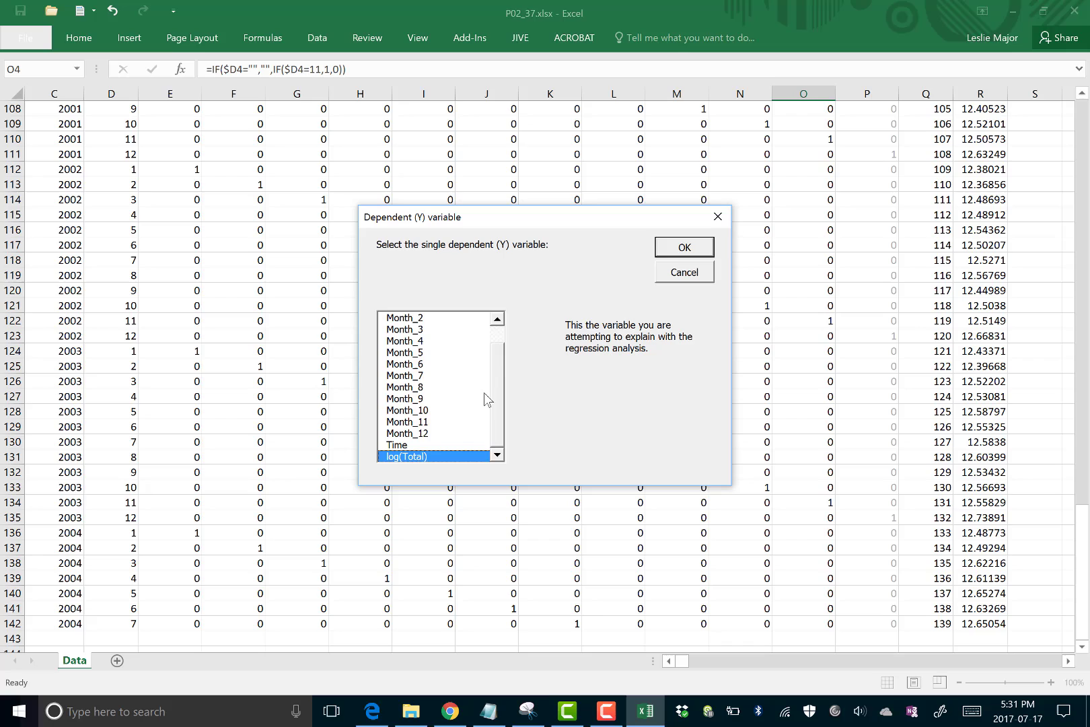
click(671, 255)
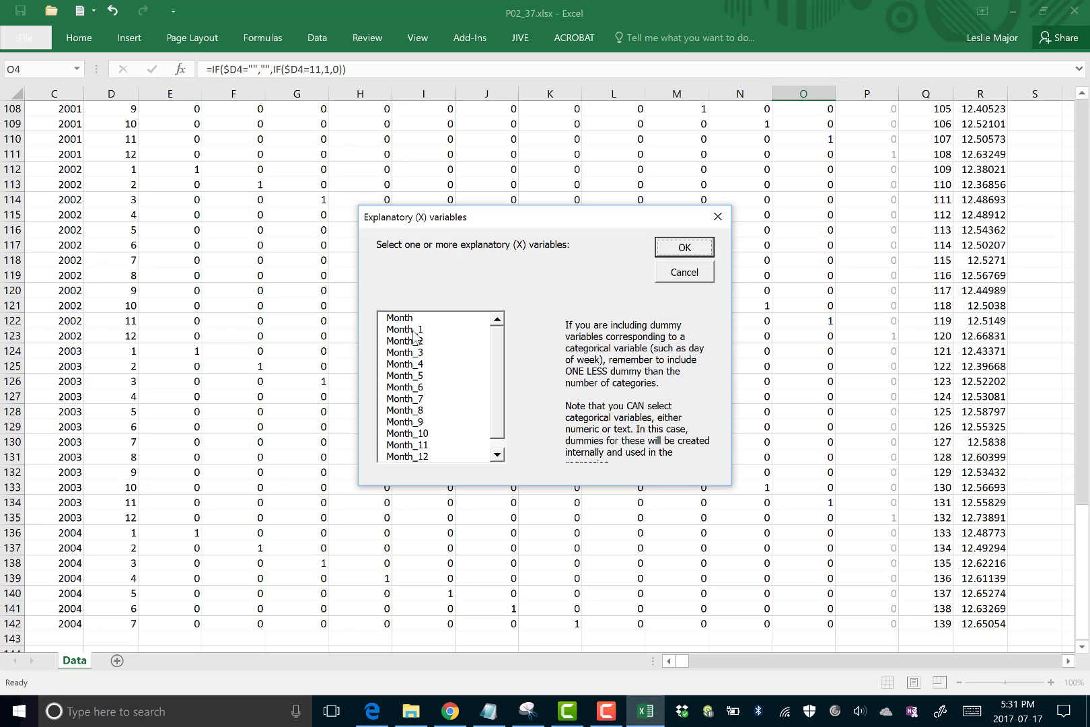
drag(413, 332, 414, 446)
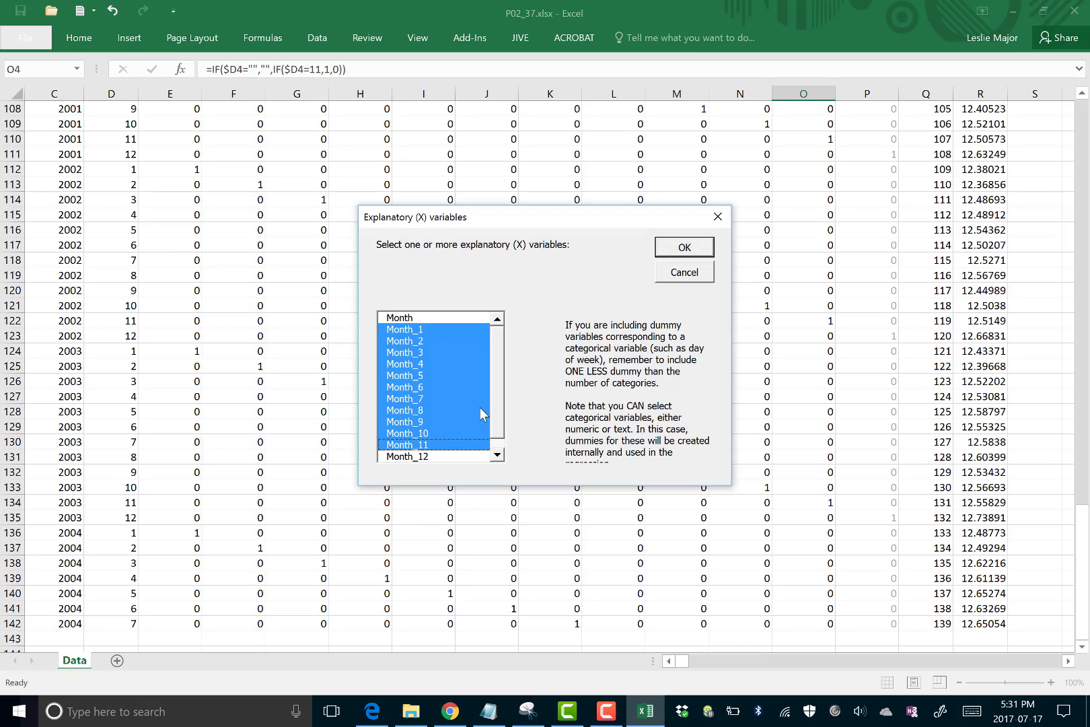
drag(499, 414, 491, 439)
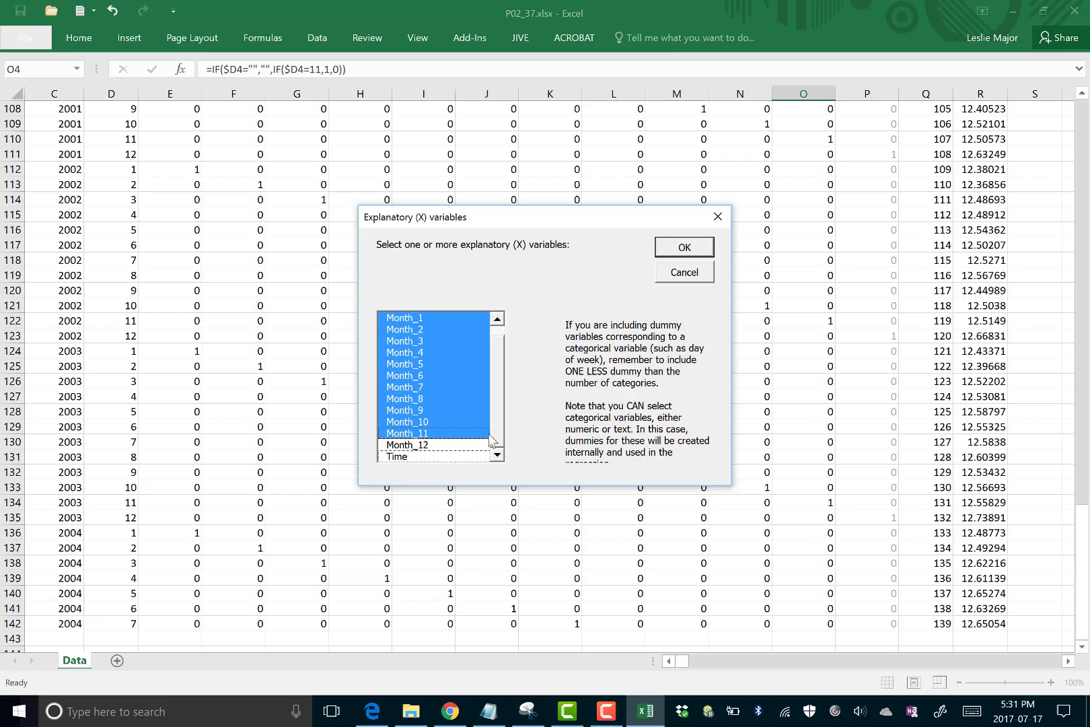
ctrl+click(425, 458)
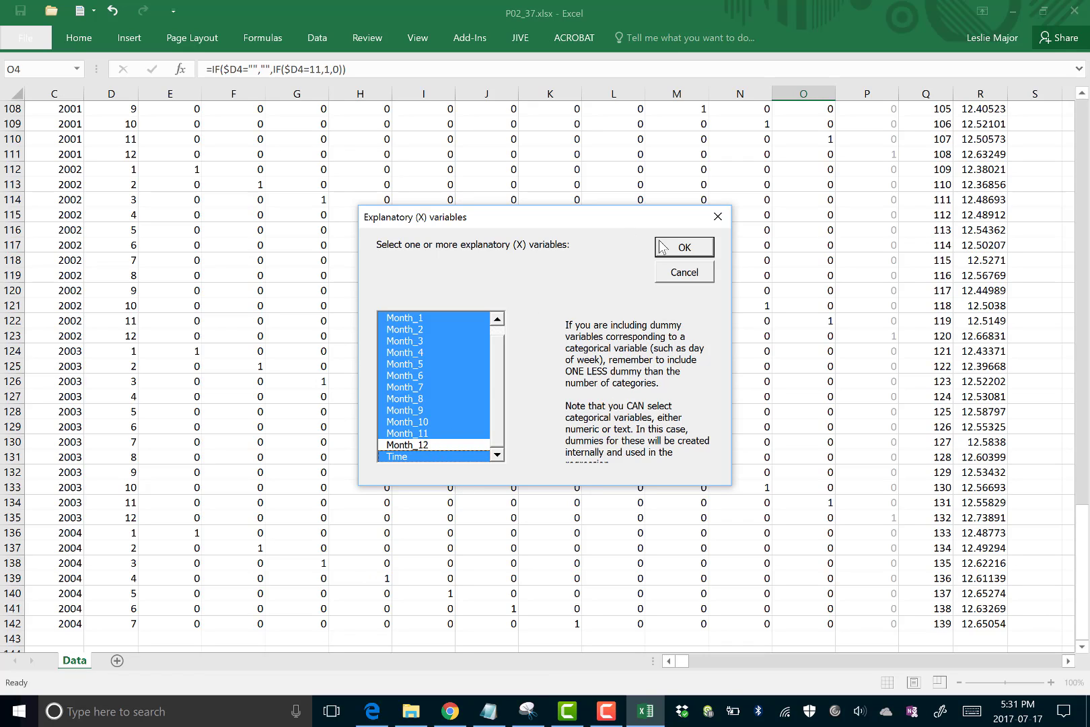
click(684, 247)
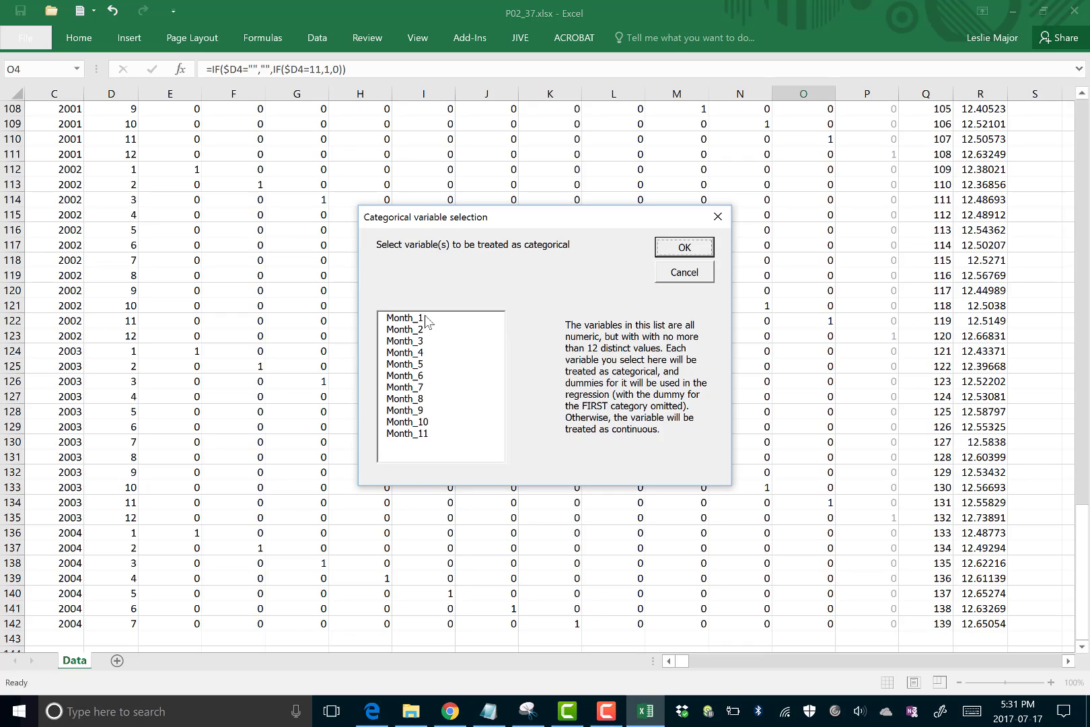
drag(426, 318, 423, 440)
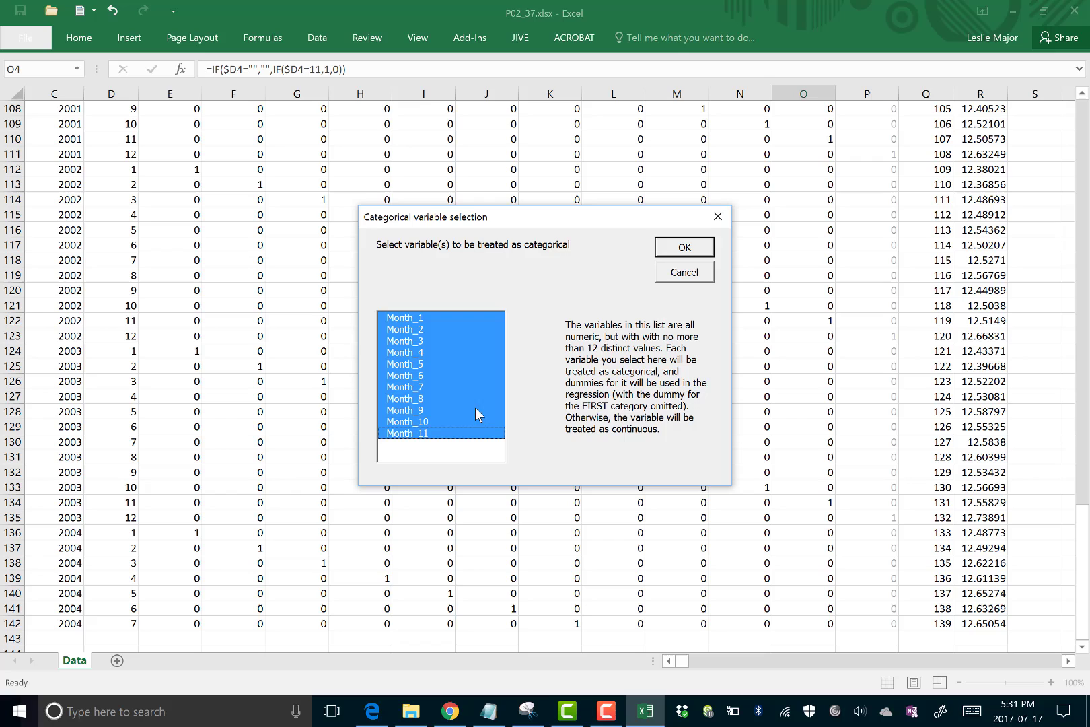
click(678, 248)
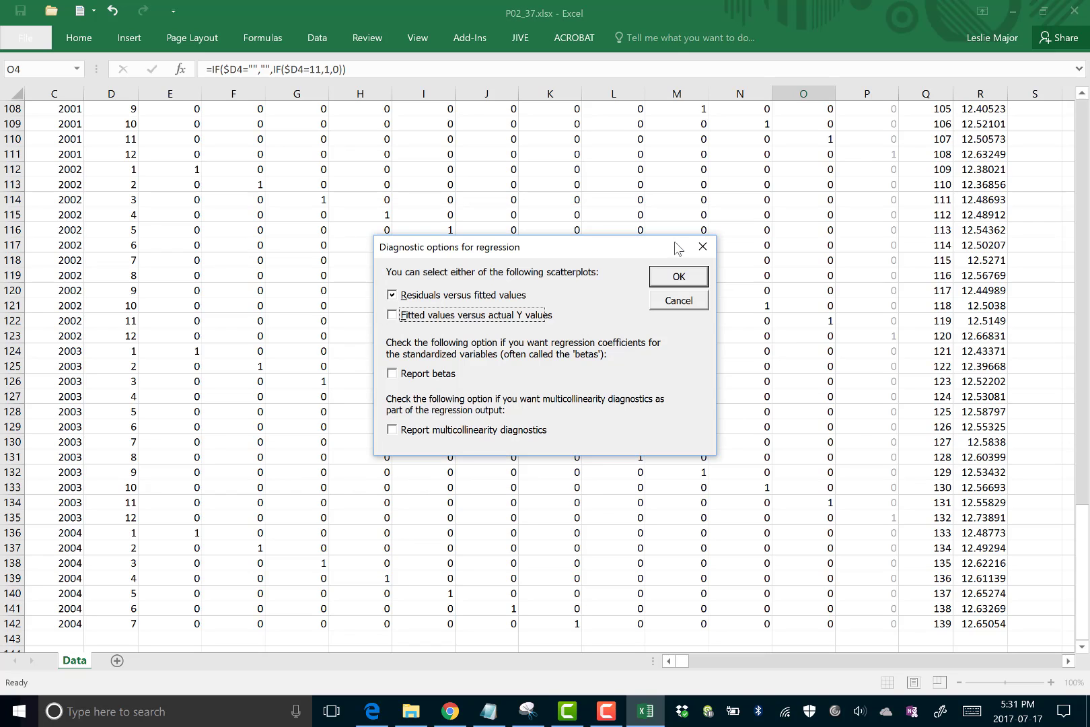
click(678, 278)
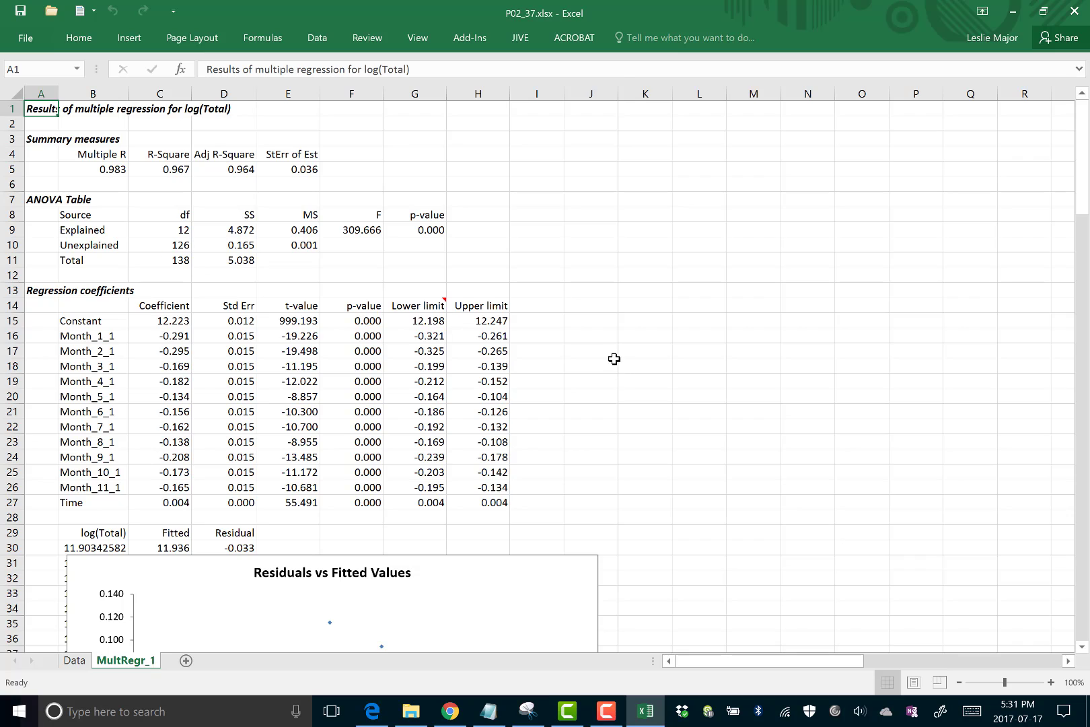
Copy the variable names and coefficients in B14:C27 of MultRegr_1.
click(615, 358)
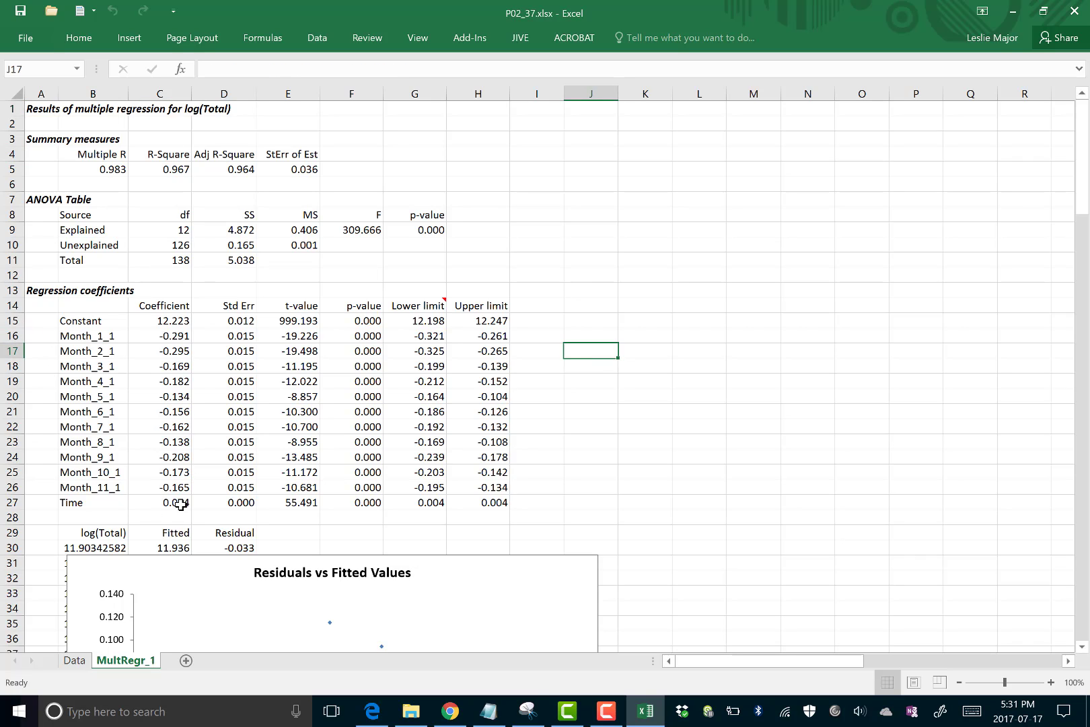
click(665, 337)
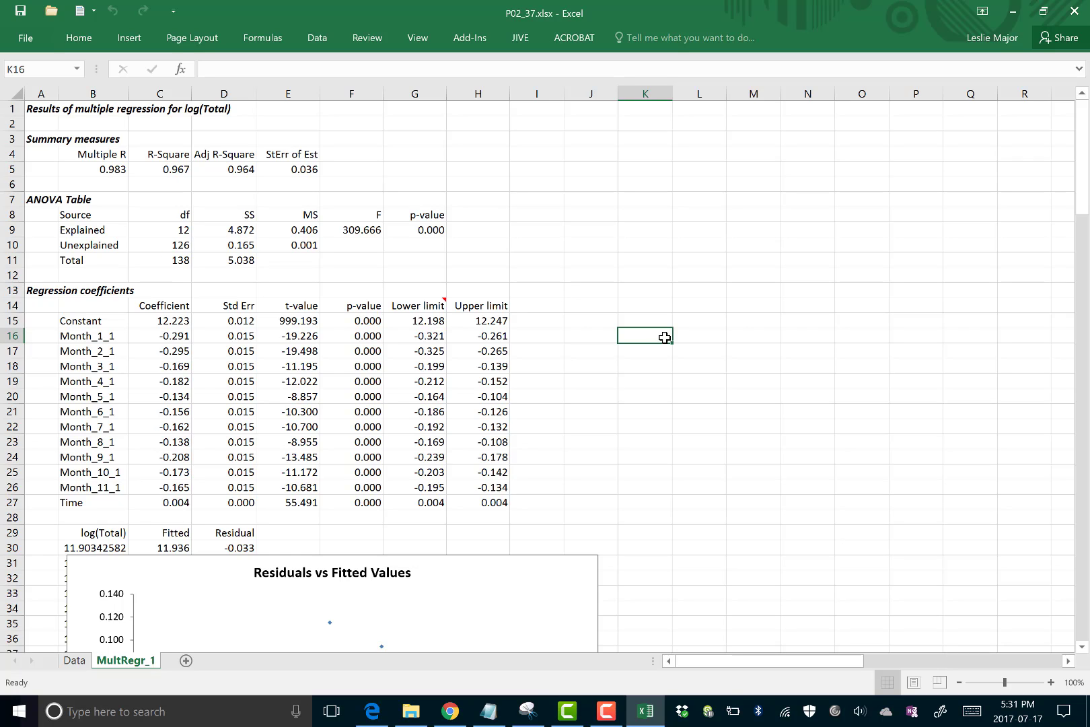
drag(81, 306, 161, 502)
right_click(172, 460)
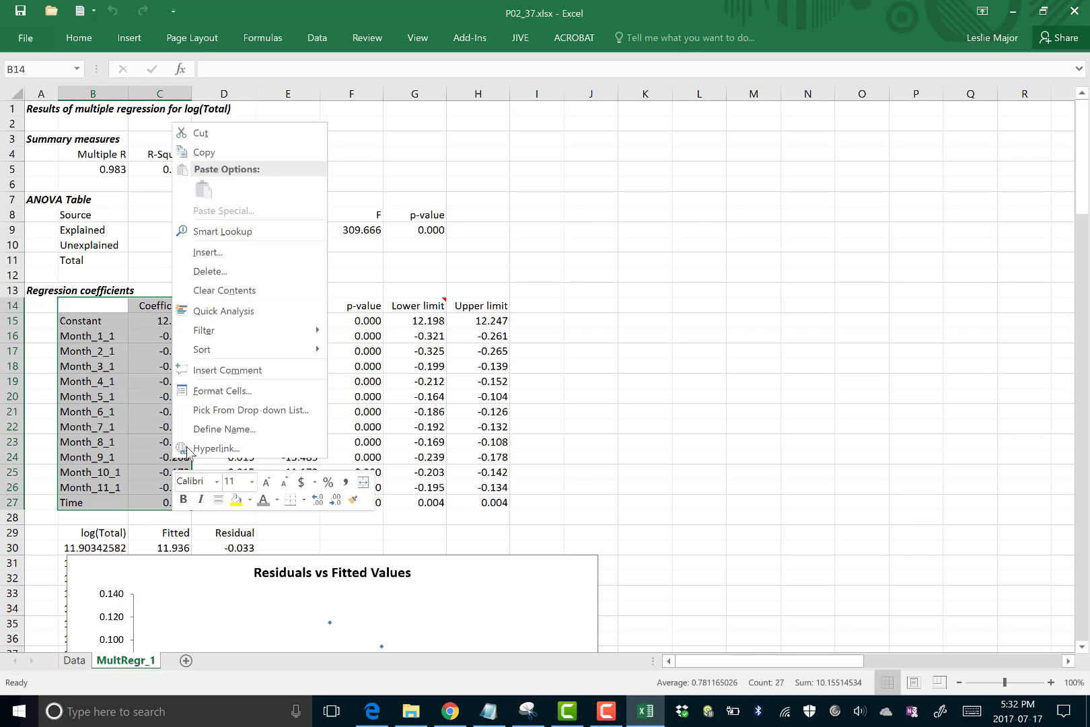
click(232, 155)
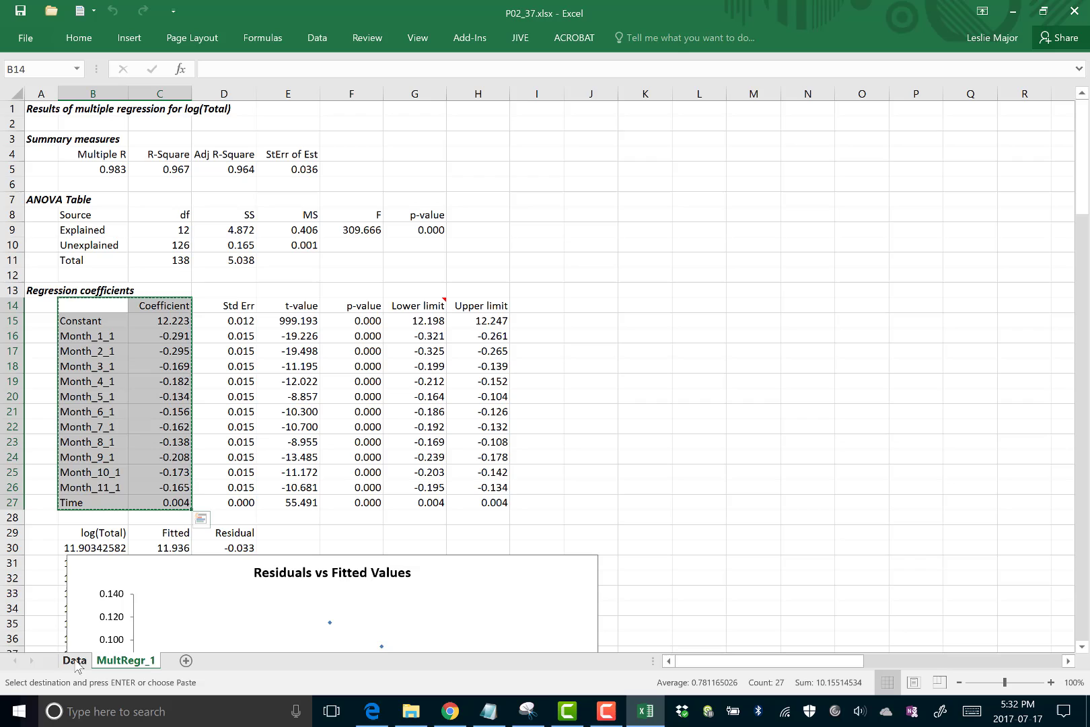
Paste the copied coefficient table into cell X3 of the Data sheet.
drag(74, 306, 160, 505)
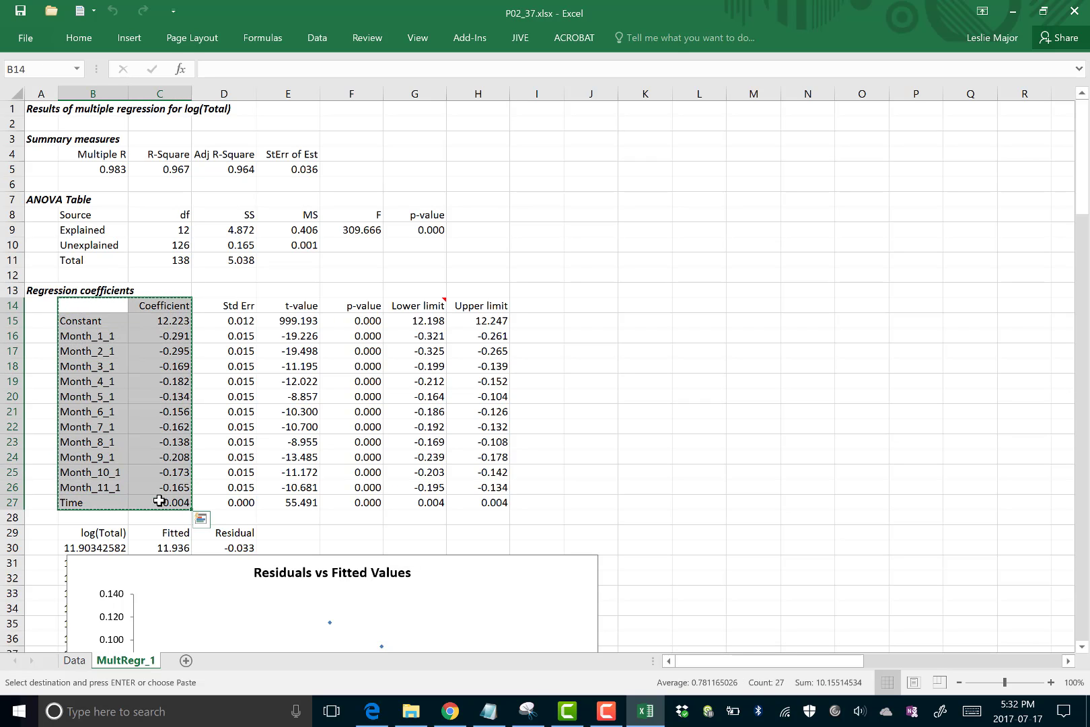
click(74, 661)
scroll(731, 313, up, 7)
scroll(710, 299, up, 20)
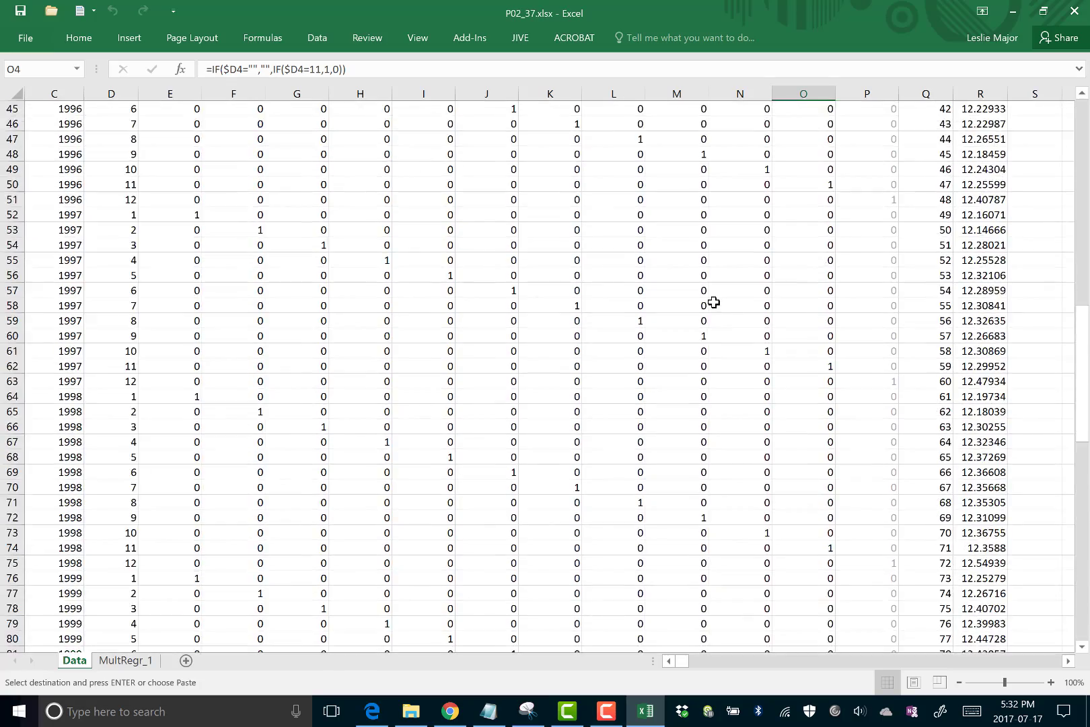
scroll(843, 286, down, 1)
click(843, 286)
scroll(843, 286, up, 1)
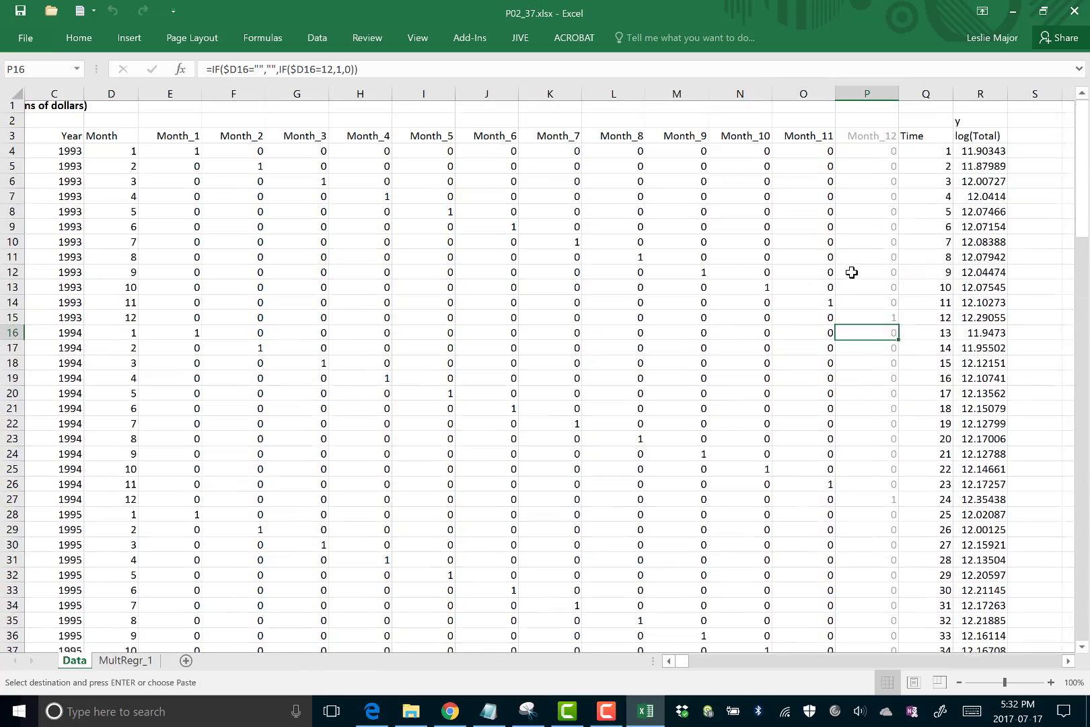
click(1034, 138)
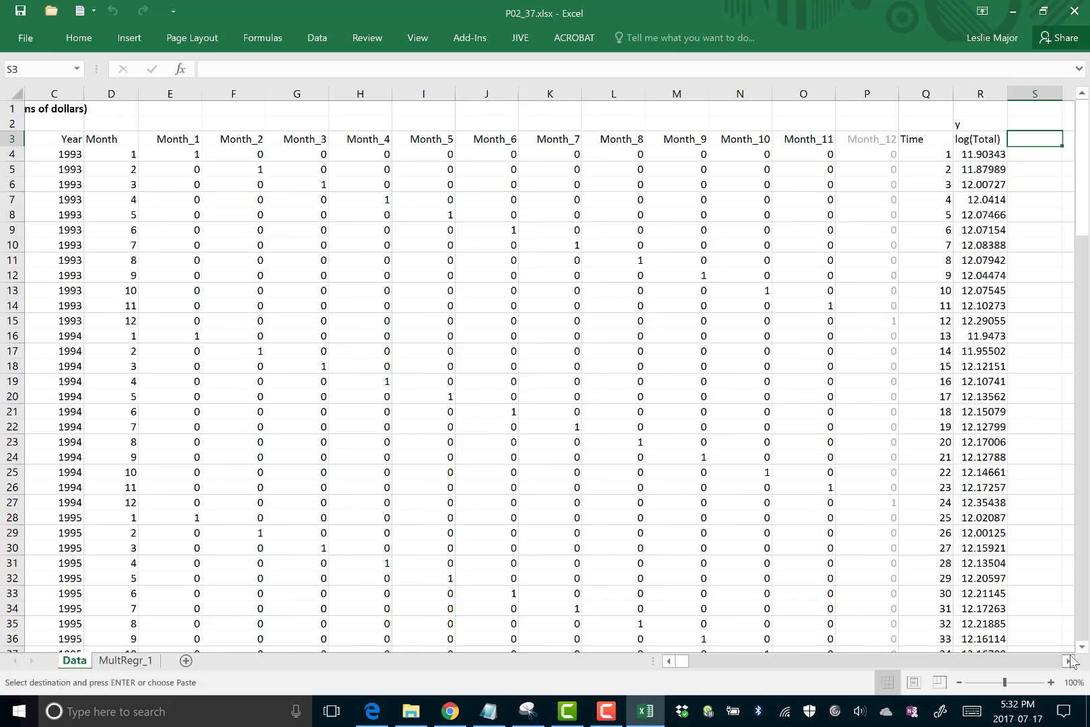
drag(1070, 660, 1069, 660)
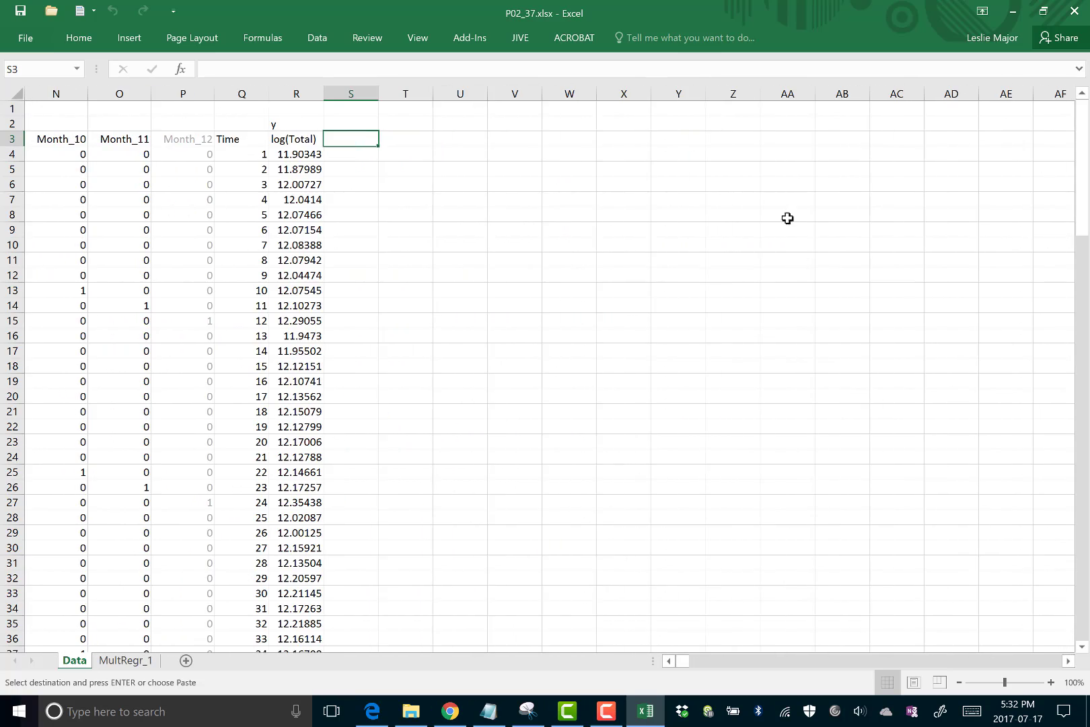
click(635, 135)
right_click(636, 135)
click(693, 220)
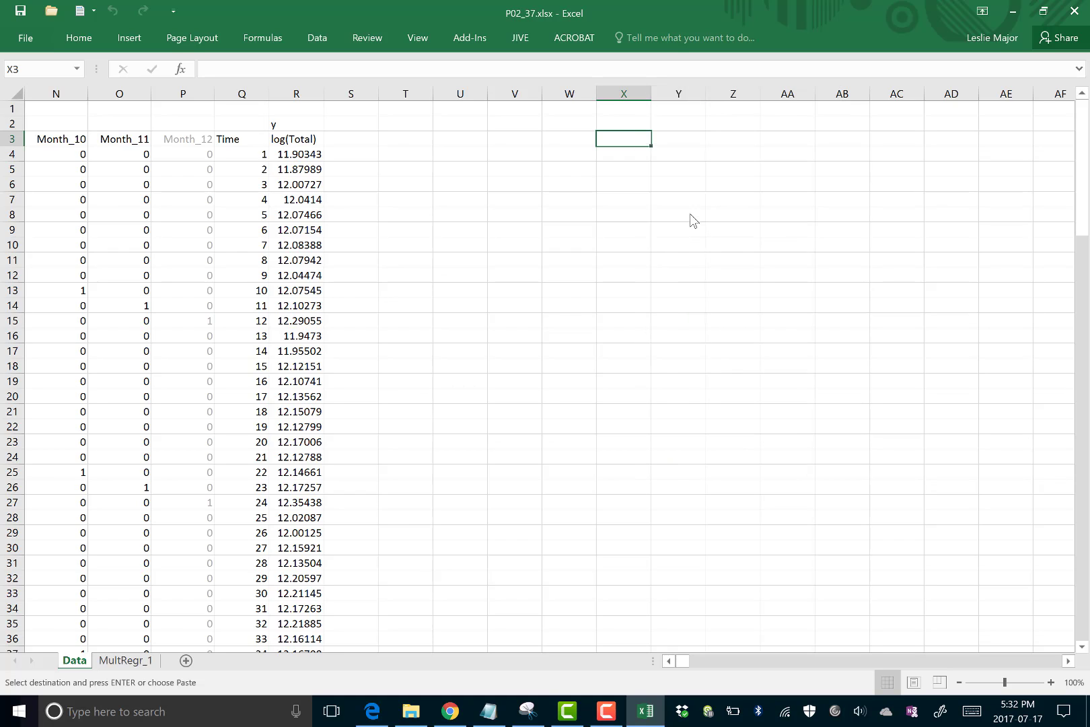
click(732, 199)
Copy the eleven month coefficients in Y5:Y15.
click(678, 140)
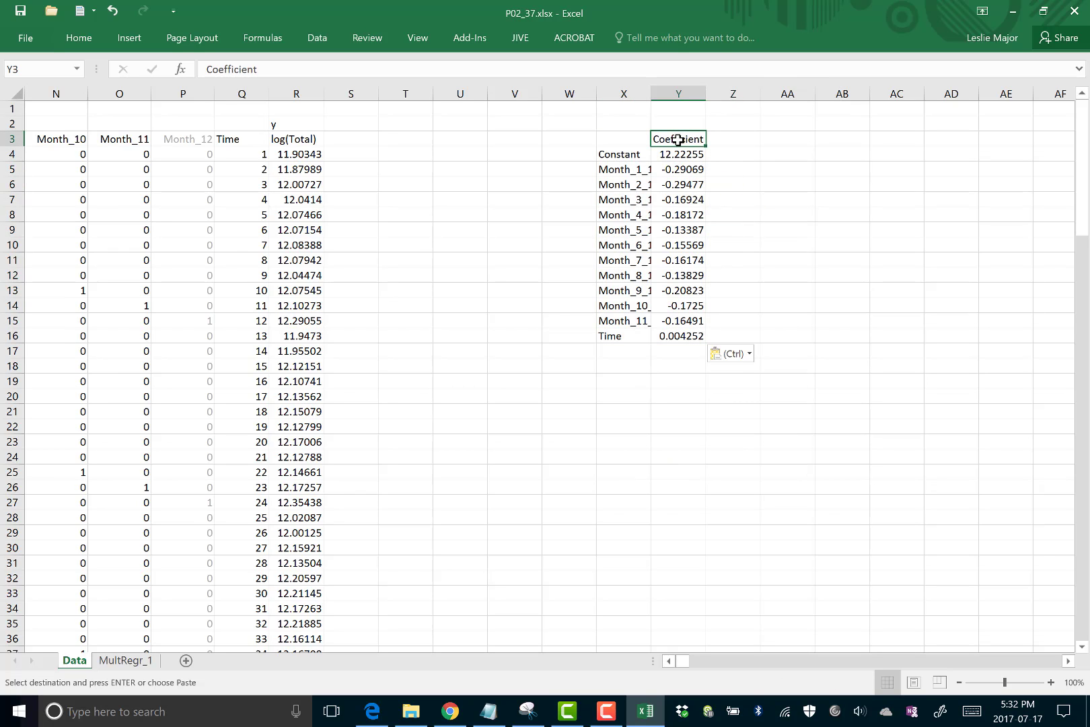
click(746, 182)
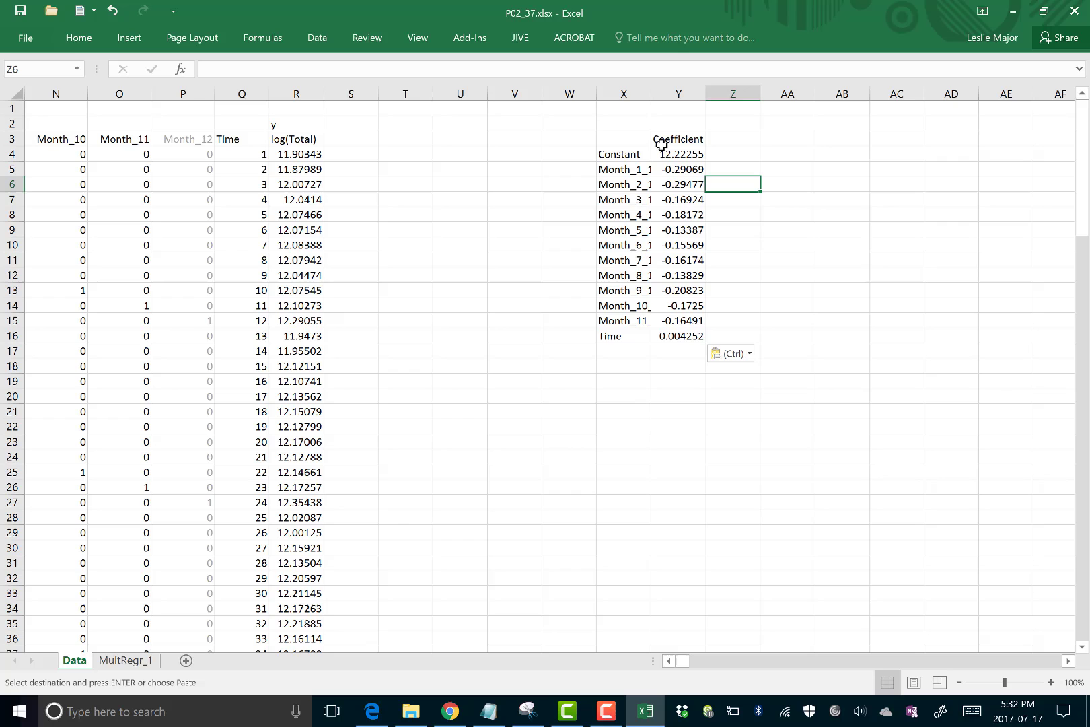
click(754, 228)
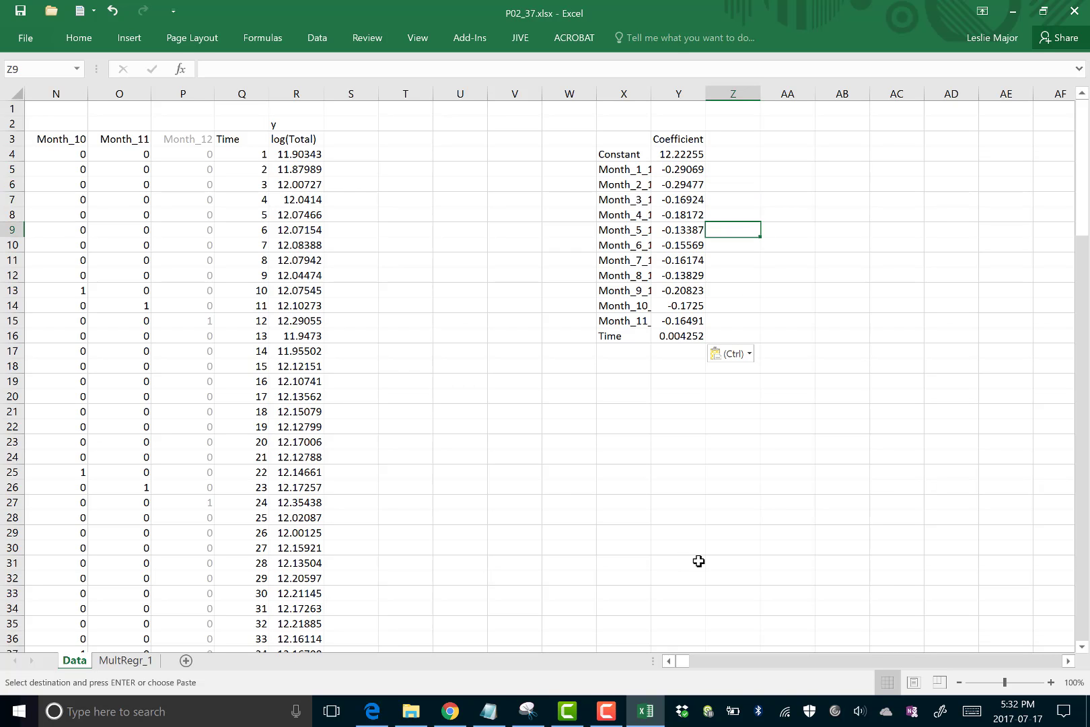
click(669, 661)
click(668, 661)
click(669, 661)
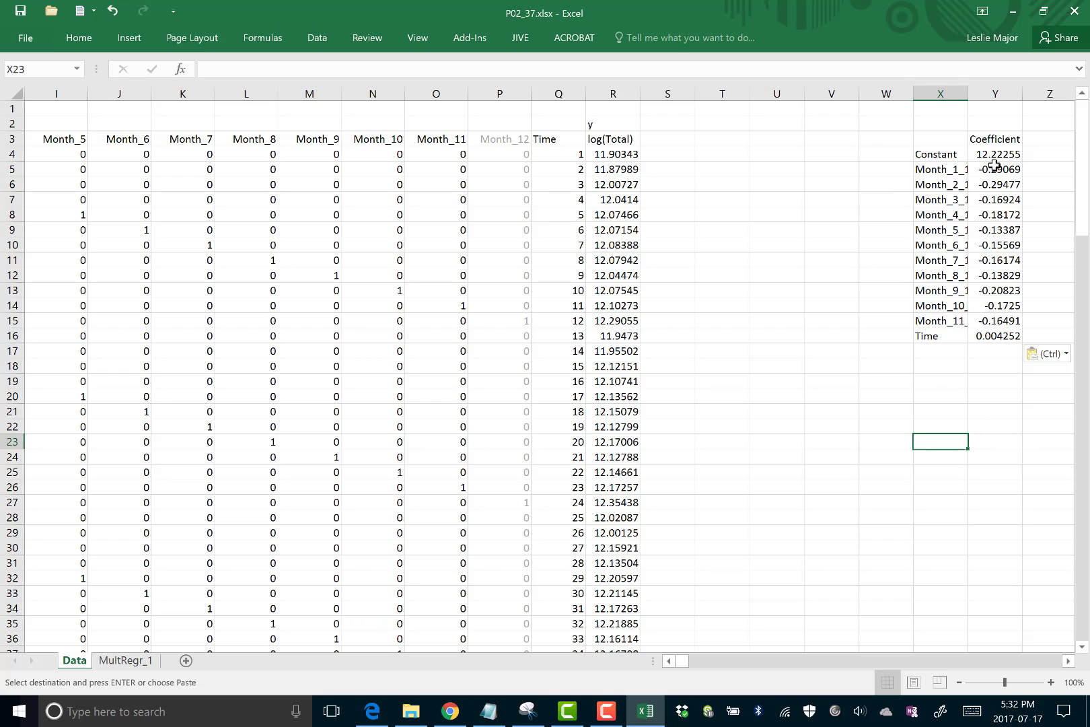
drag(994, 170, 983, 320)
key(ctrl+c)
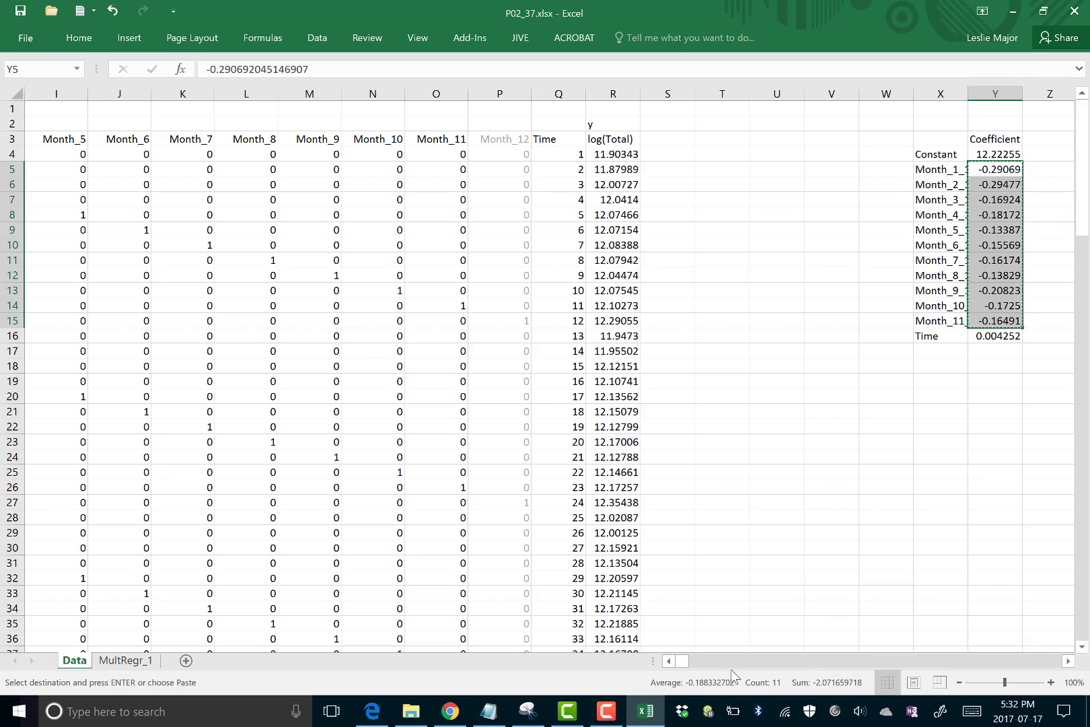
click(669, 661)
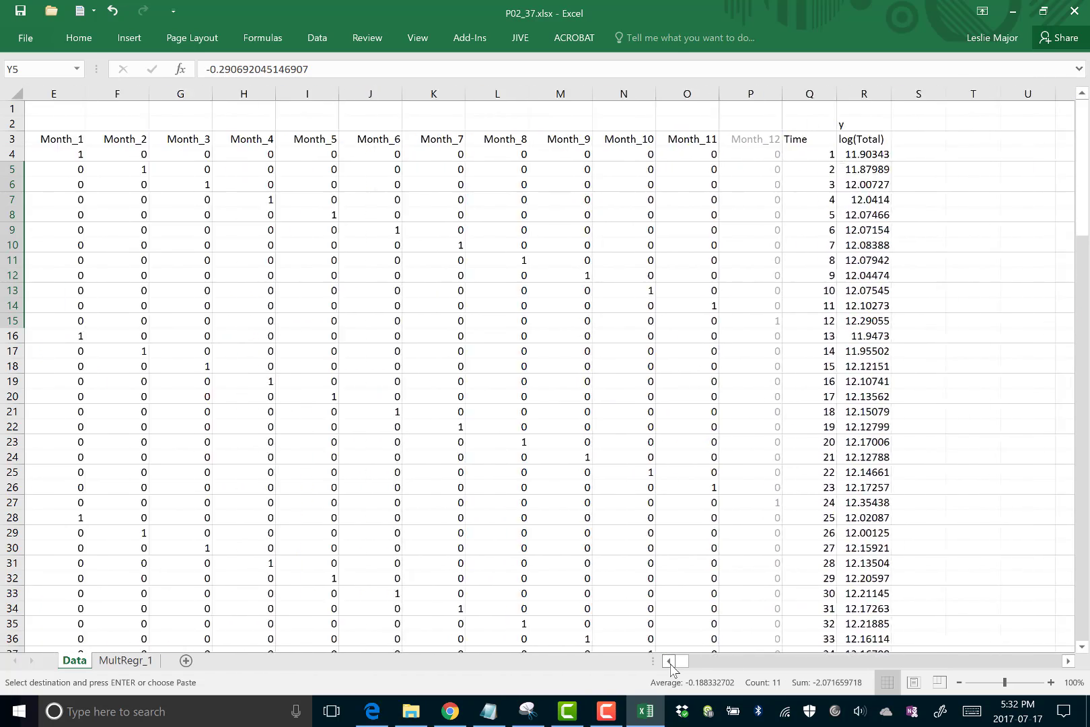
Paste the Month coefficients transposed across row 2 starting at E2.
click(670, 661)
click(155, 124)
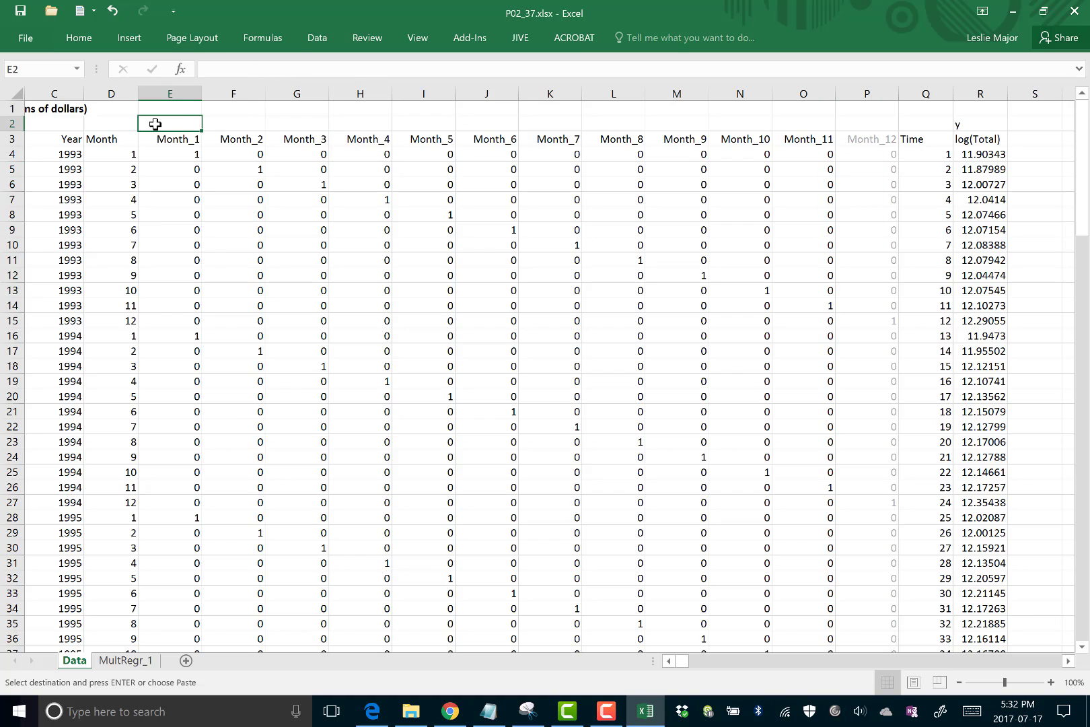
right_click(155, 124)
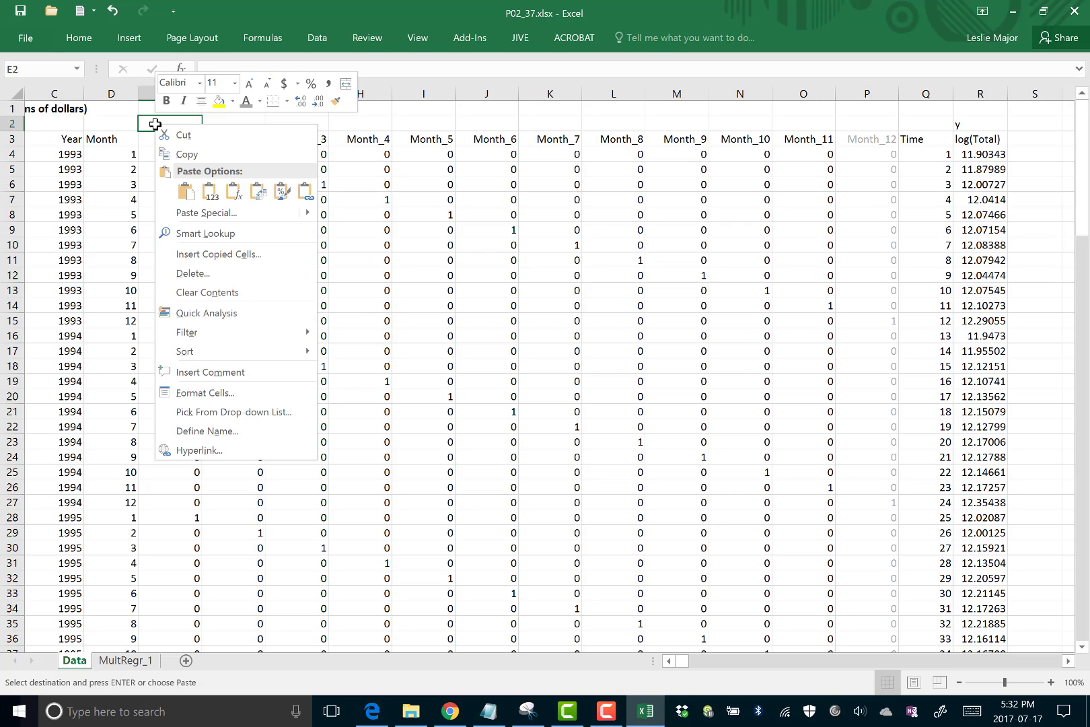
click(263, 200)
click(407, 200)
Label D2 'coefficients' and enter 0 in P2 above Month_12.
click(115, 123)
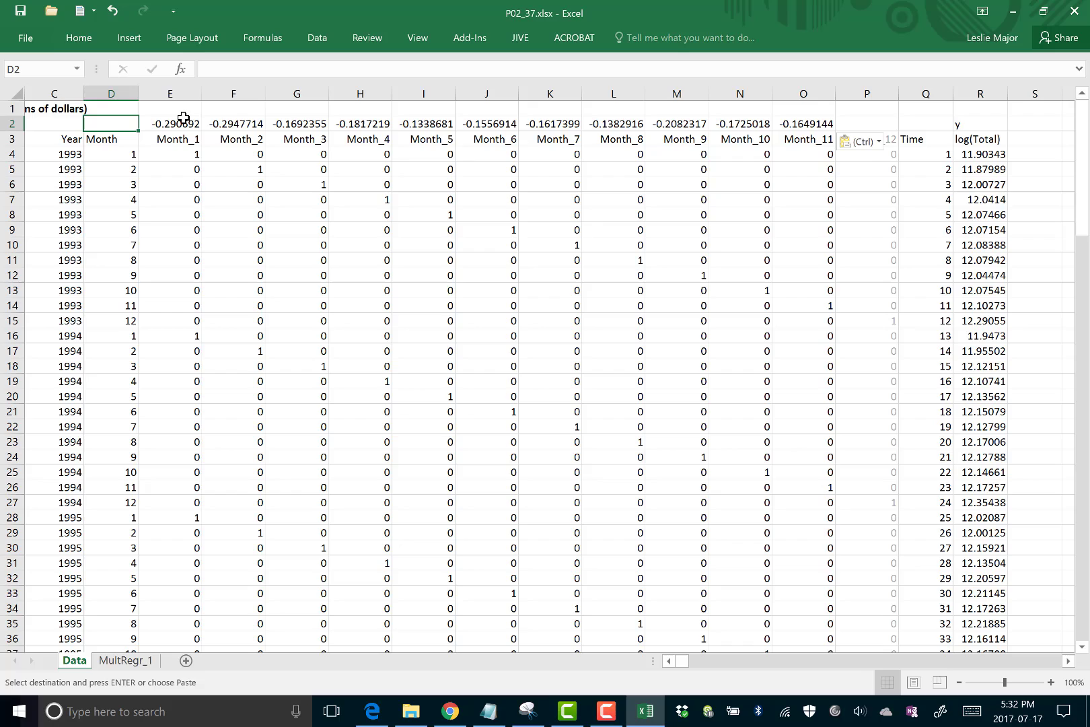
text(co)
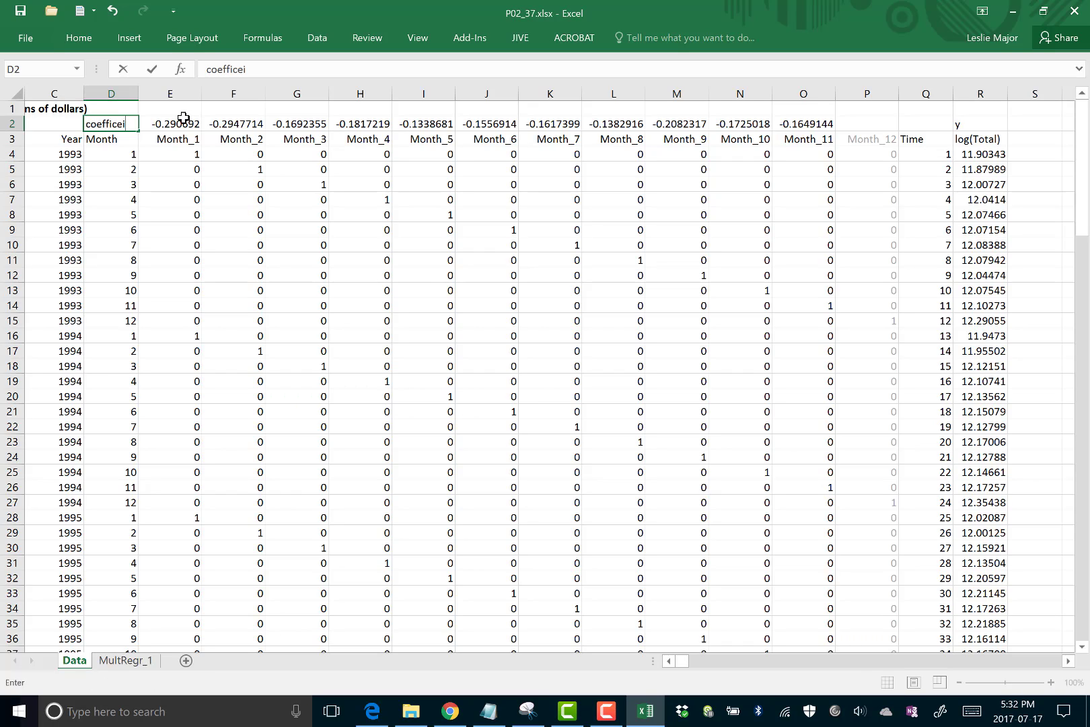
text(efficietn)
key(Return)
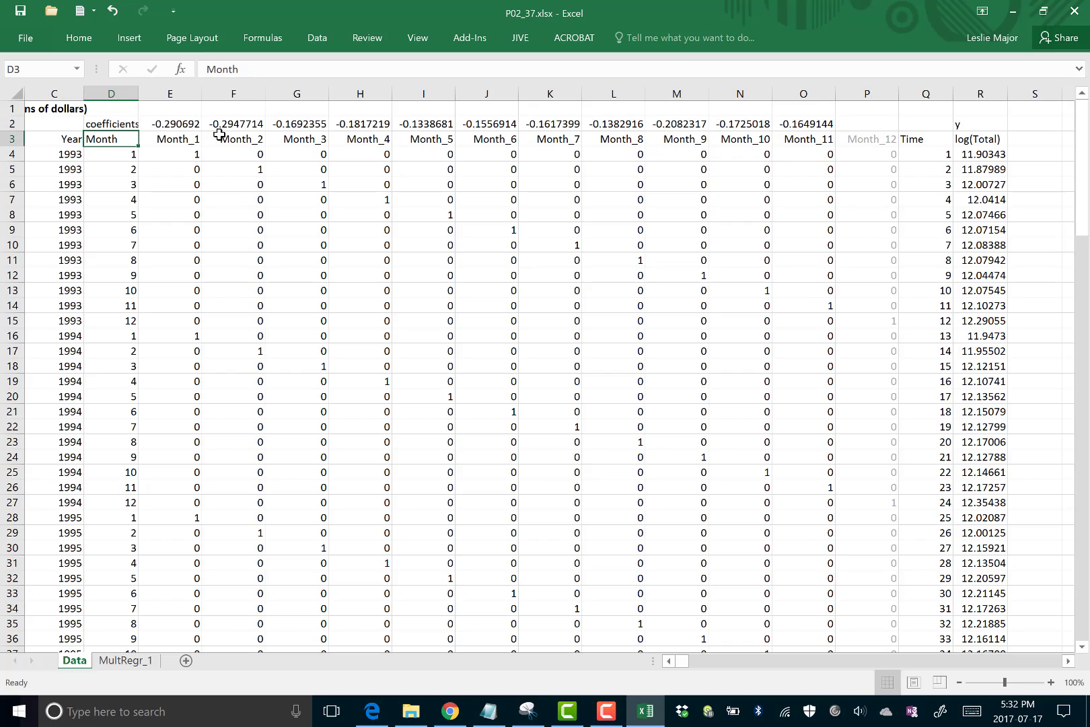
click(219, 136)
click(885, 128)
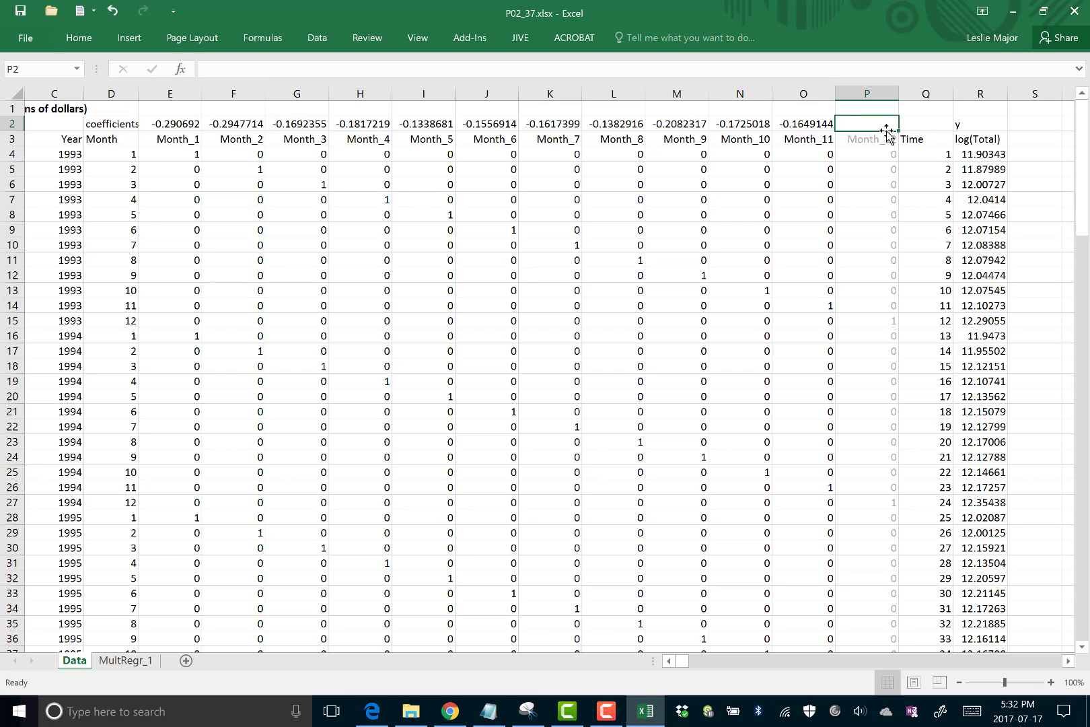
text(0)
click(907, 126)
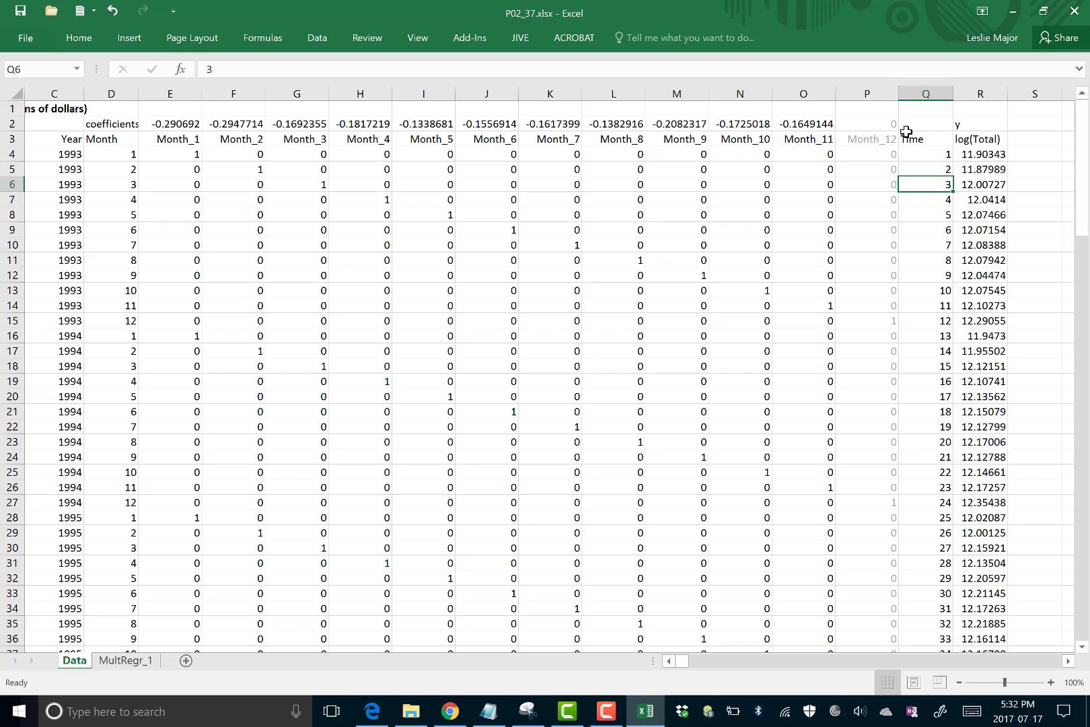
Copy the Time coefficient 0.004252 from Y16 into Q2.
click(1067, 662)
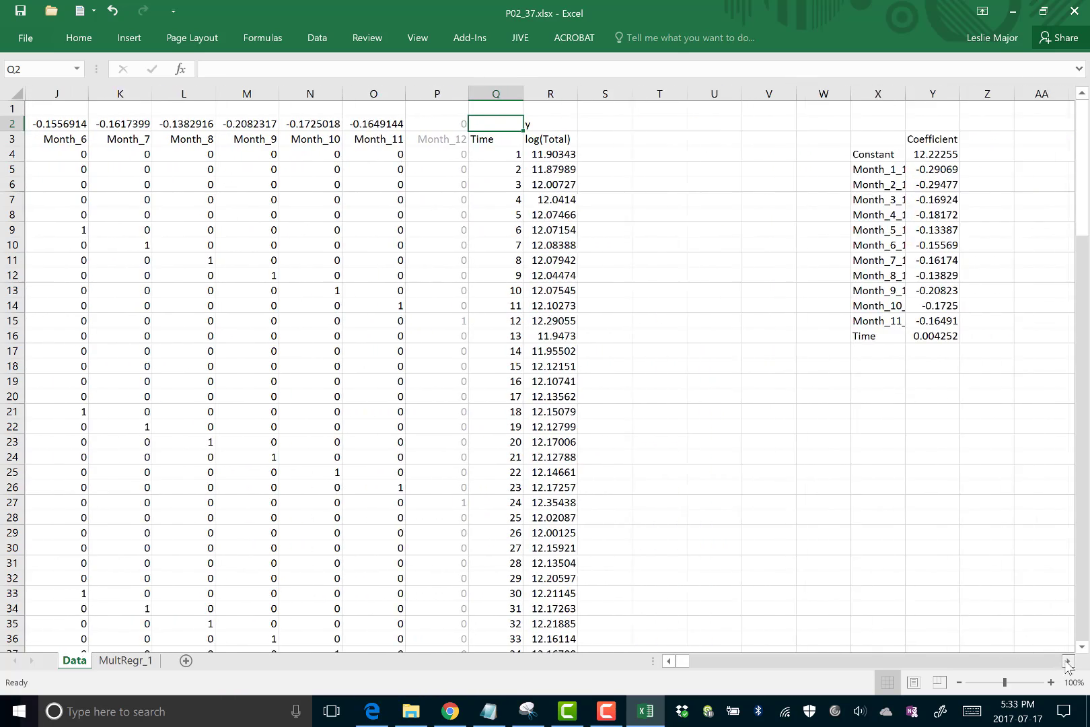
click(882, 338)
key(ctrl+c)
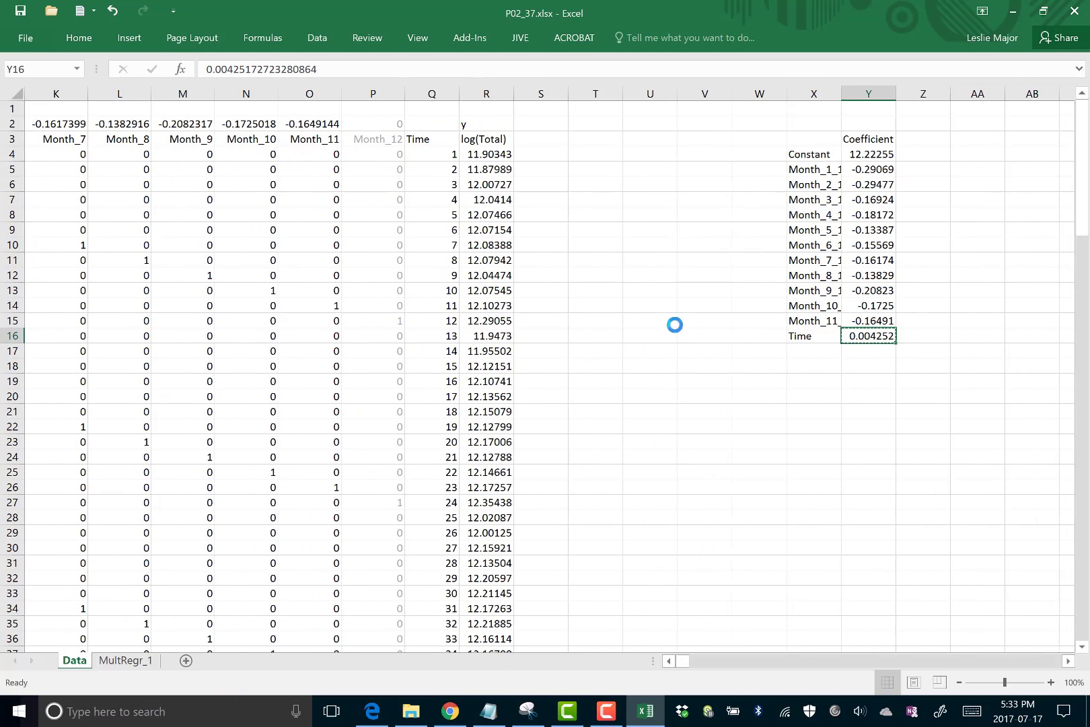
click(432, 124)
right_click(432, 126)
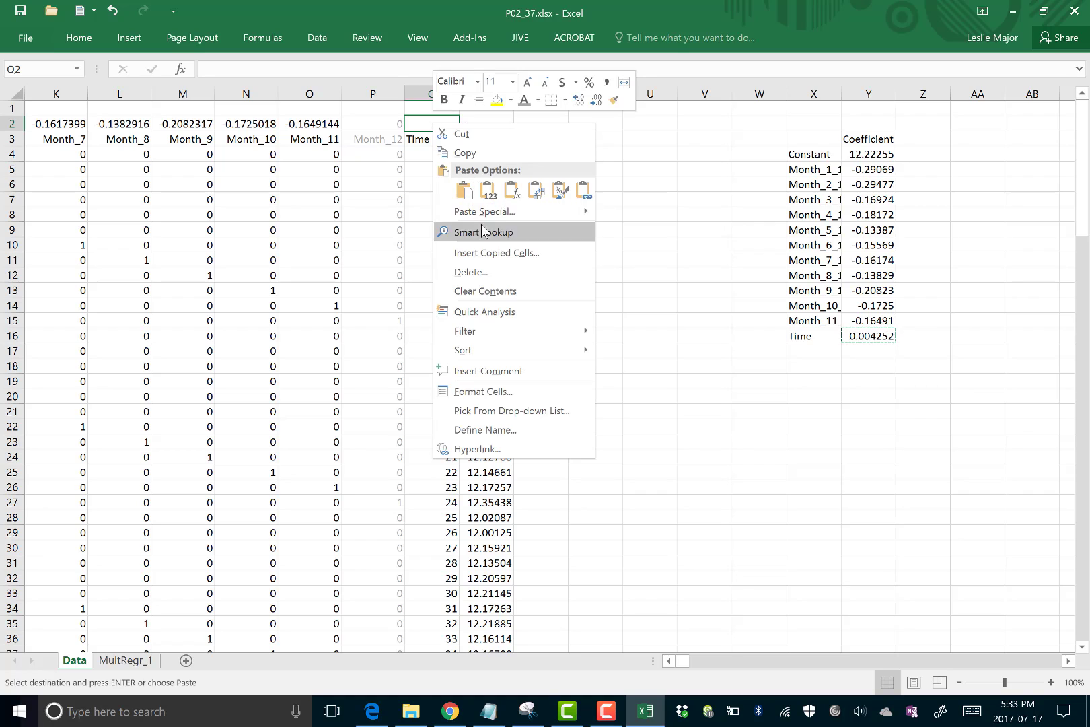
click(490, 191)
click(589, 183)
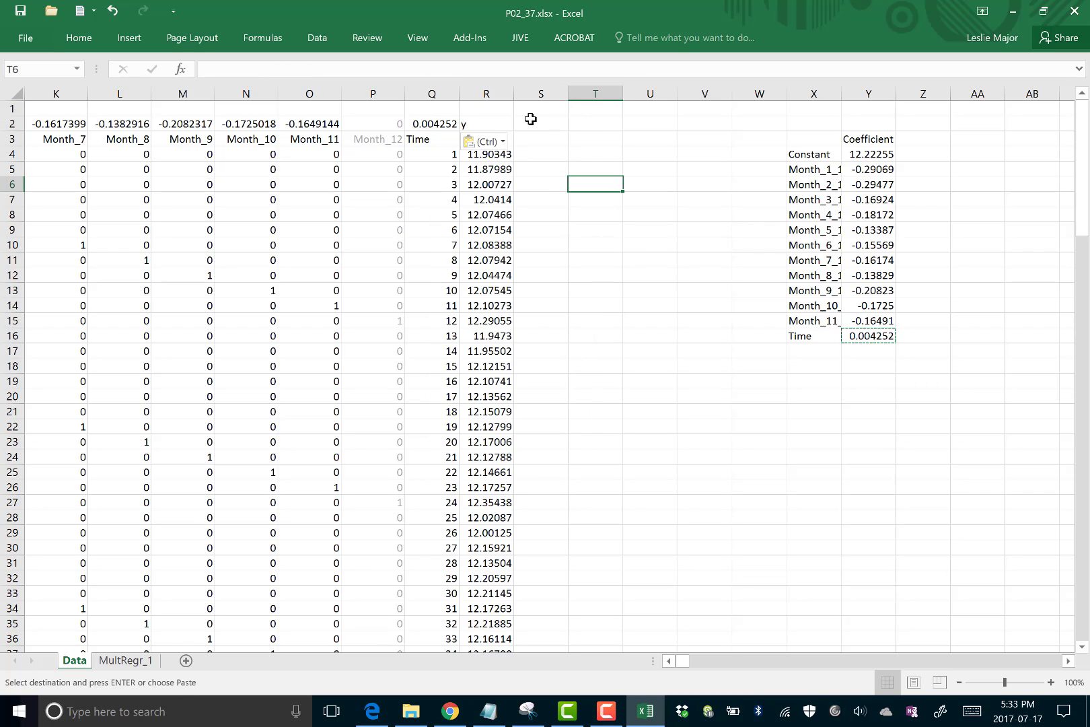
click(535, 122)
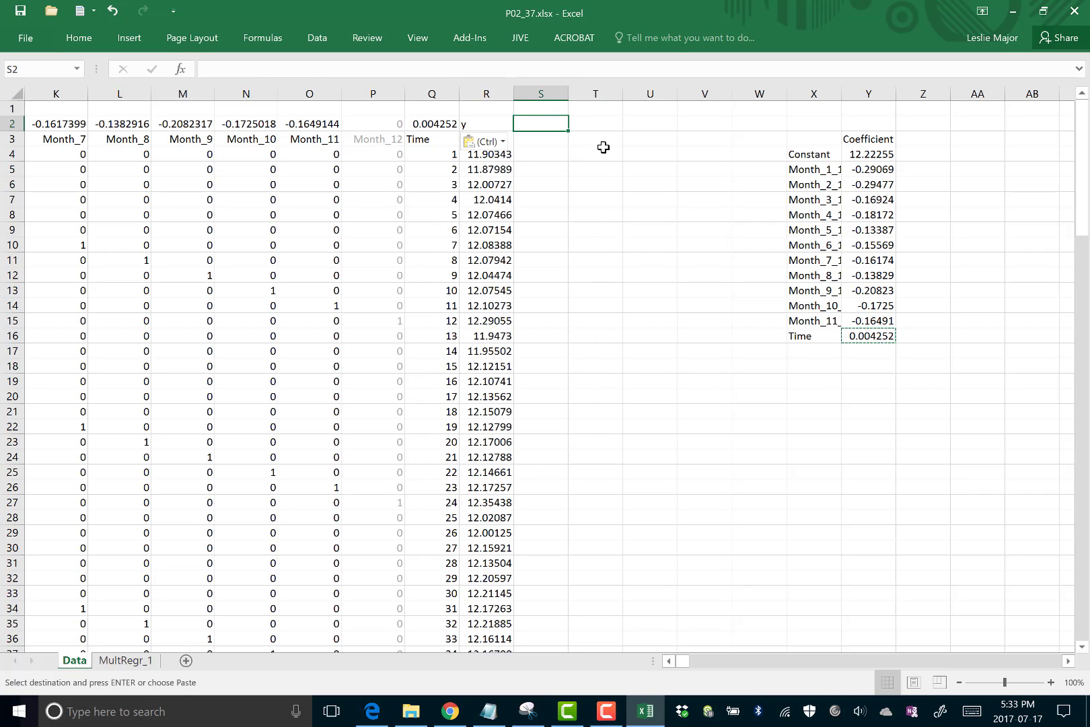
Head column S with 'Forecasts' in S3.
click(554, 142)
text(Forec)
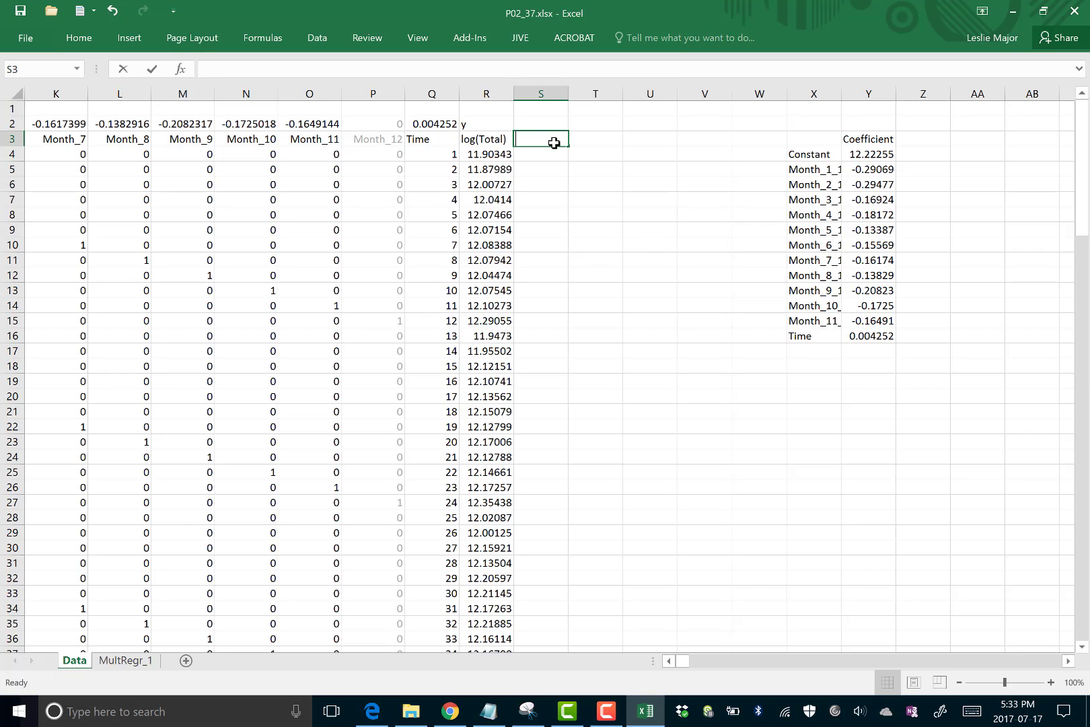
text(ast)
key(Return)
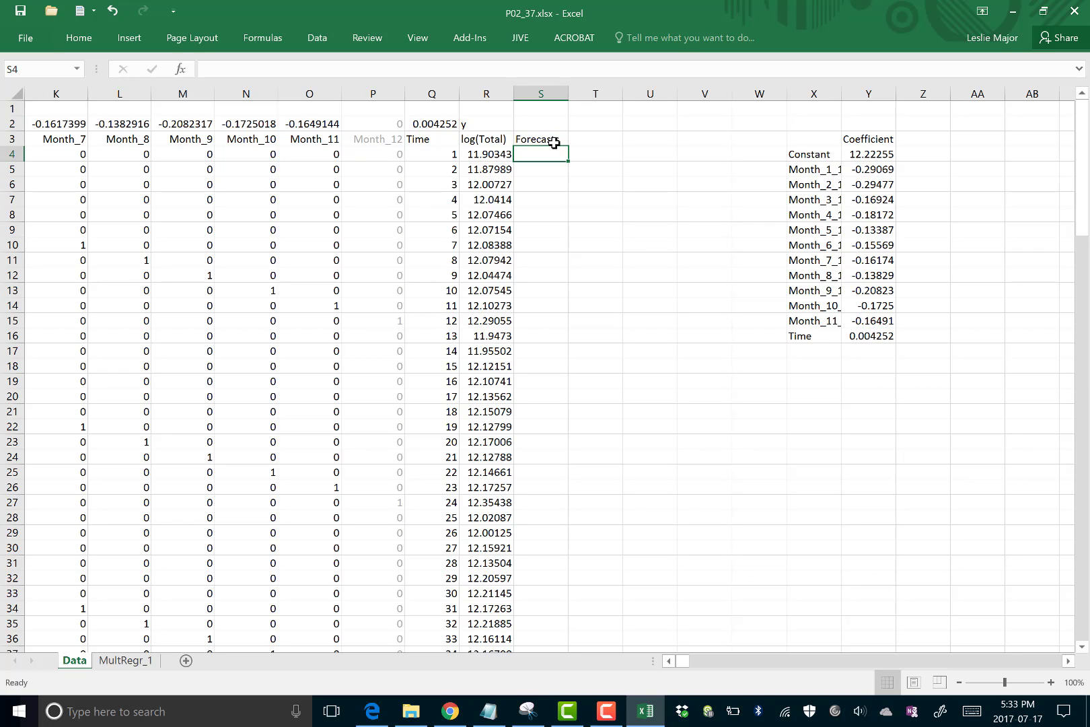
Start S4's formula as =EXP(Y$4+SUMPRODUCT( using the anchored Constant coefficient.
text(=exp()
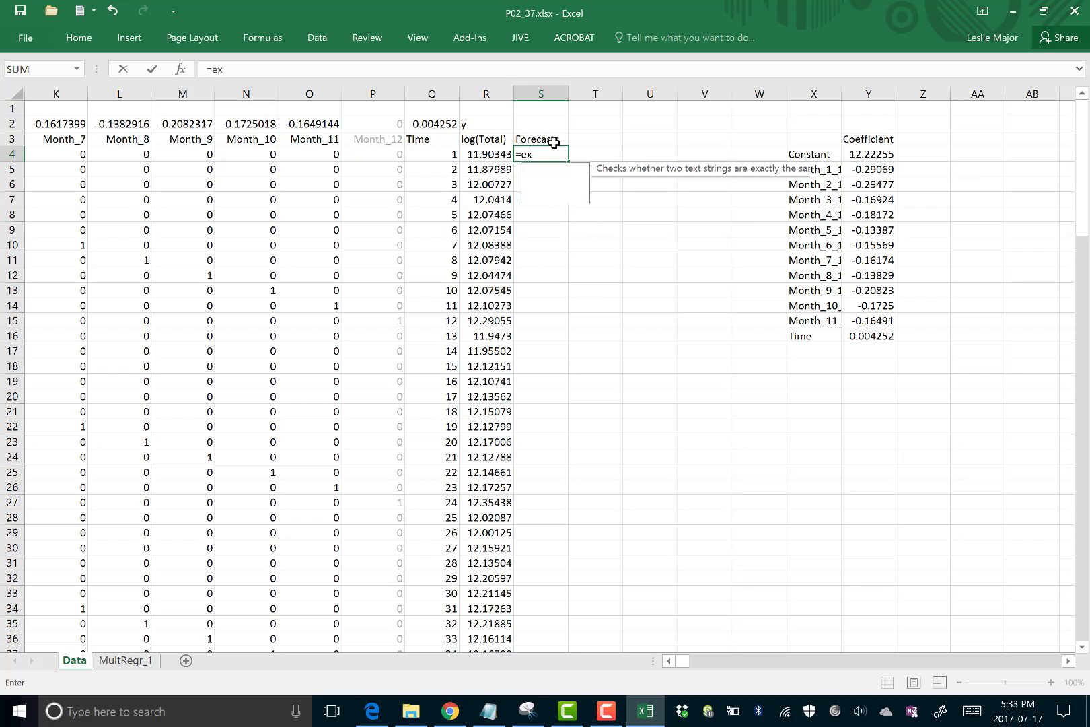
click(874, 154)
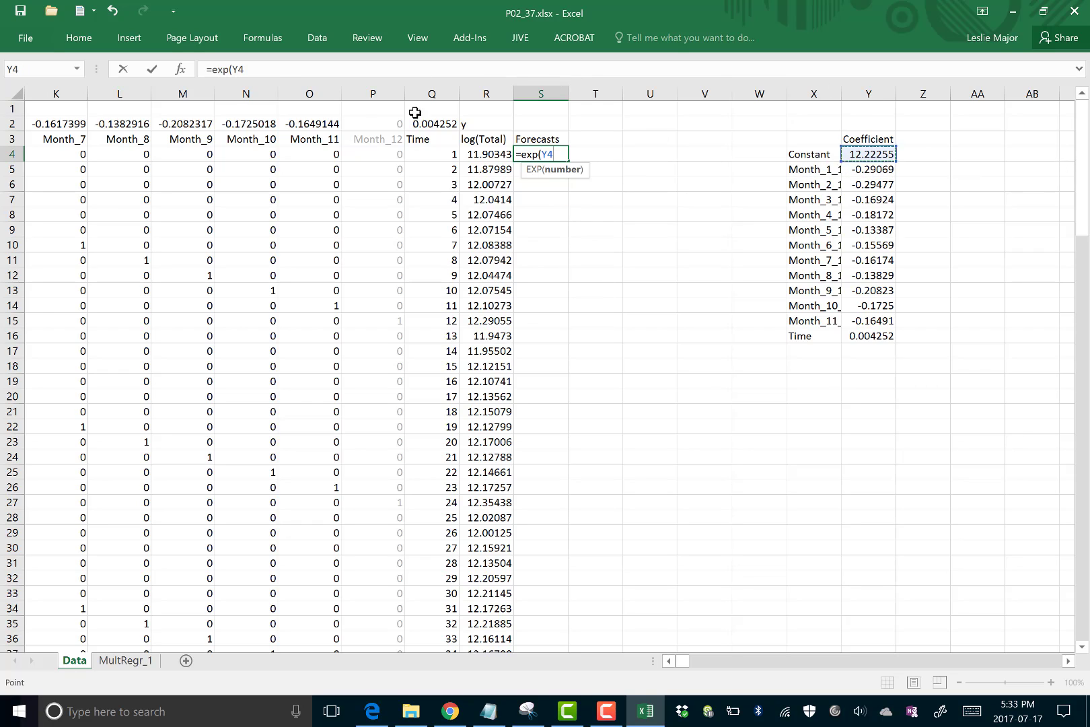
click(242, 71)
text($)
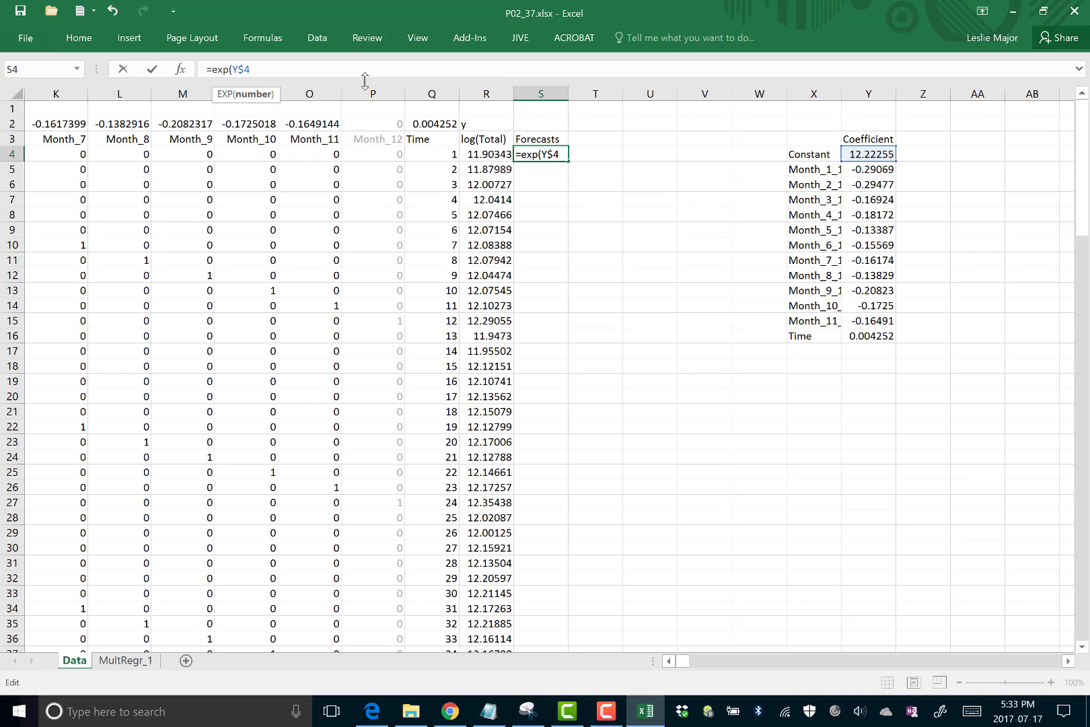
click(562, 157)
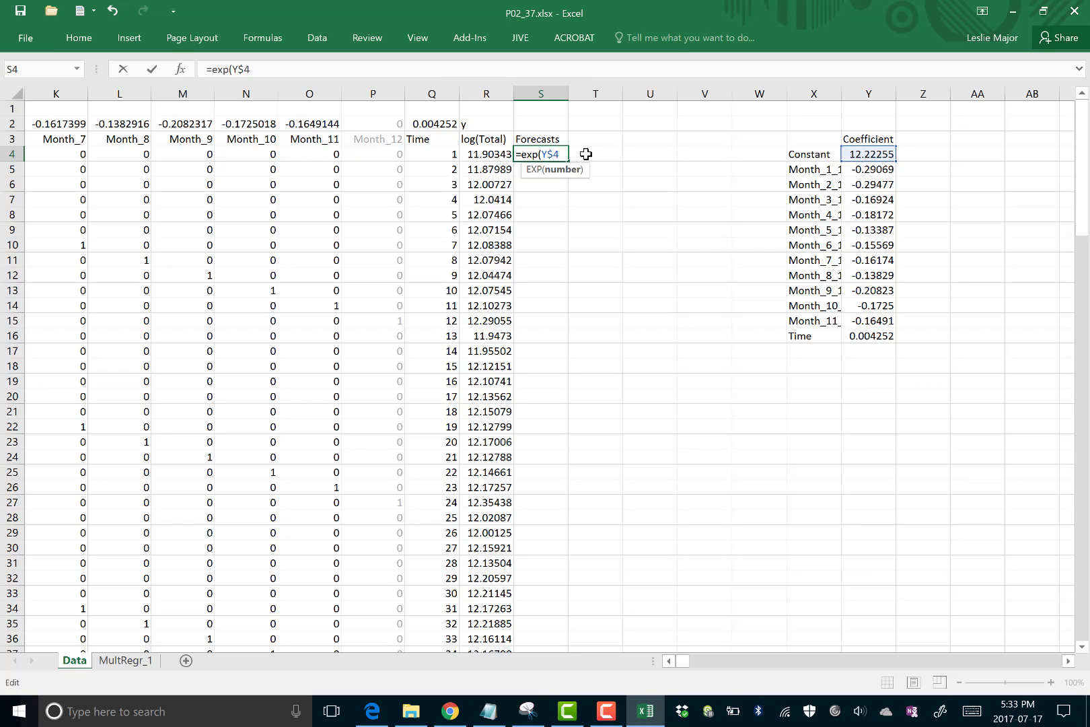
text(+sumpro)
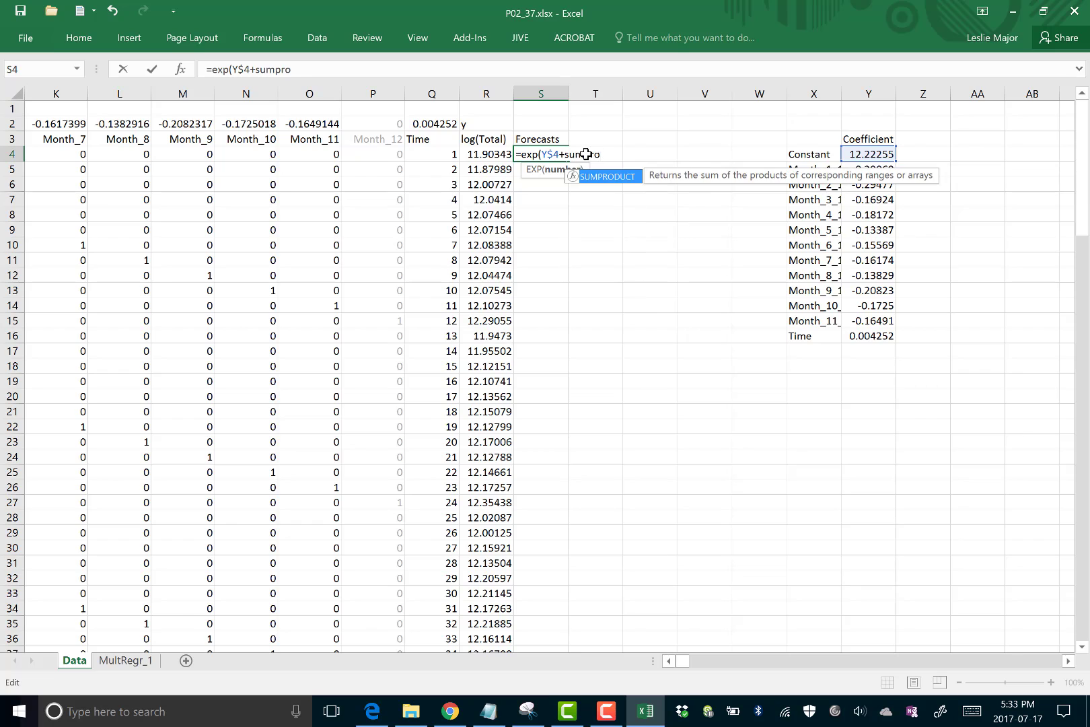
text(duct()
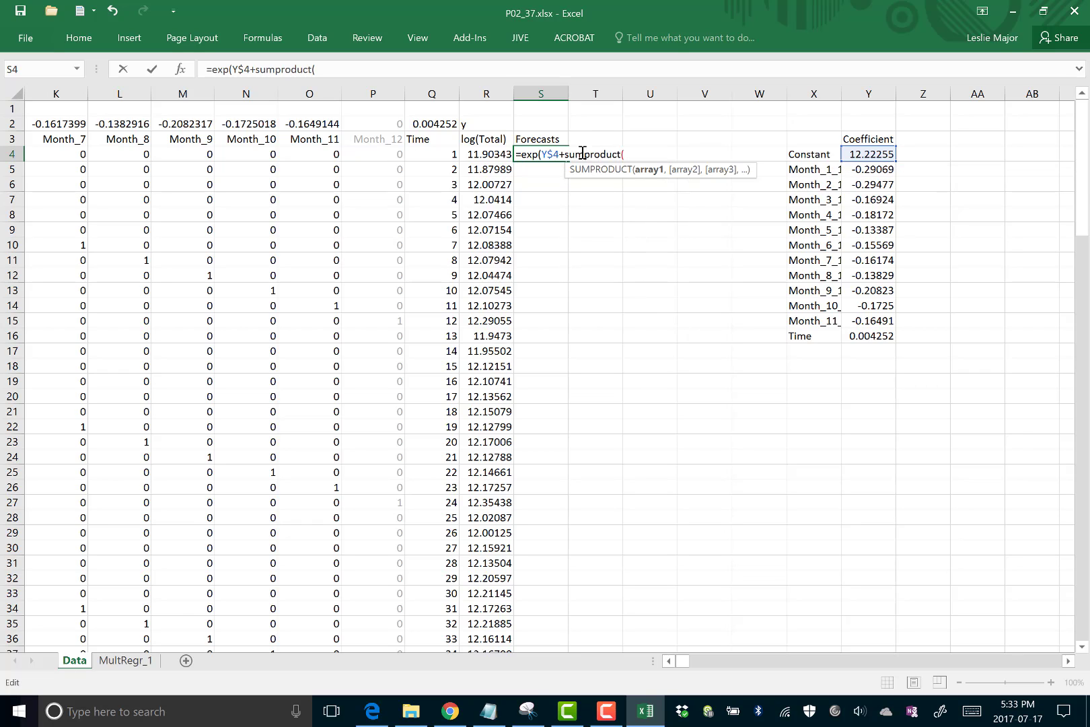
Complete SUMPRODUCT with coefficient range E$2:Q$2 and a row 4 reference, then commit the formula.
click(667, 662)
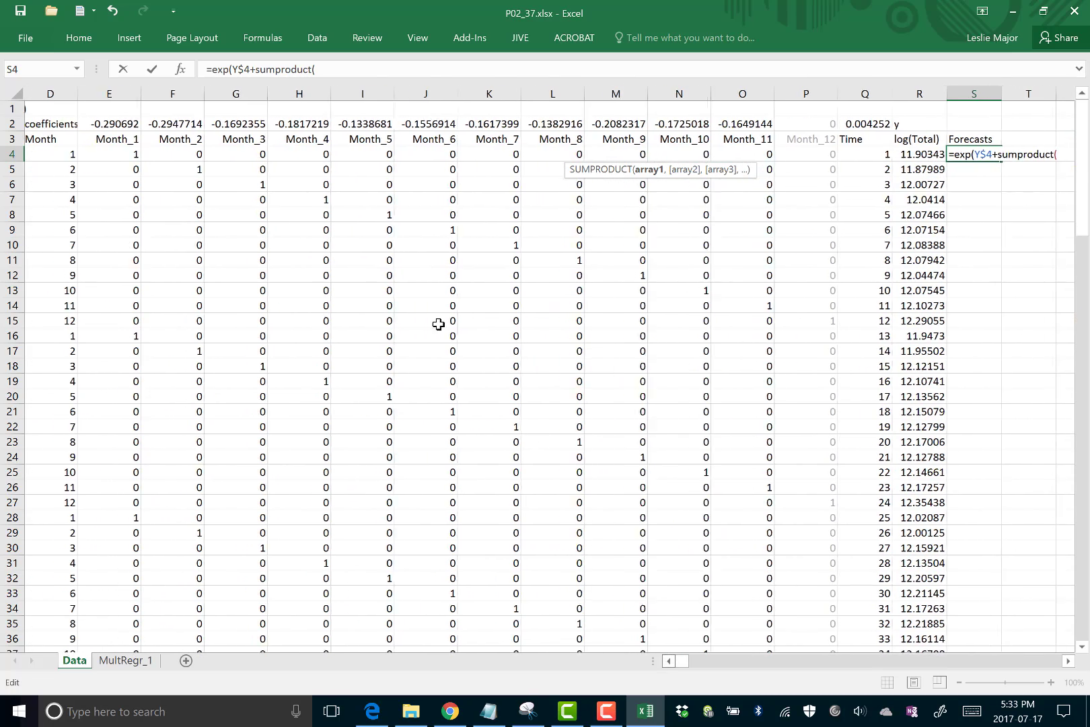
drag(119, 130, 866, 118)
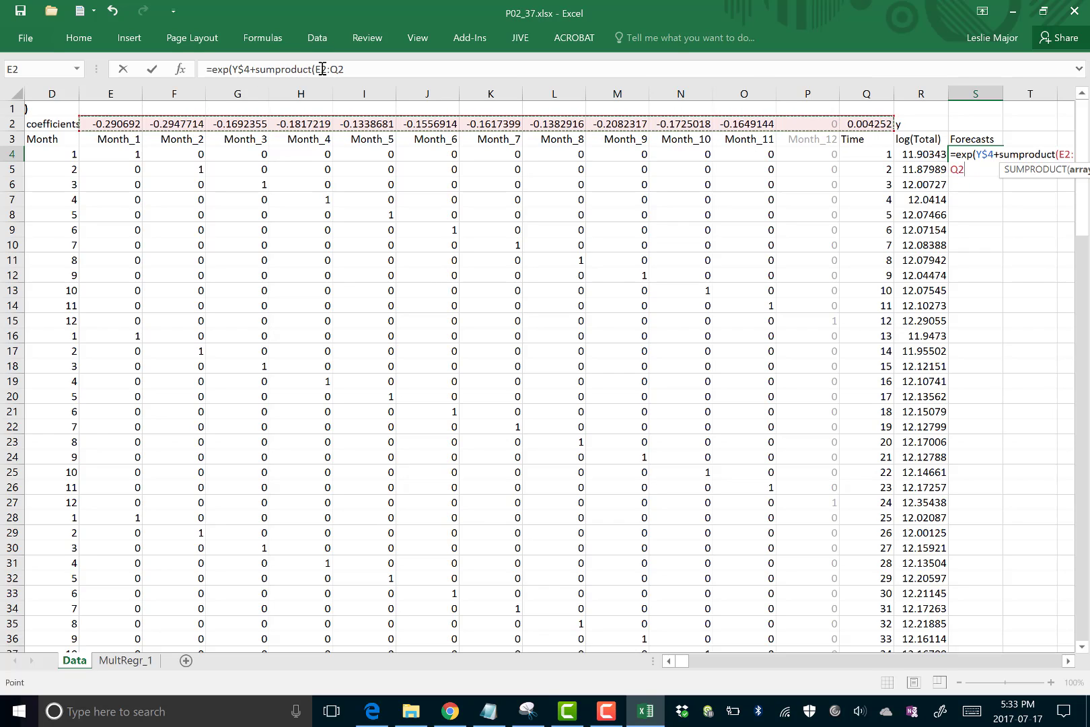
click(346, 70)
click(323, 70)
text($)
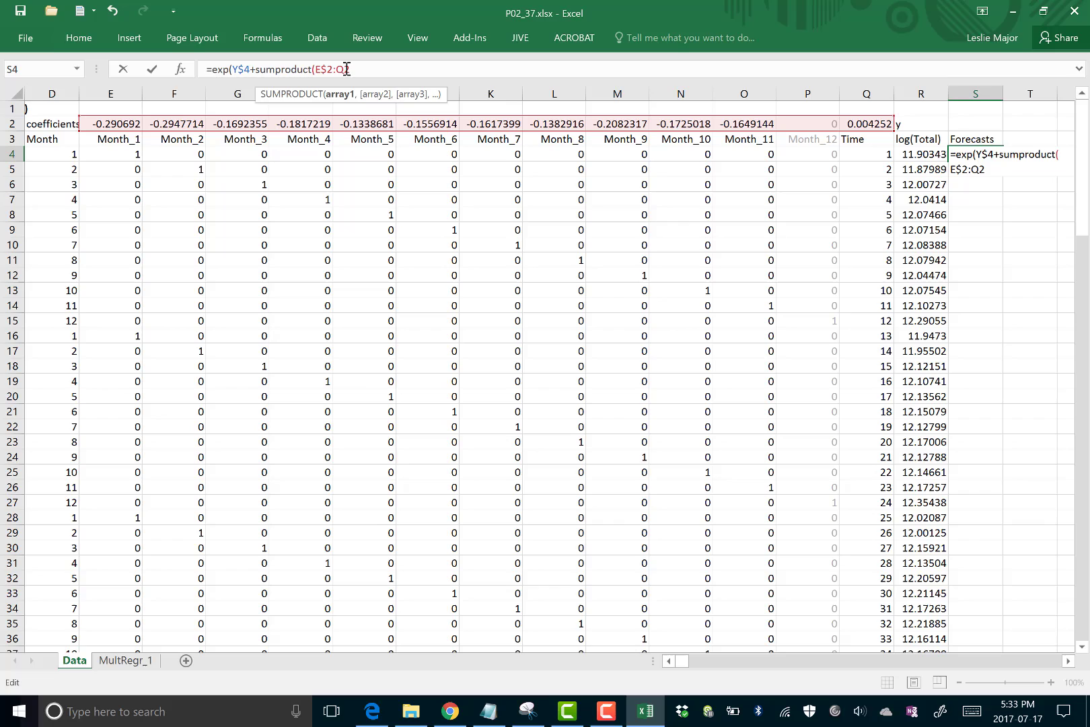
click(346, 70)
text($2,)
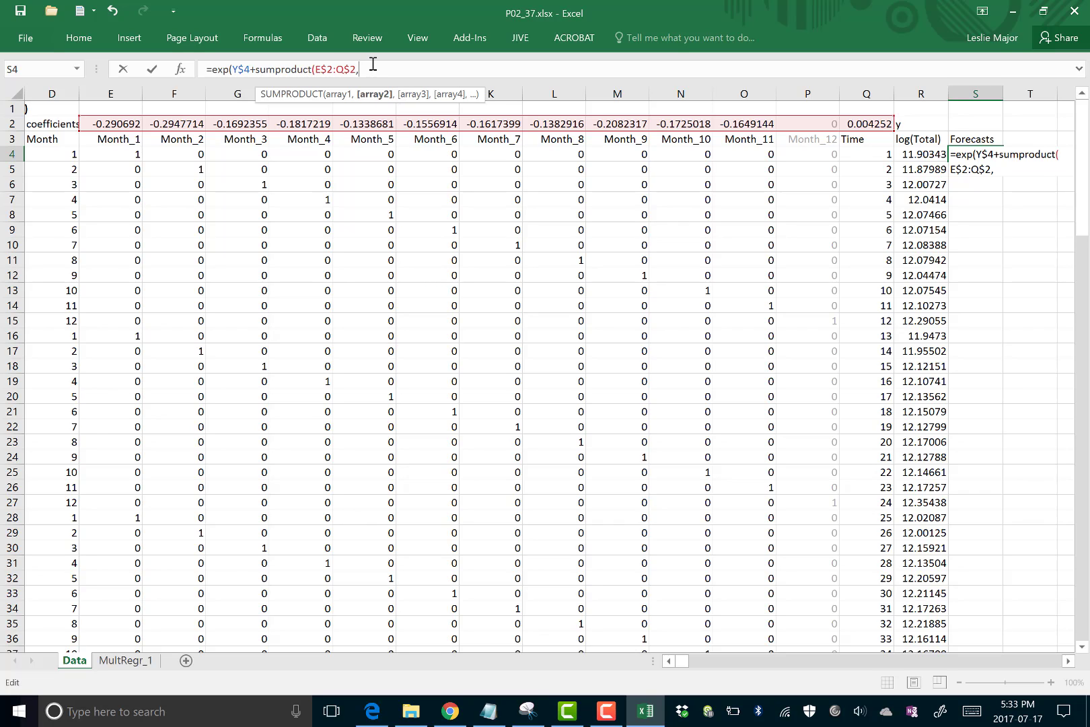
drag(113, 150, 869, 153)
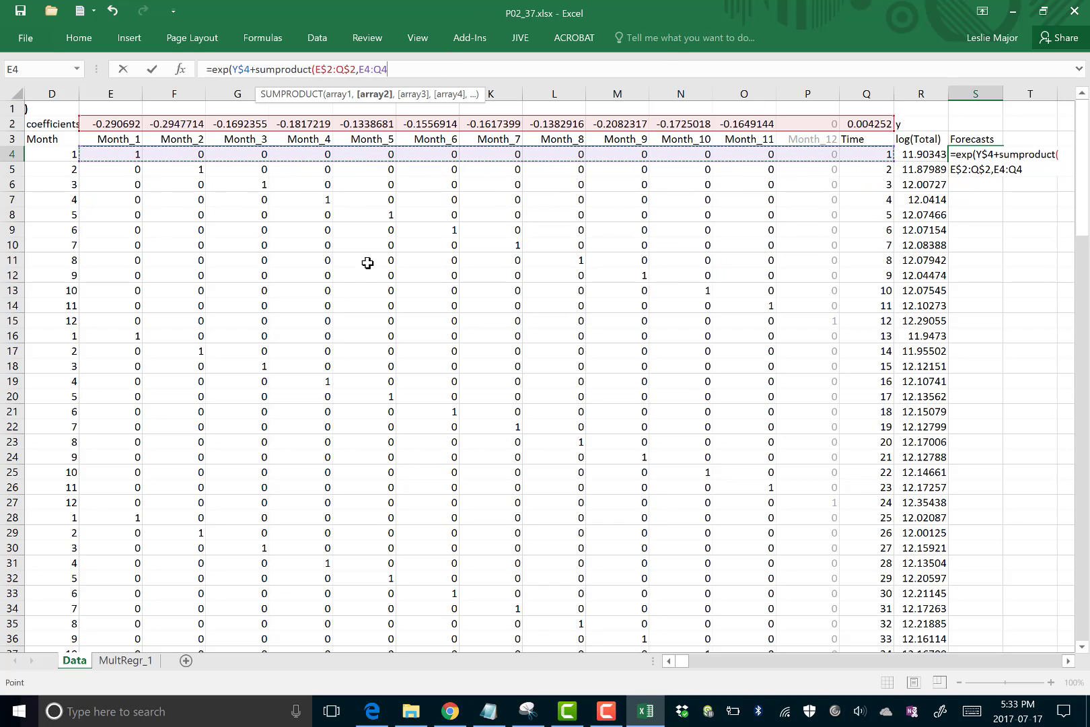
click(563, 154)
text())
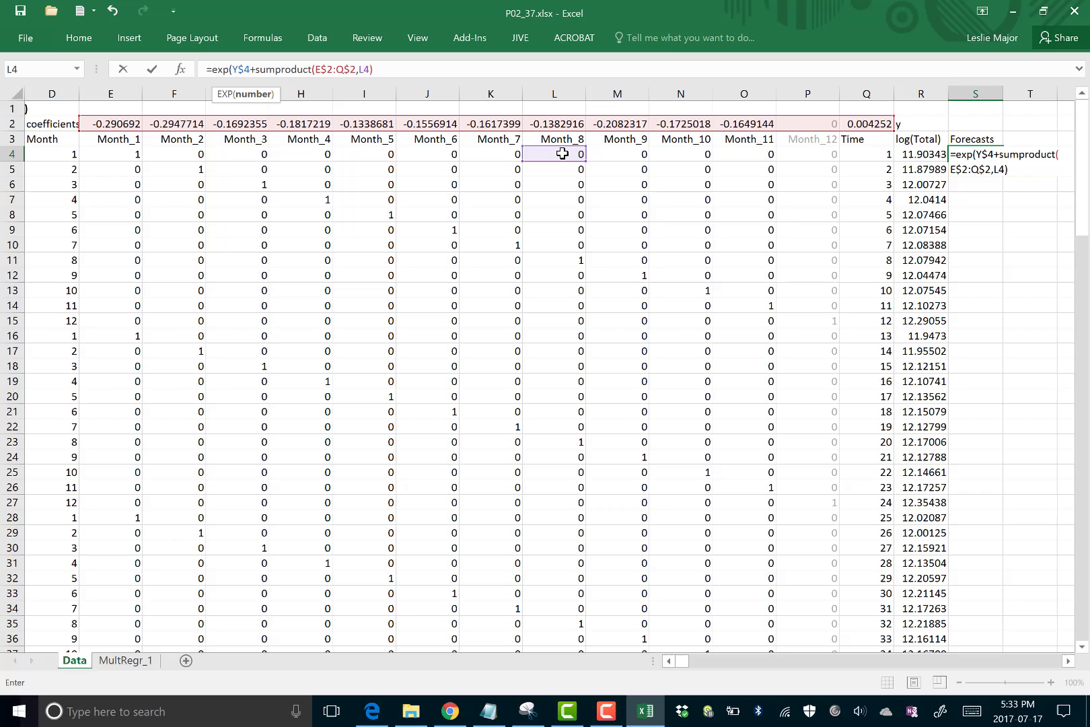
text())
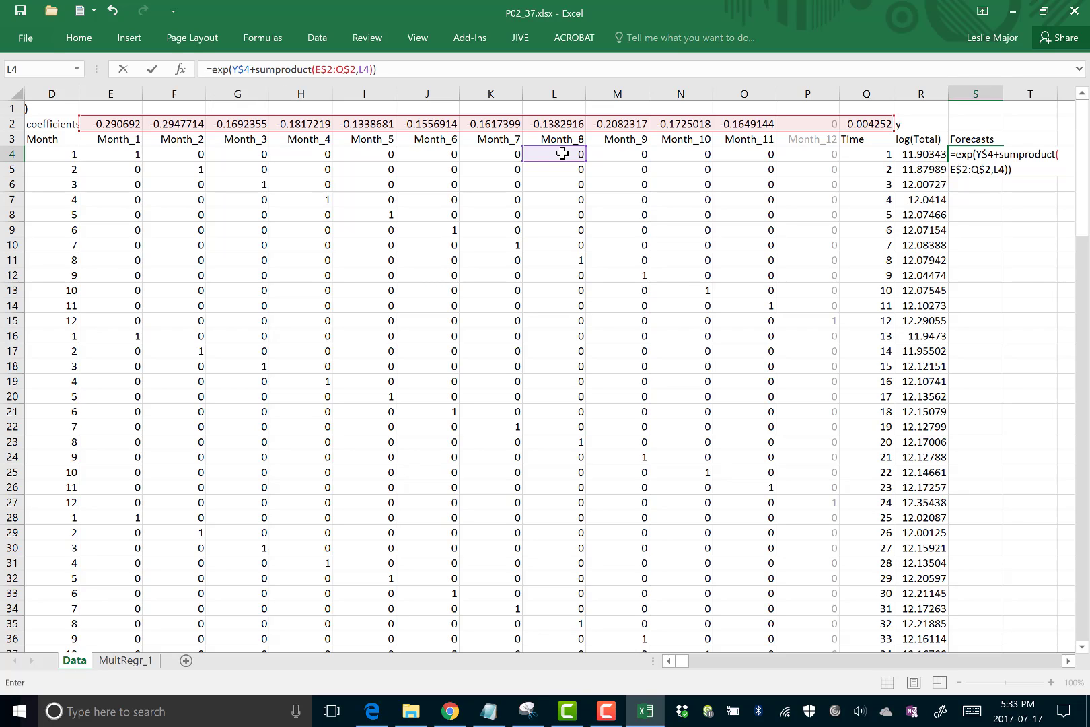
key(Return)
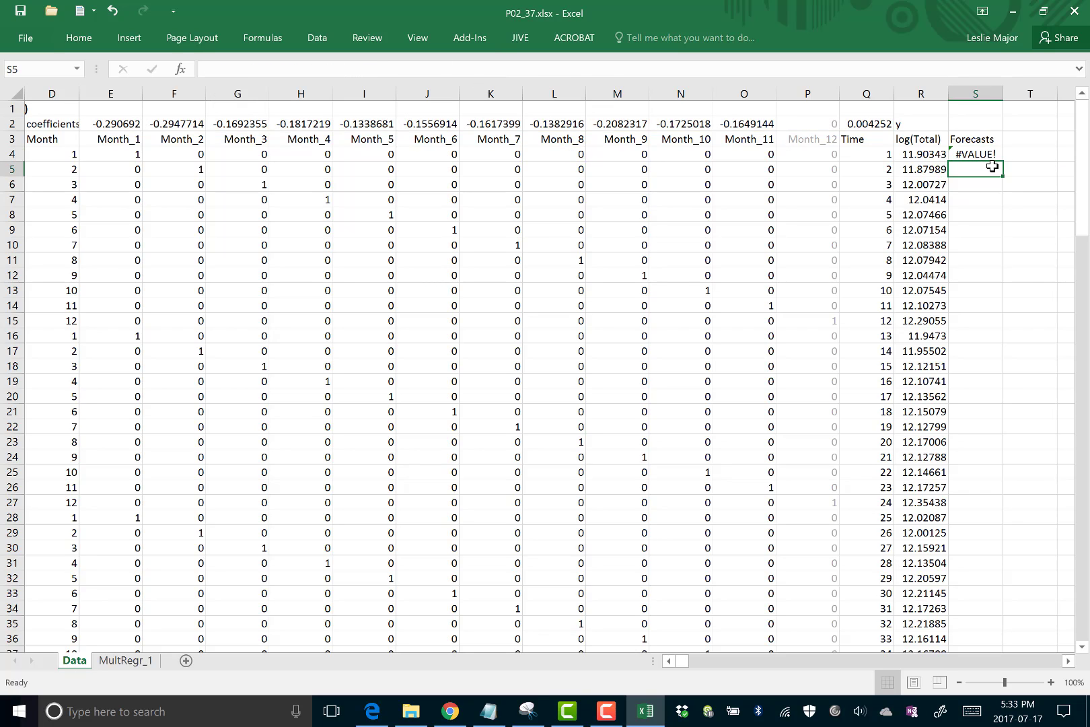
Change SUMPRODUCT's second range to E4:Q4 so S4 returns 152682.1.
click(979, 155)
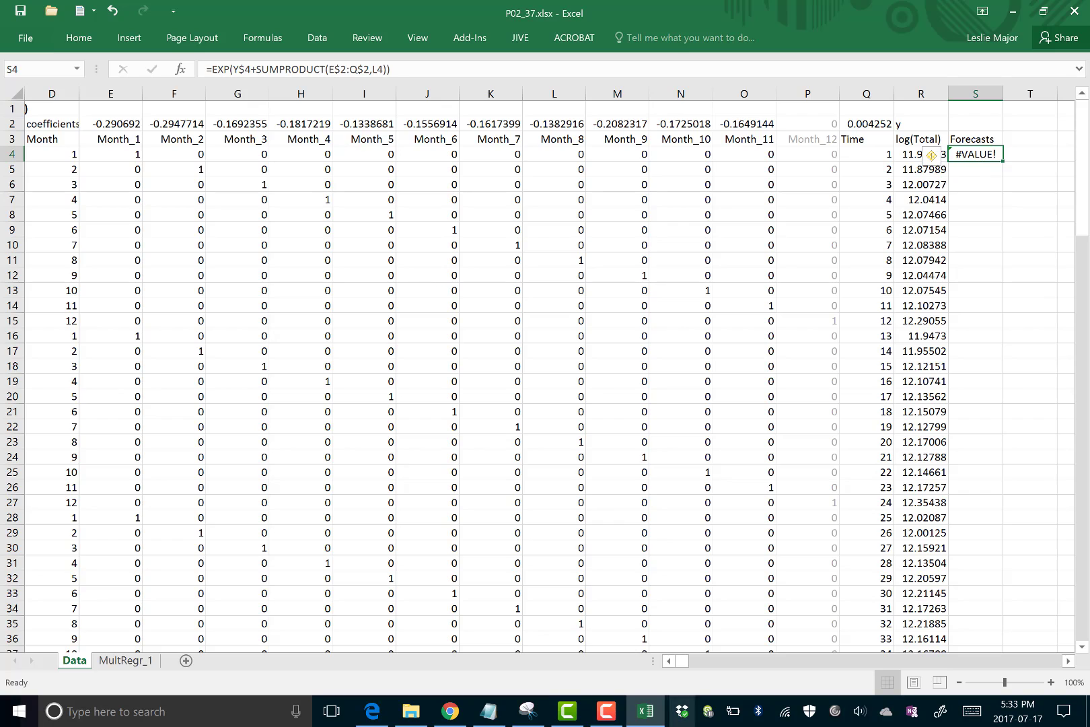
click(617, 719)
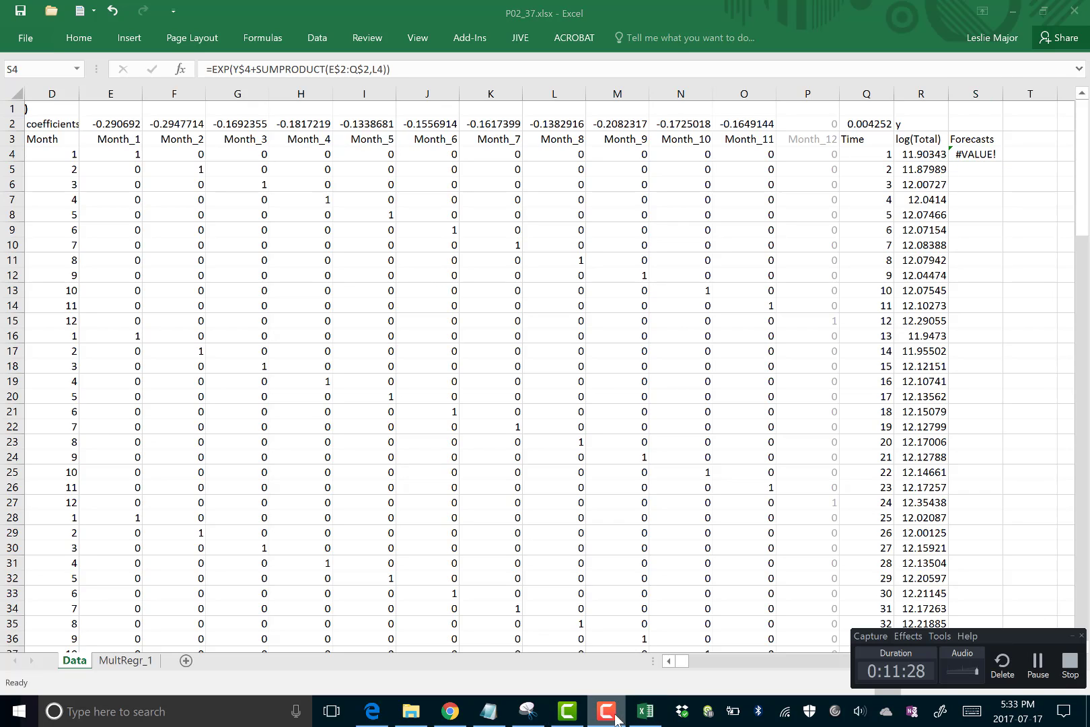
click(1038, 663)
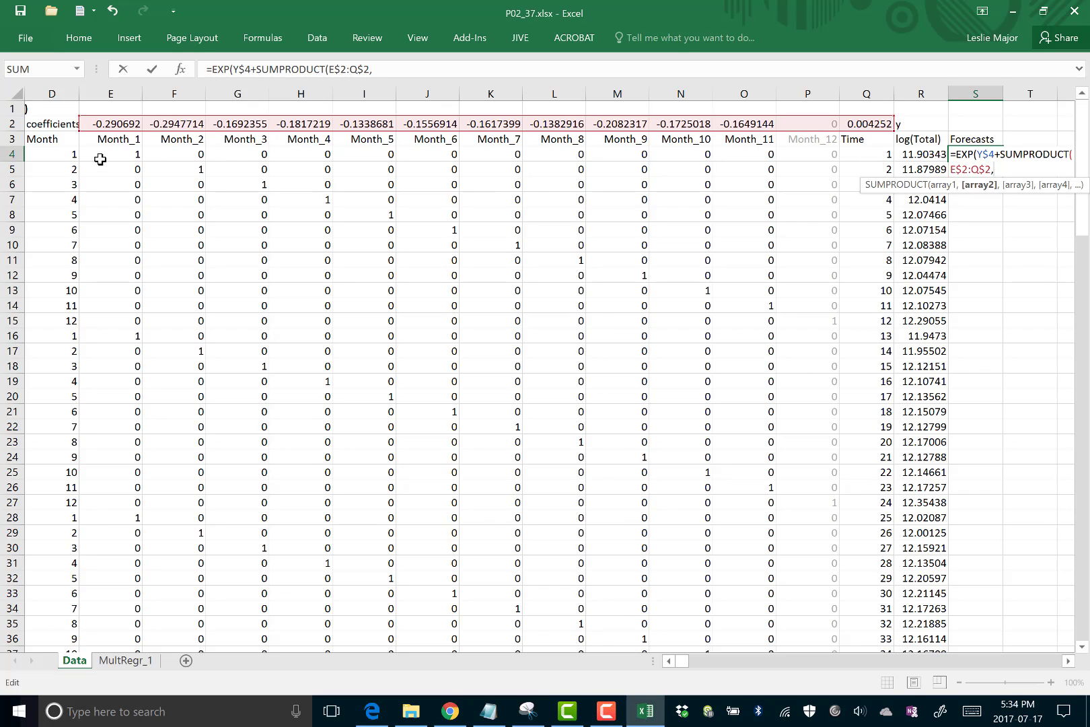
drag(100, 160, 881, 154)
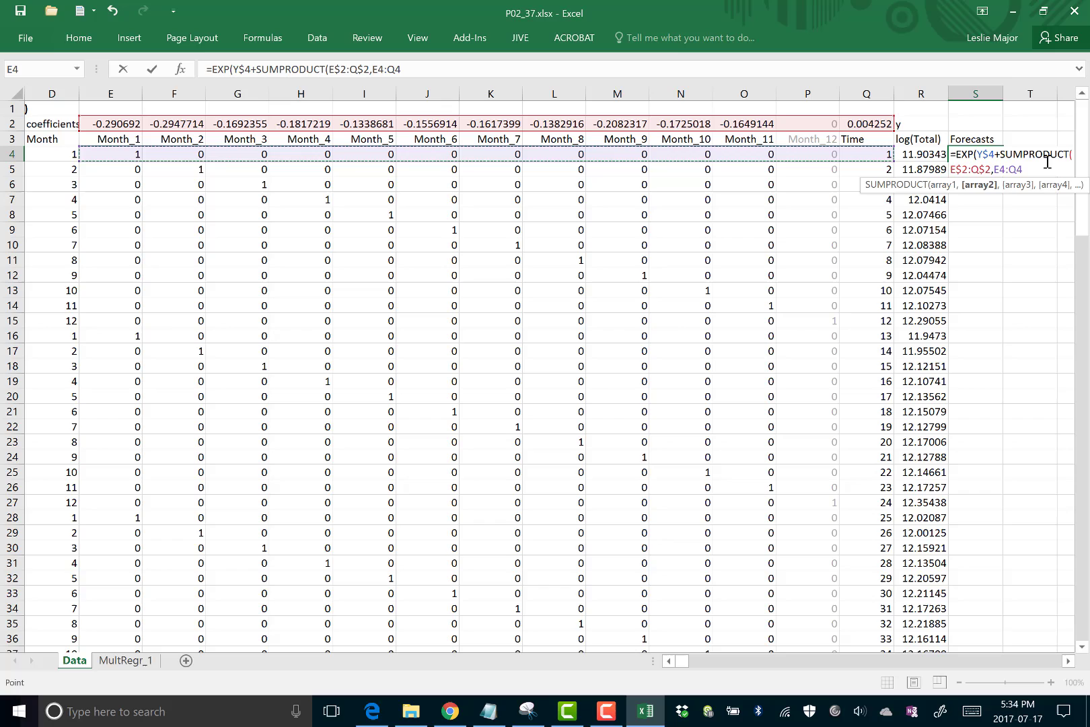
text())
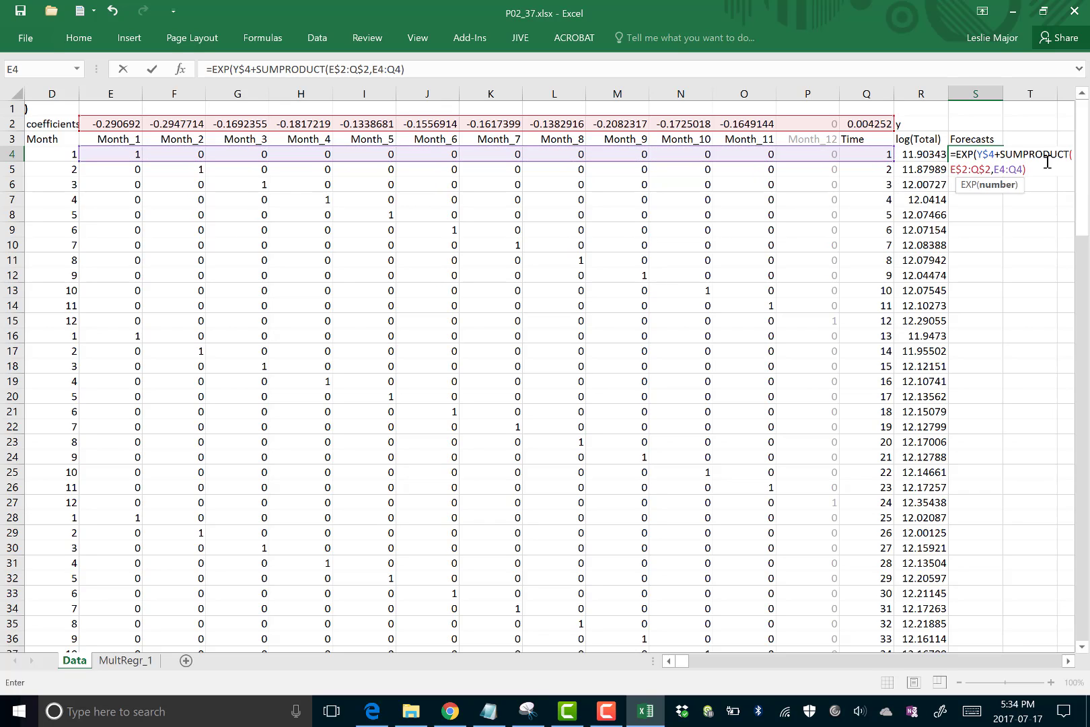
text())
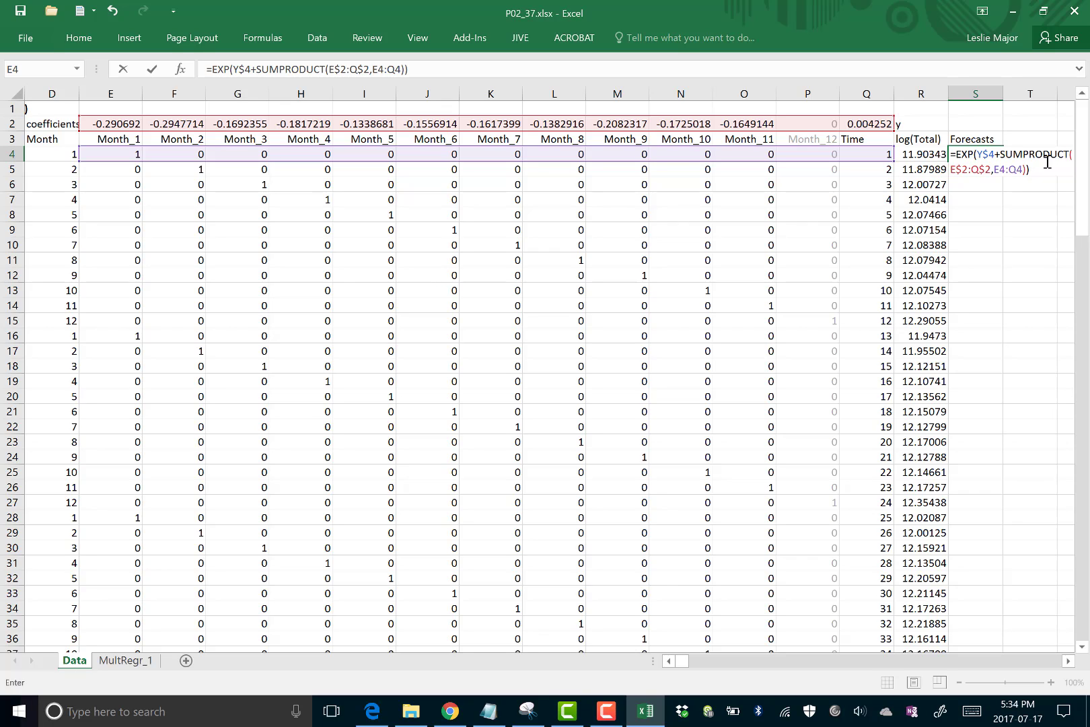
key(Return)
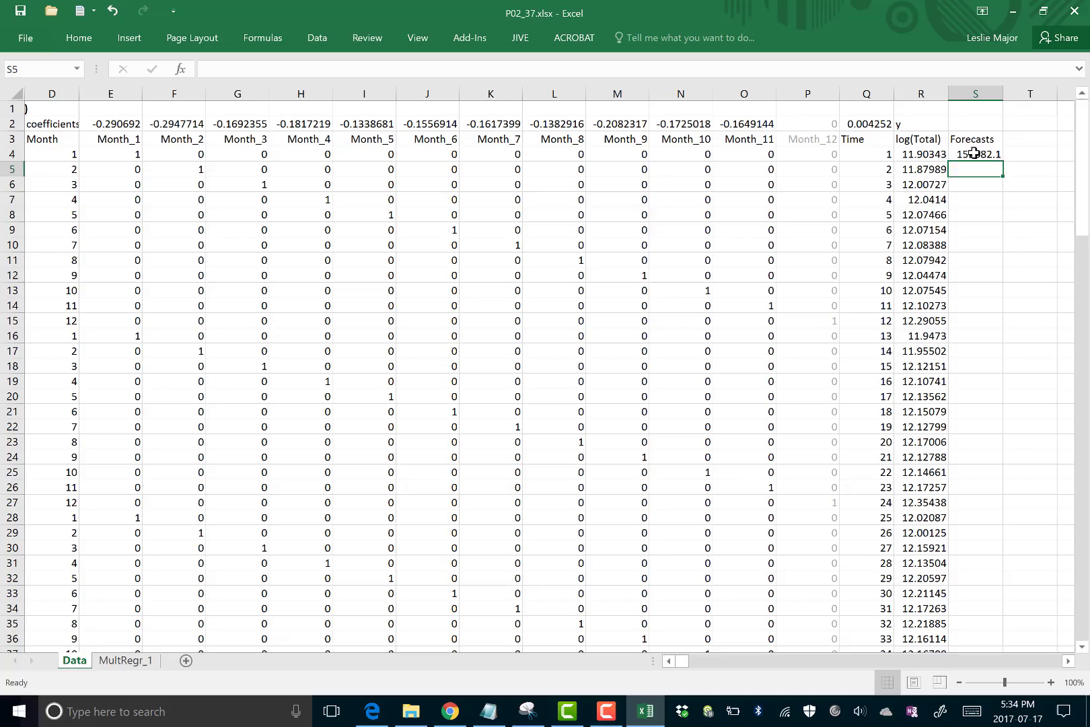
Fill the S4 forecast formula down column S to row 142 and check the values.
click(974, 153)
double_click(1003, 161)
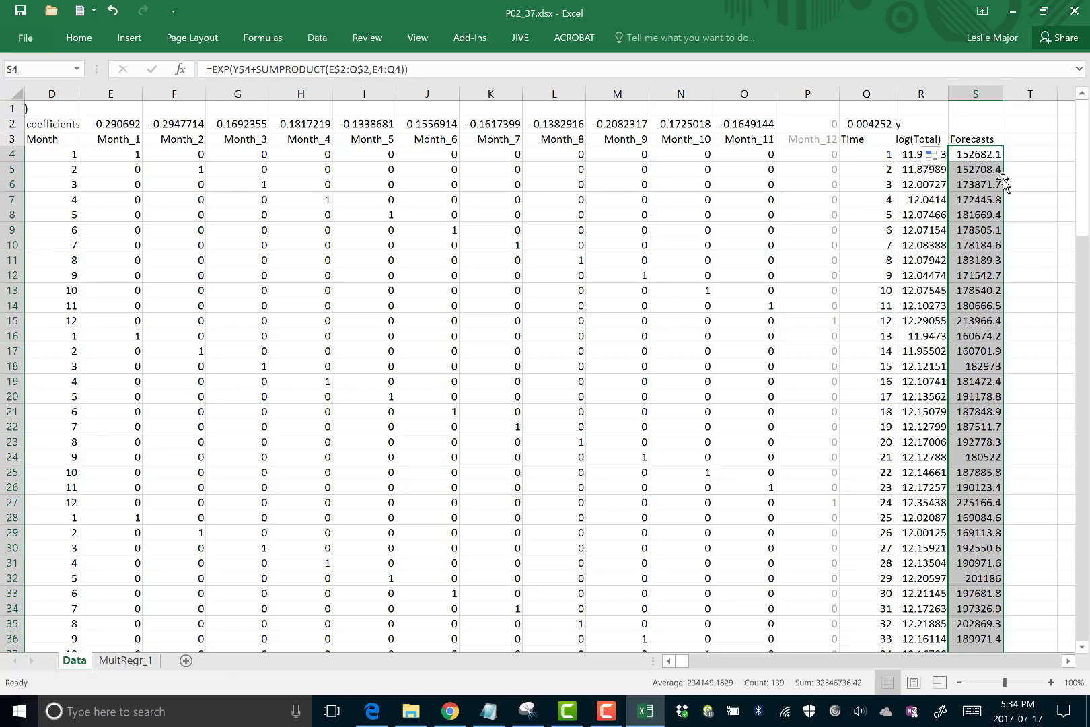
scroll(988, 195, down, 6)
scroll(988, 199, down, 15)
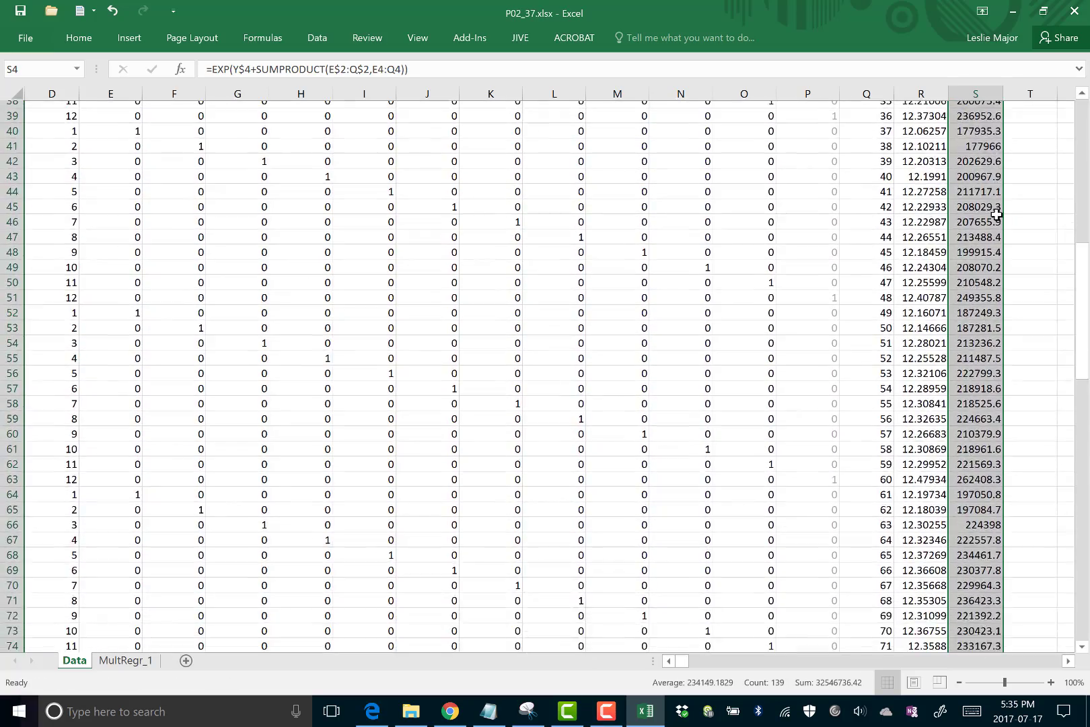
scroll(1000, 239, down, 9)
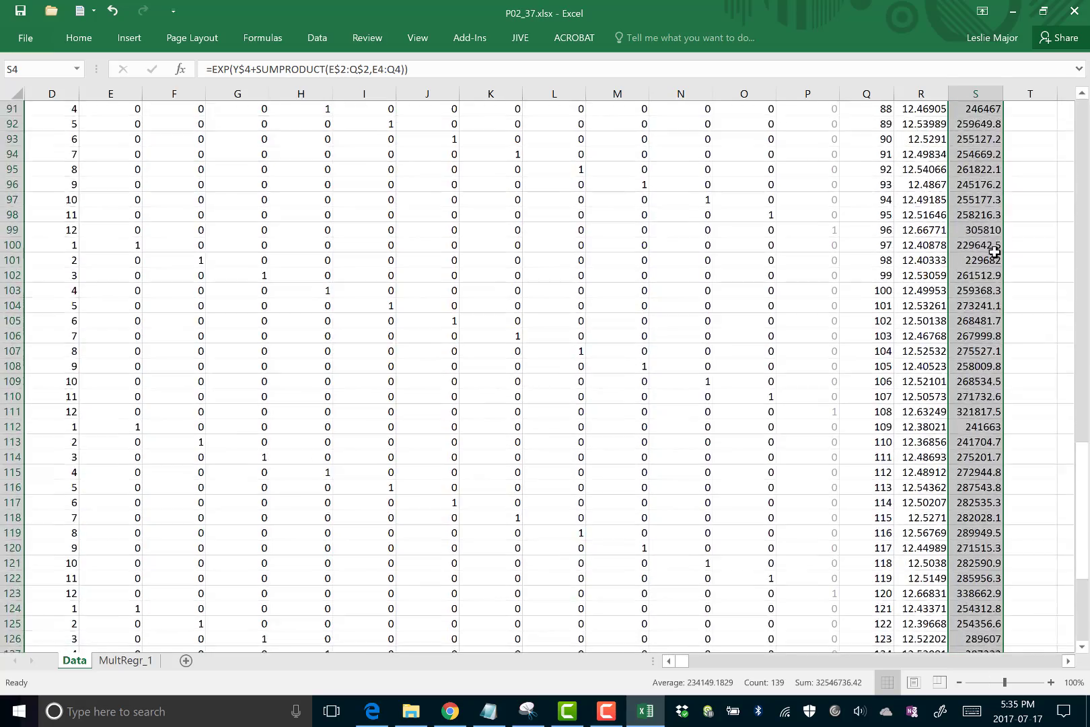
scroll(993, 245, up, 18)
scroll(987, 246, up, 12)
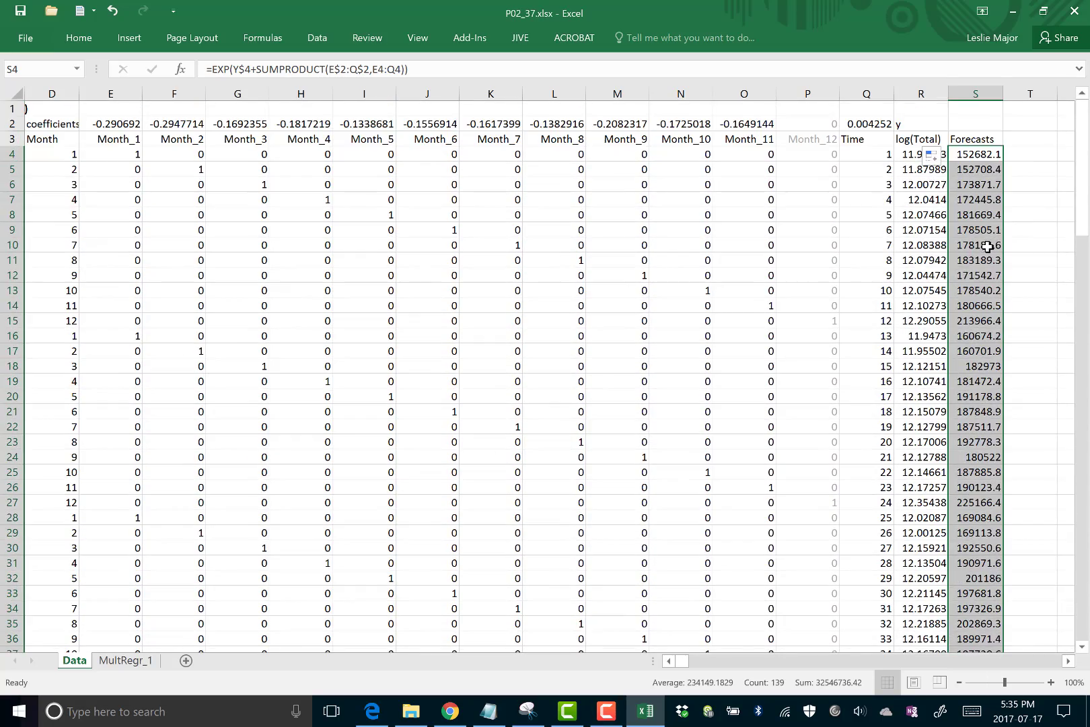
Head column T with 'Errors' in T3.
click(1029, 143)
text(Errors)
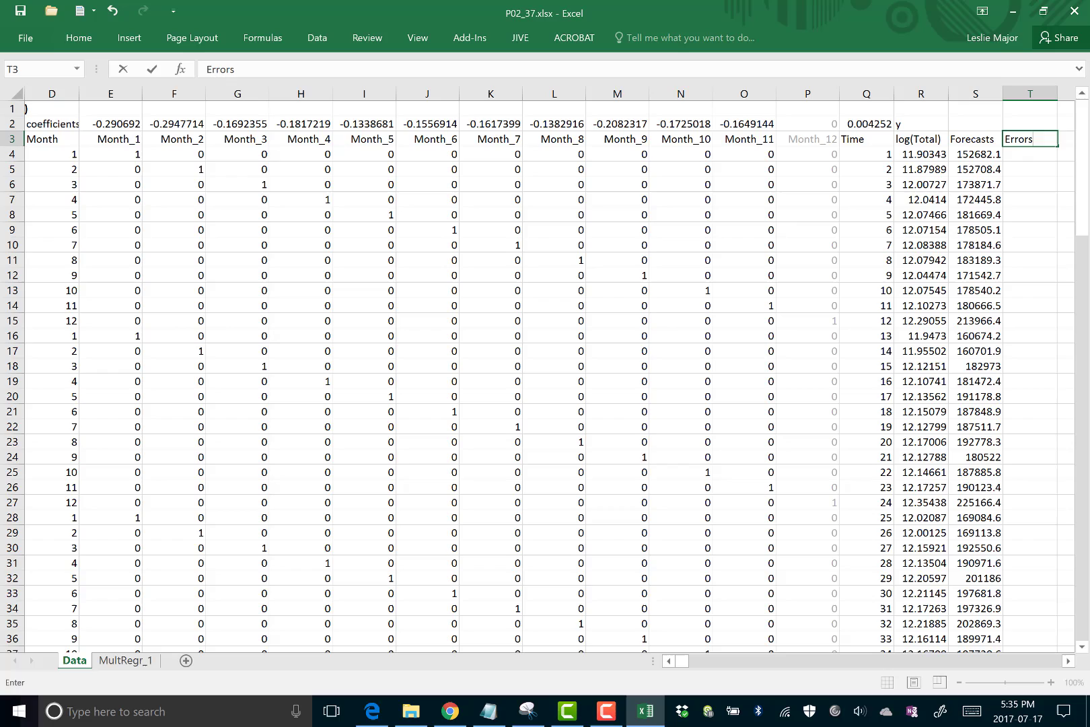
key(Return)
Enter =B4-S4 in T4 for the first error, -4,910.
text(=)
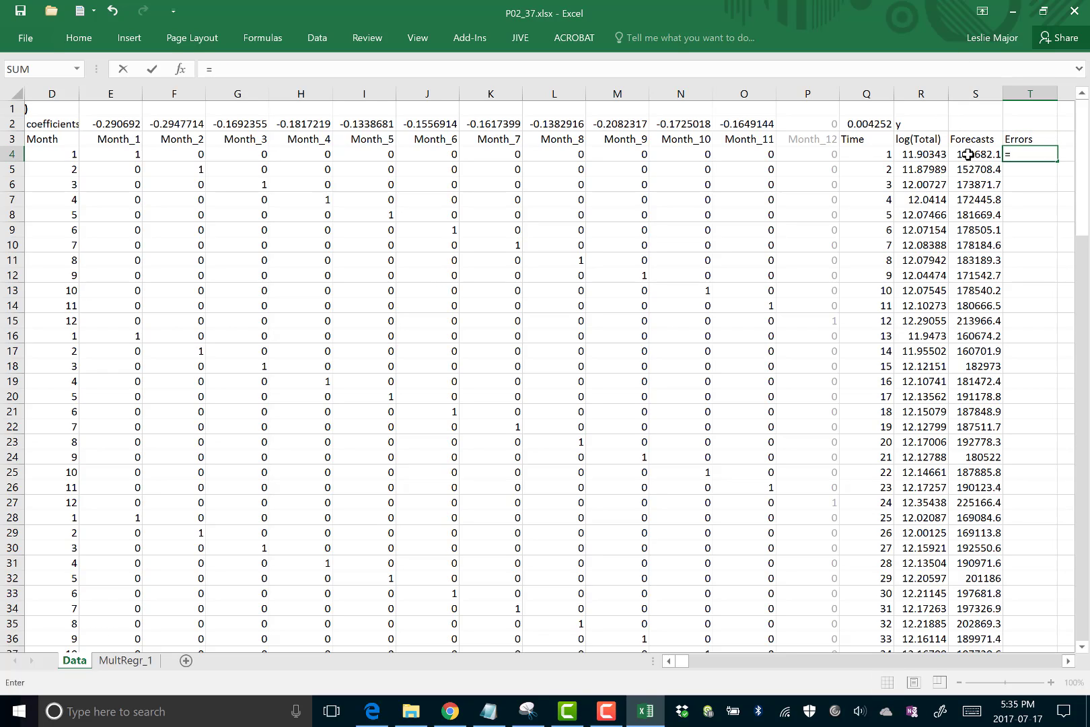
click(670, 661)
click(669, 660)
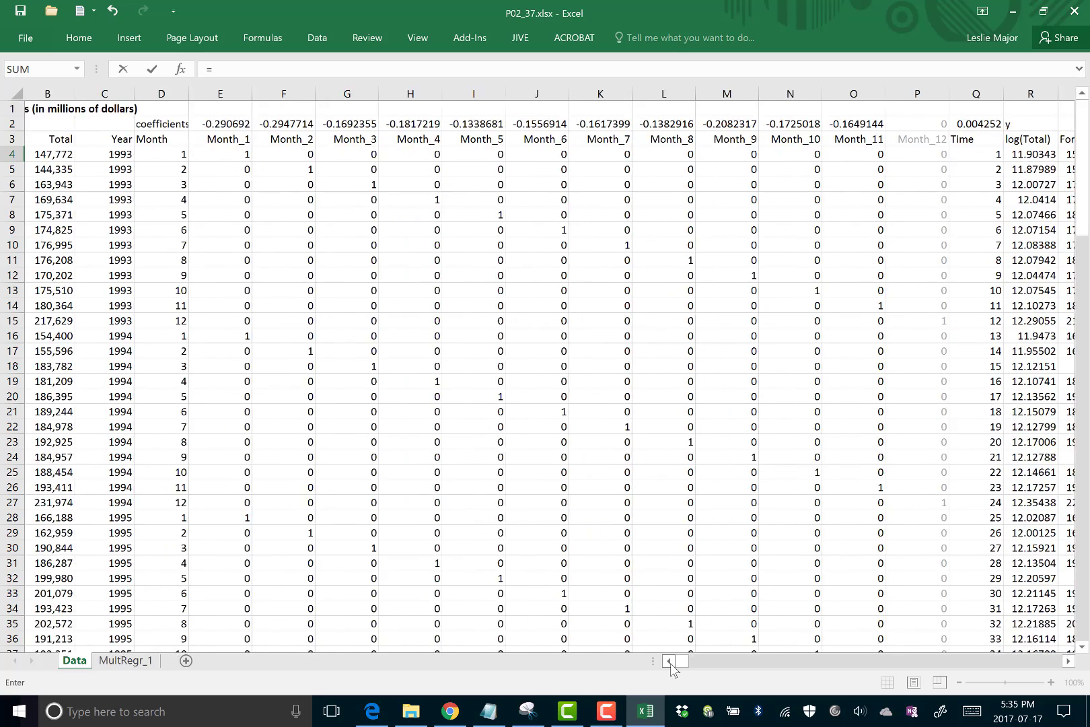
click(670, 661)
click(133, 156)
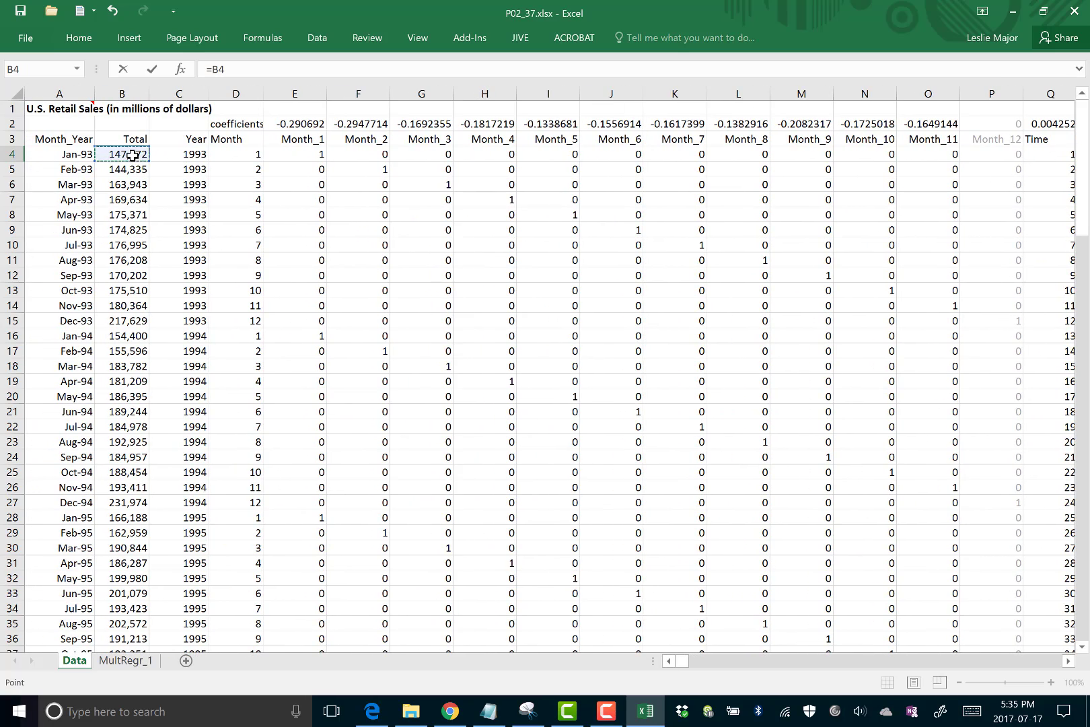
click(248, 71)
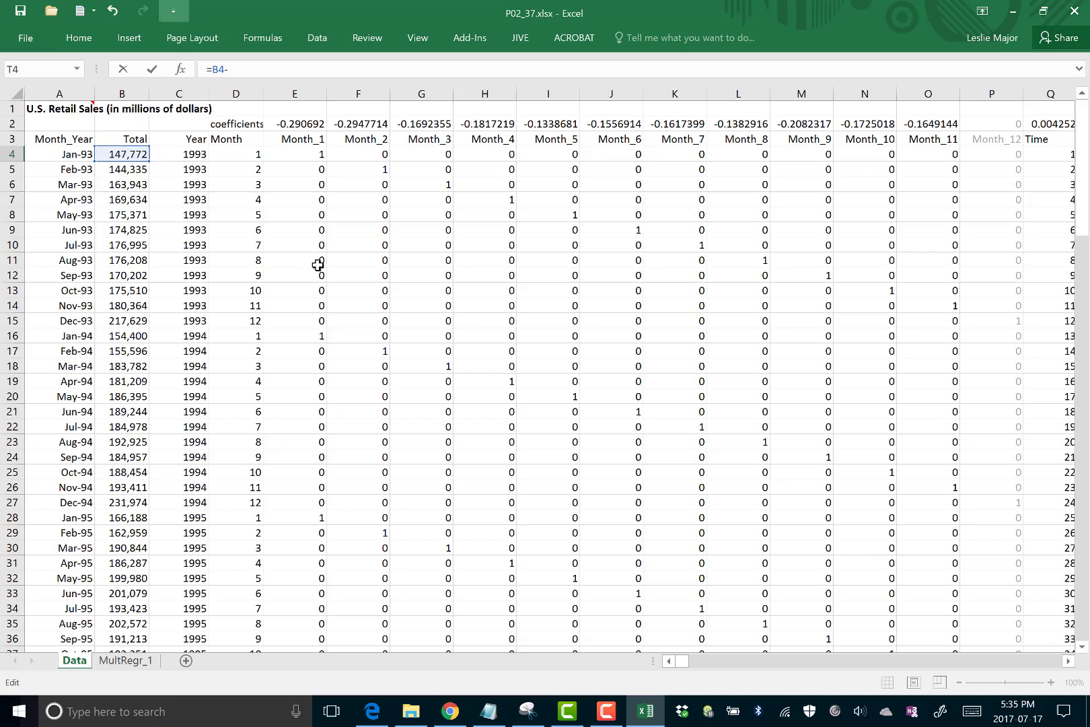
click(1068, 661)
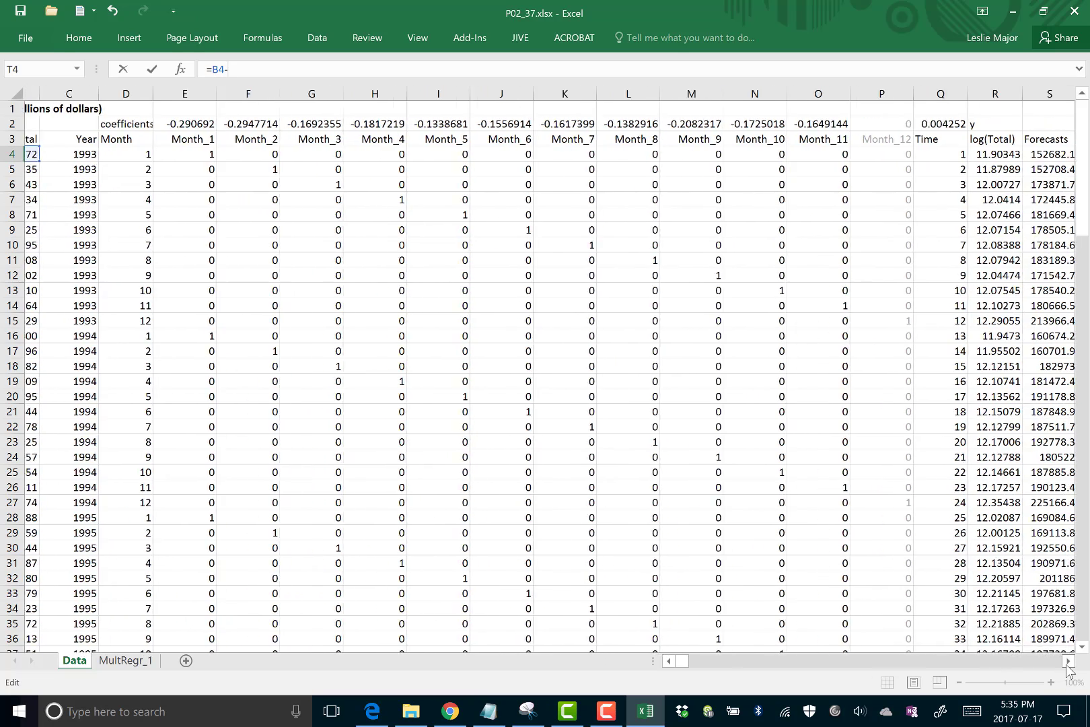
click(780, 148)
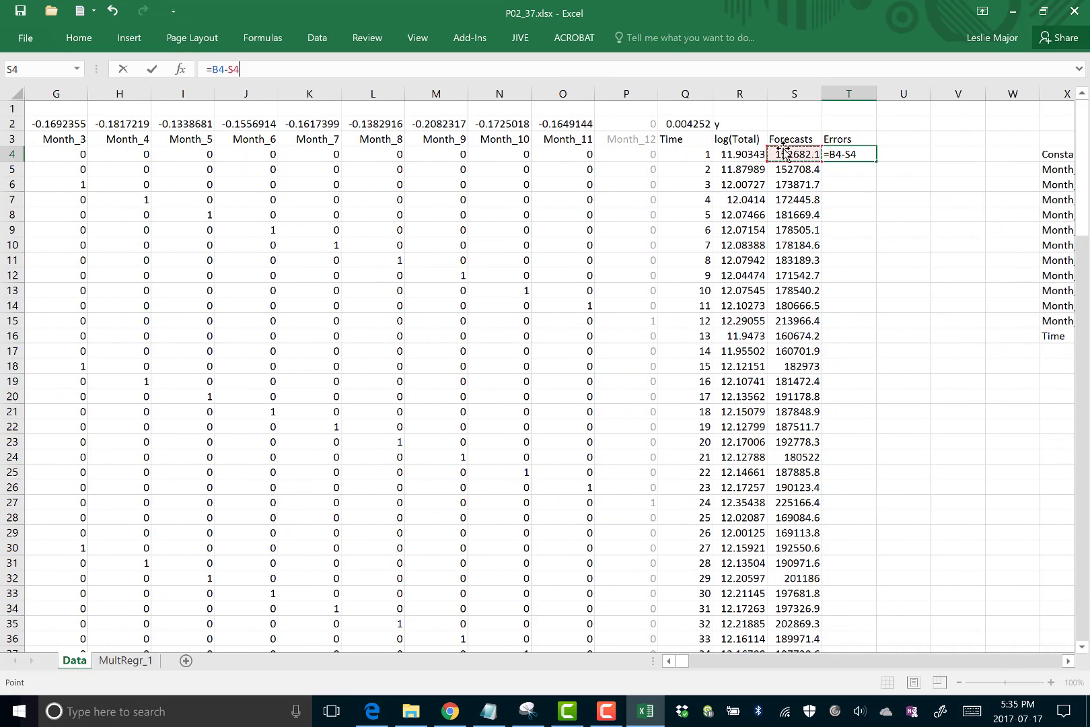
key(Return)
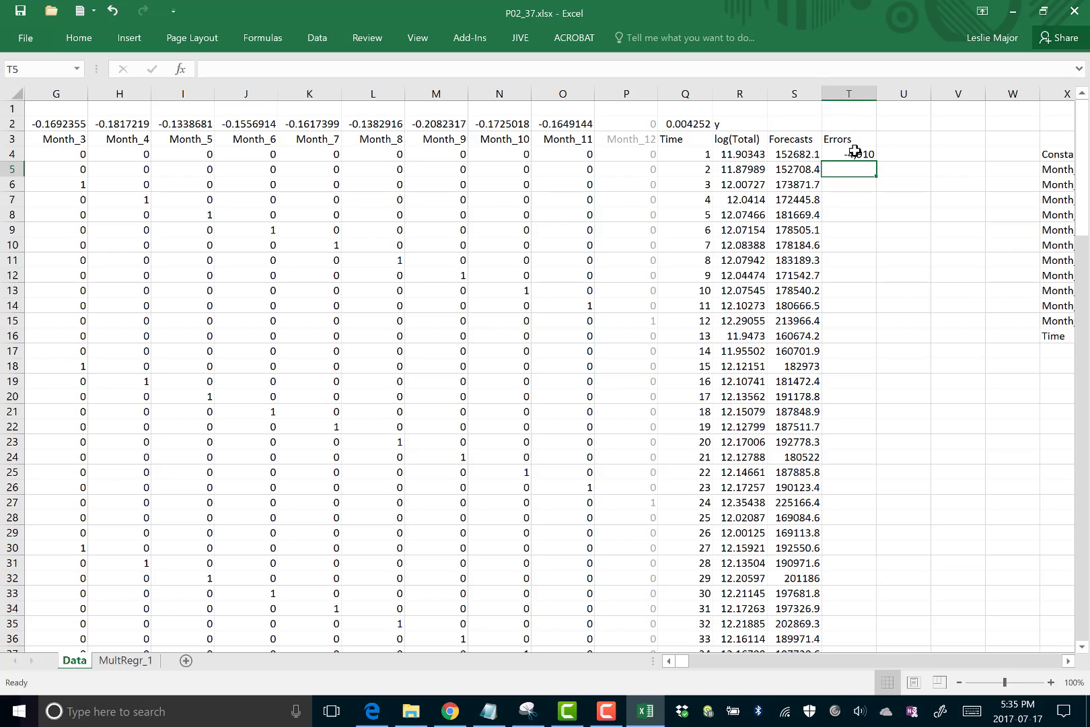
Fill the error formula down column T for every month.
click(855, 152)
double_click(875, 162)
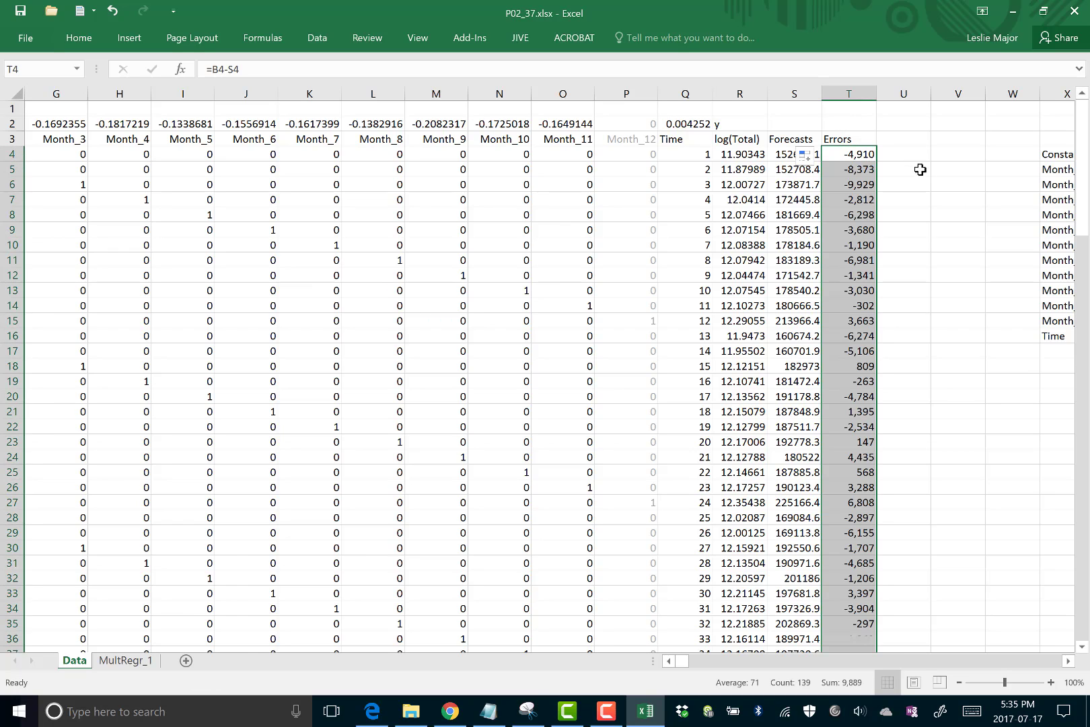
click(918, 214)
click(988, 246)
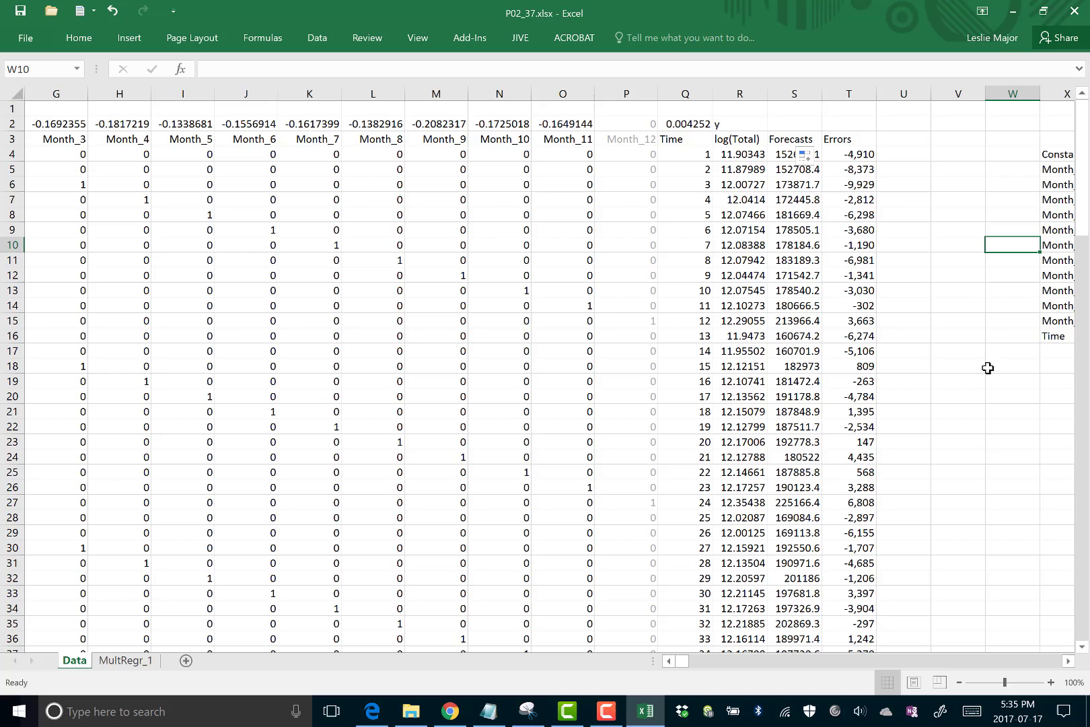
Label V3 'RMSE'.
click(943, 136)
text(RMSE)
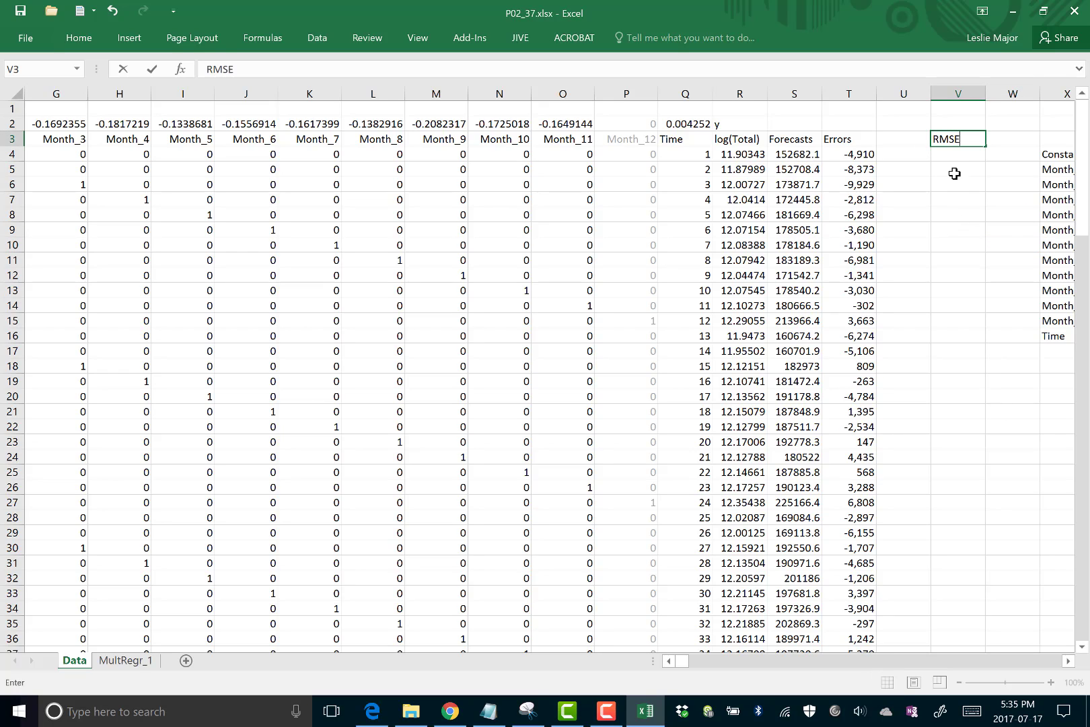
key(Return)
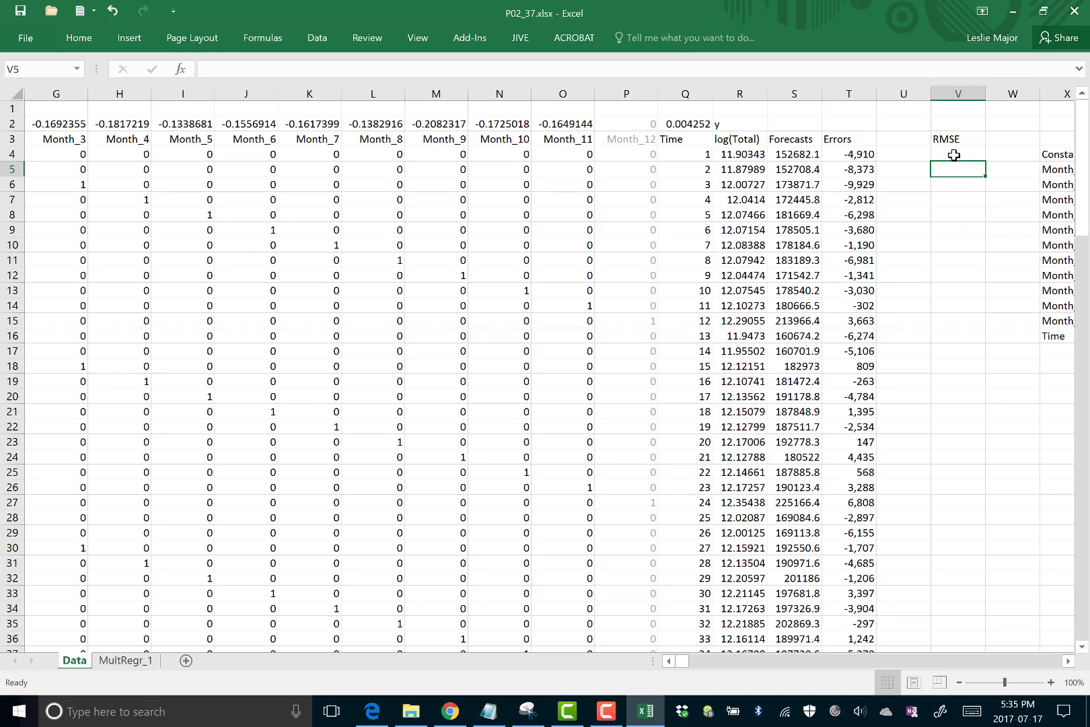
Enter =SQRT(SUMSQ(T4:T142)/COUNT(T4:T142)) in V4, giving 8775.769.
text(=)
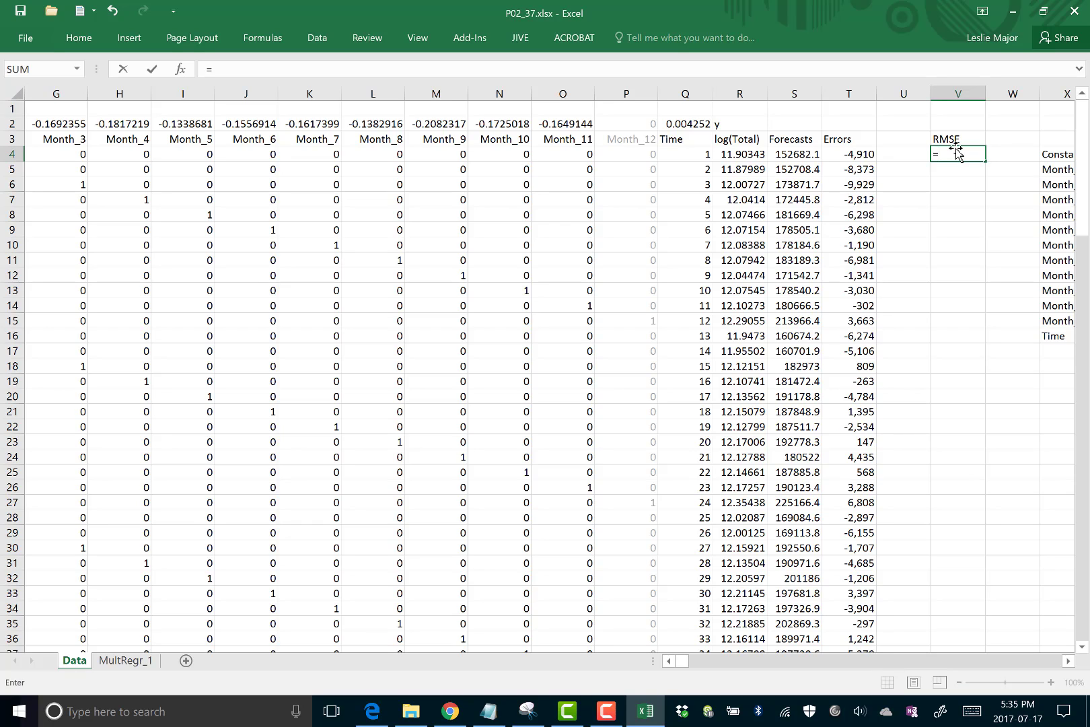
text(sqrt(sumsq()
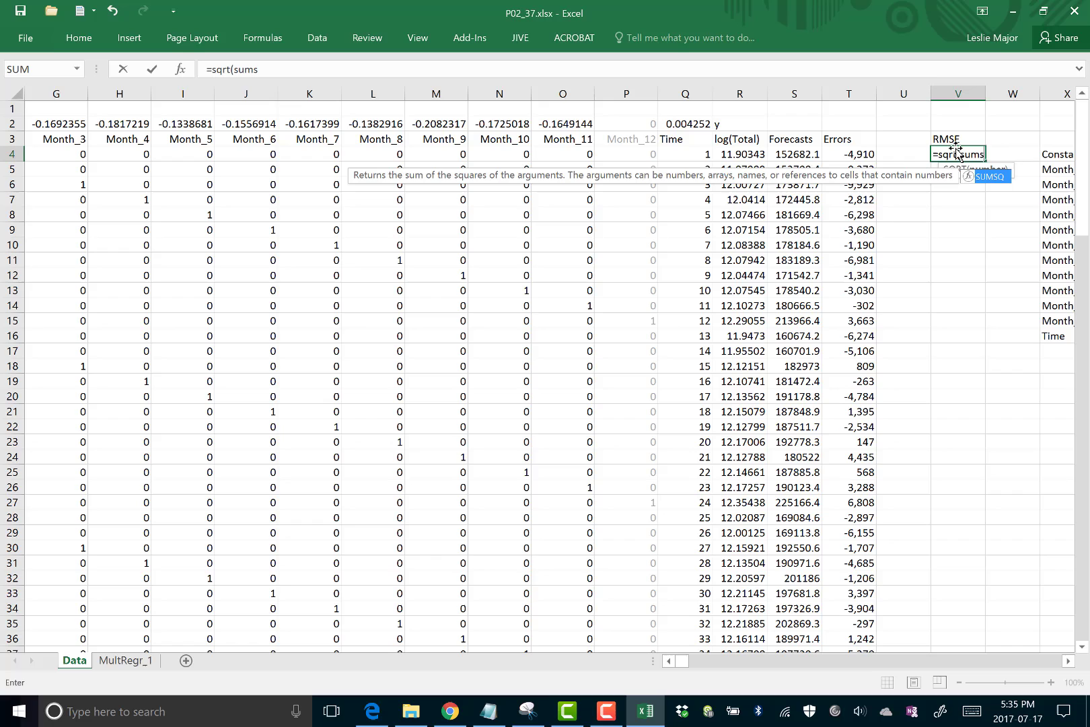
click(851, 151)
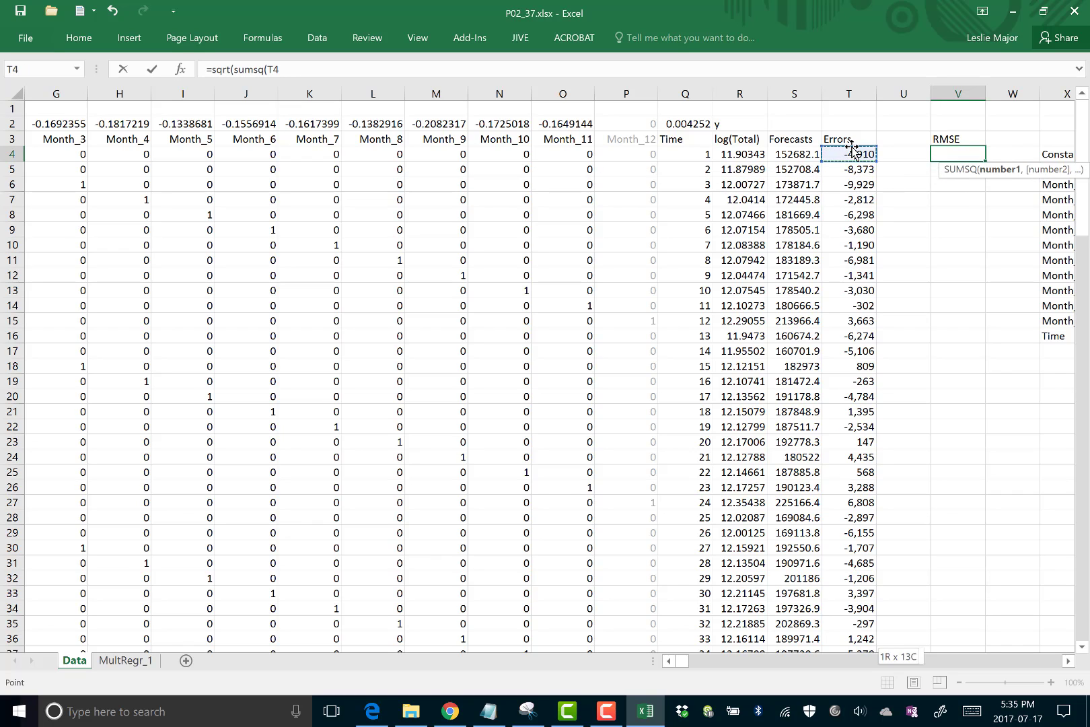
key(ctrl+shift+Down)
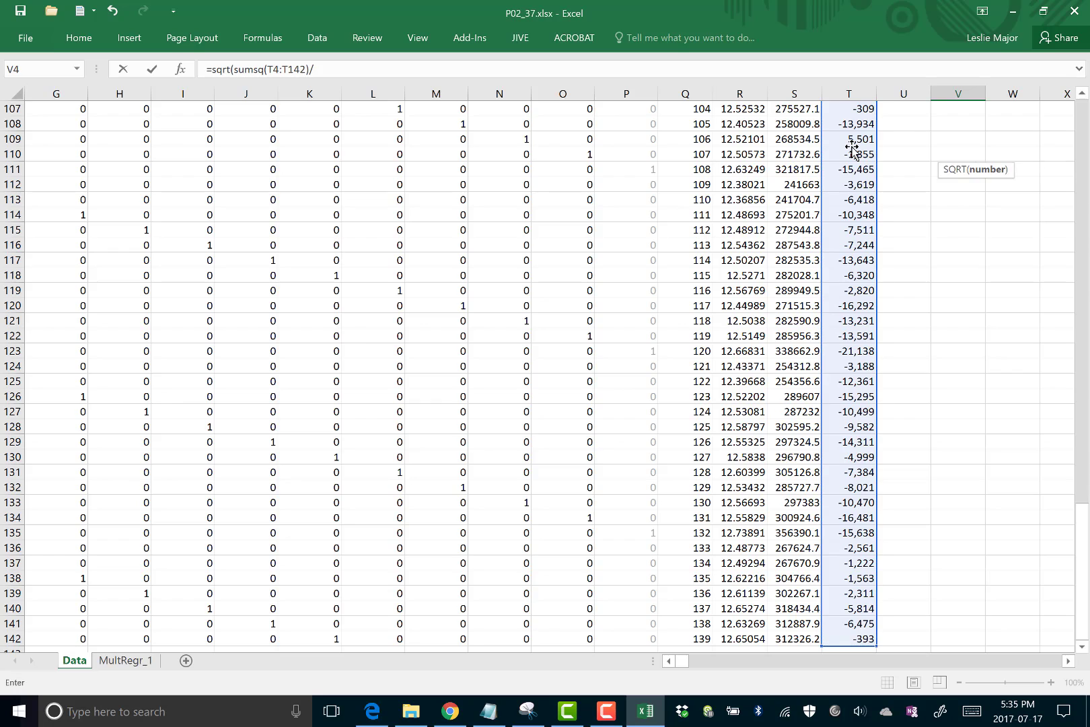
text(/count)
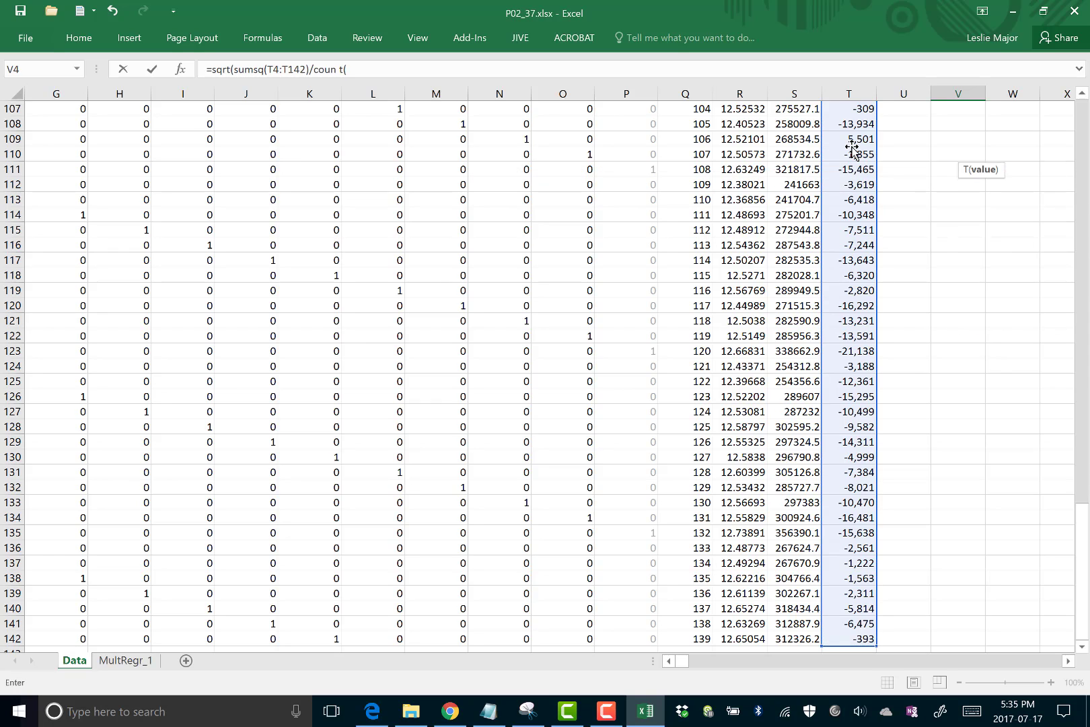
text((t)
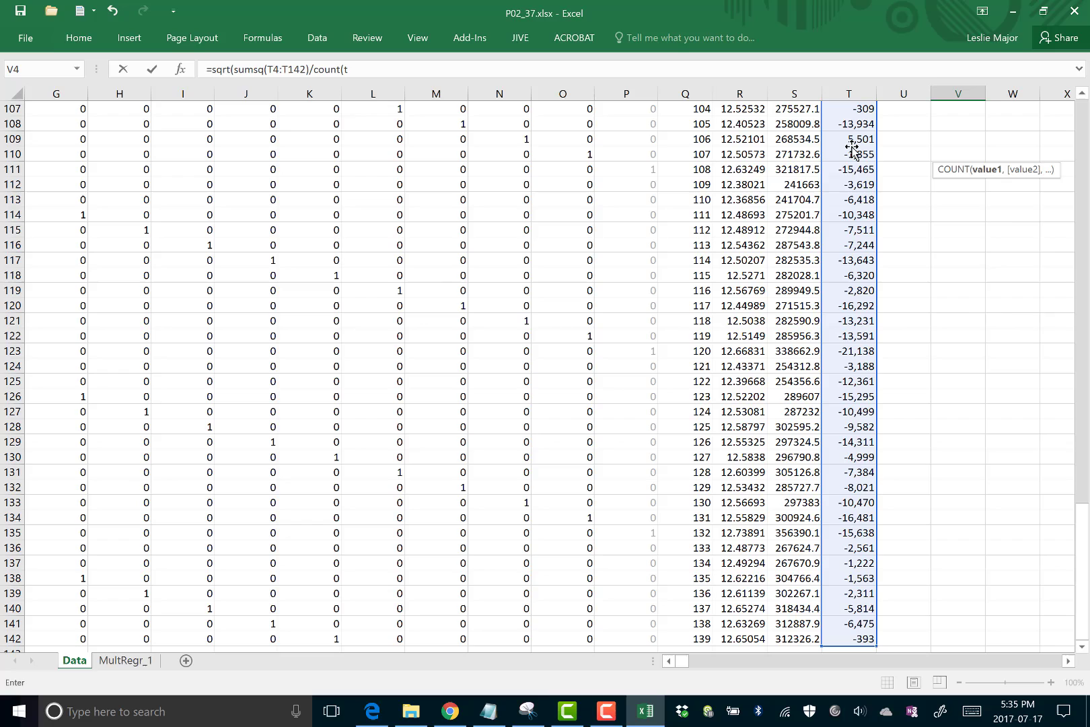
text(4:t142)
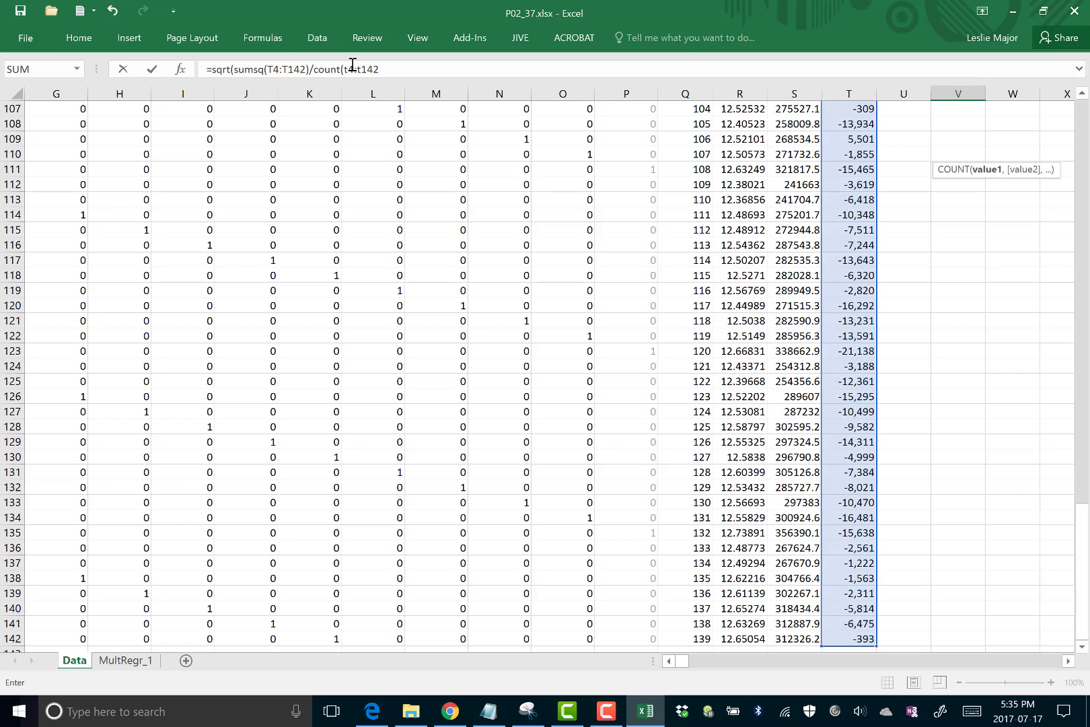
key(Return)
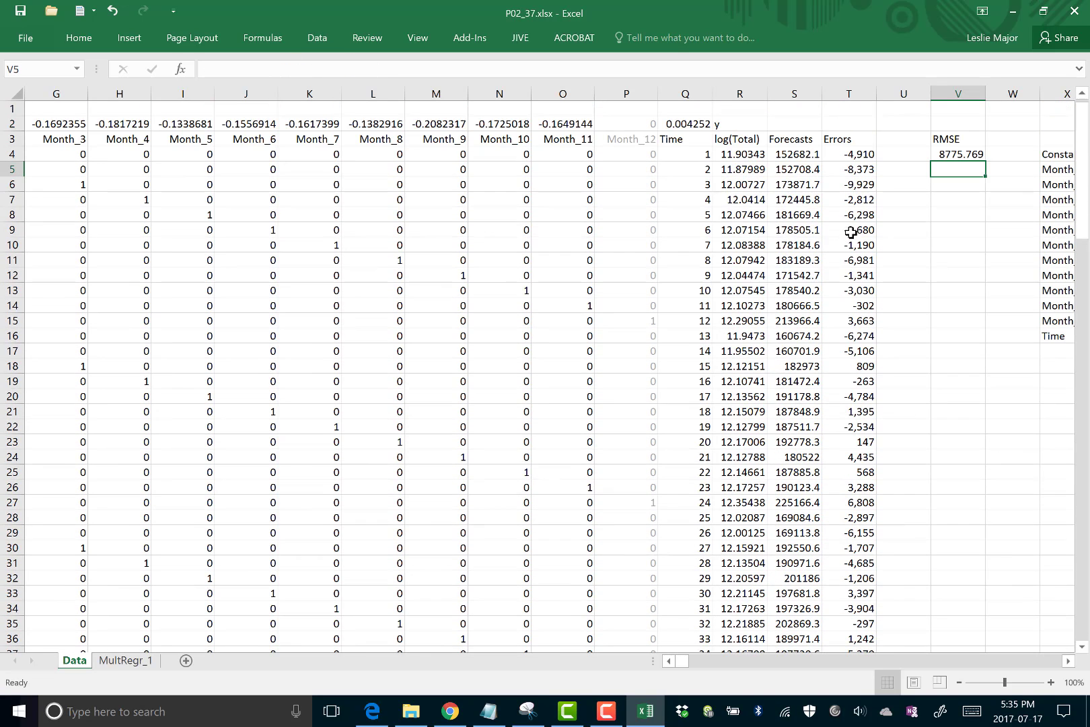
click(942, 154)
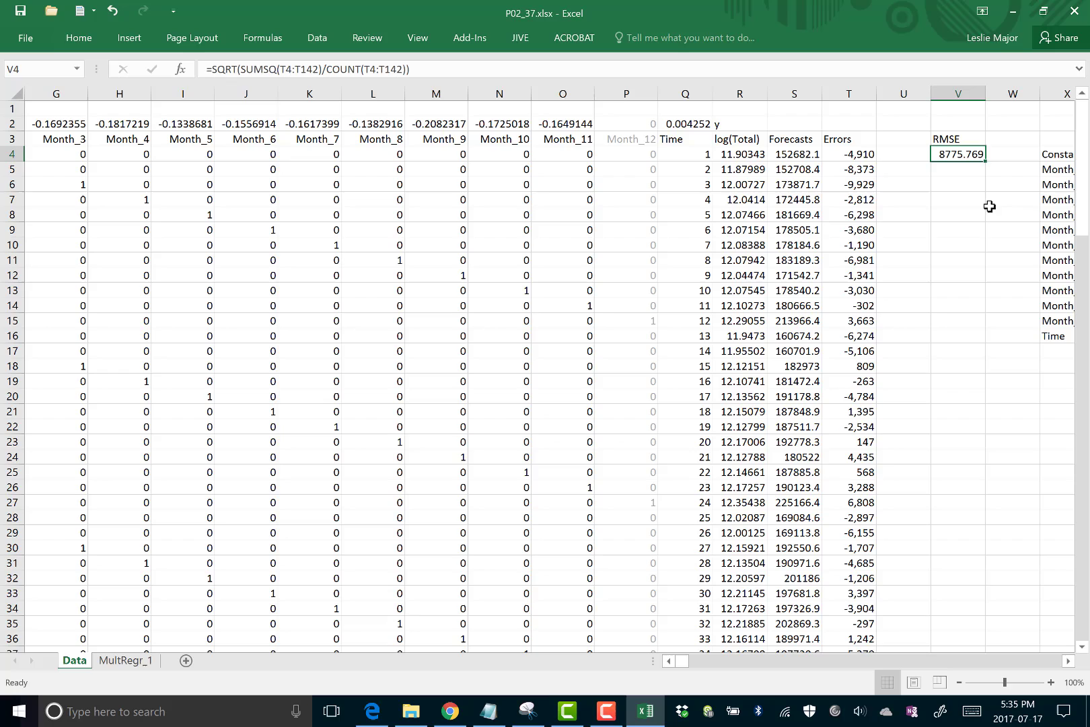
click(968, 176)
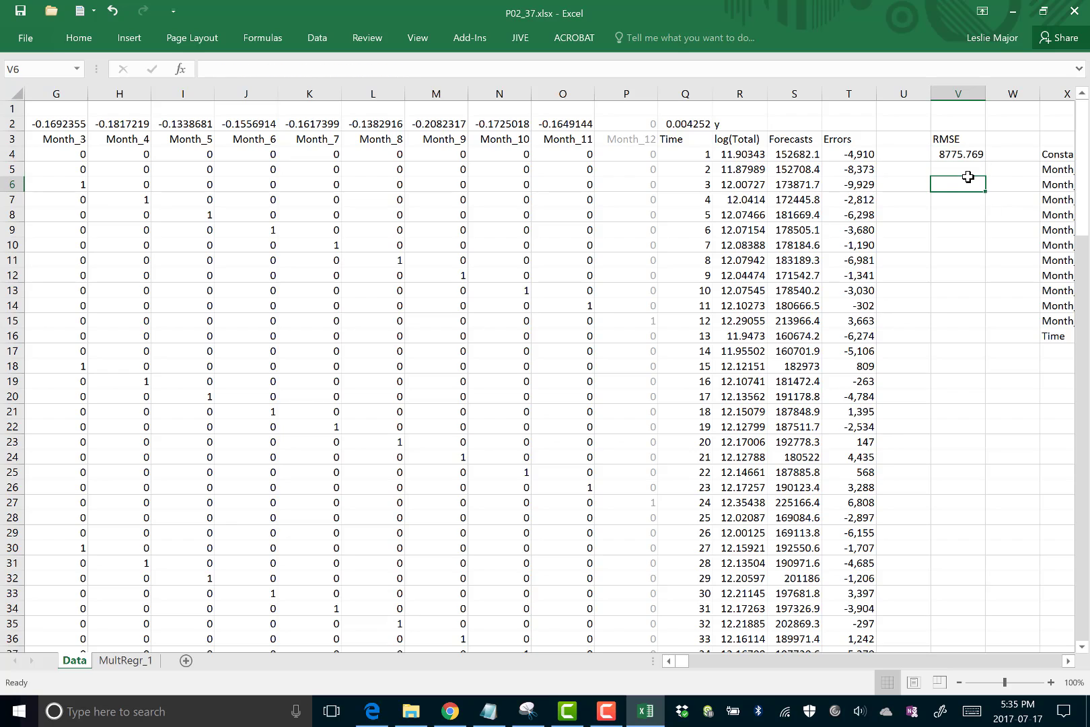
click(971, 349)
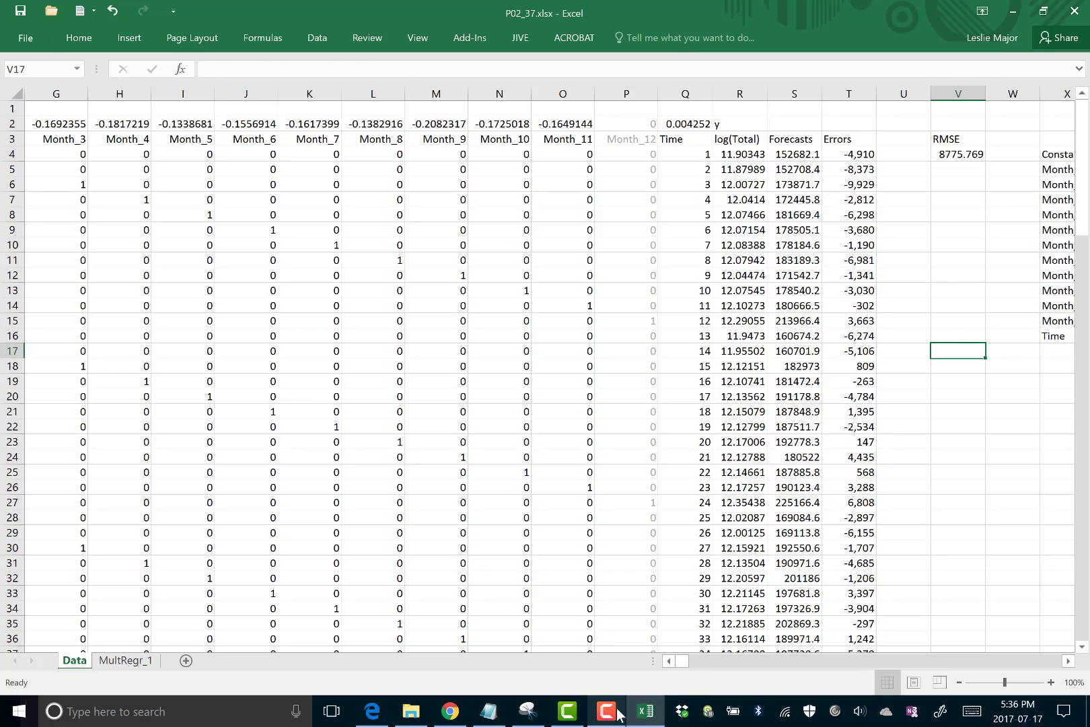
click(949, 456)
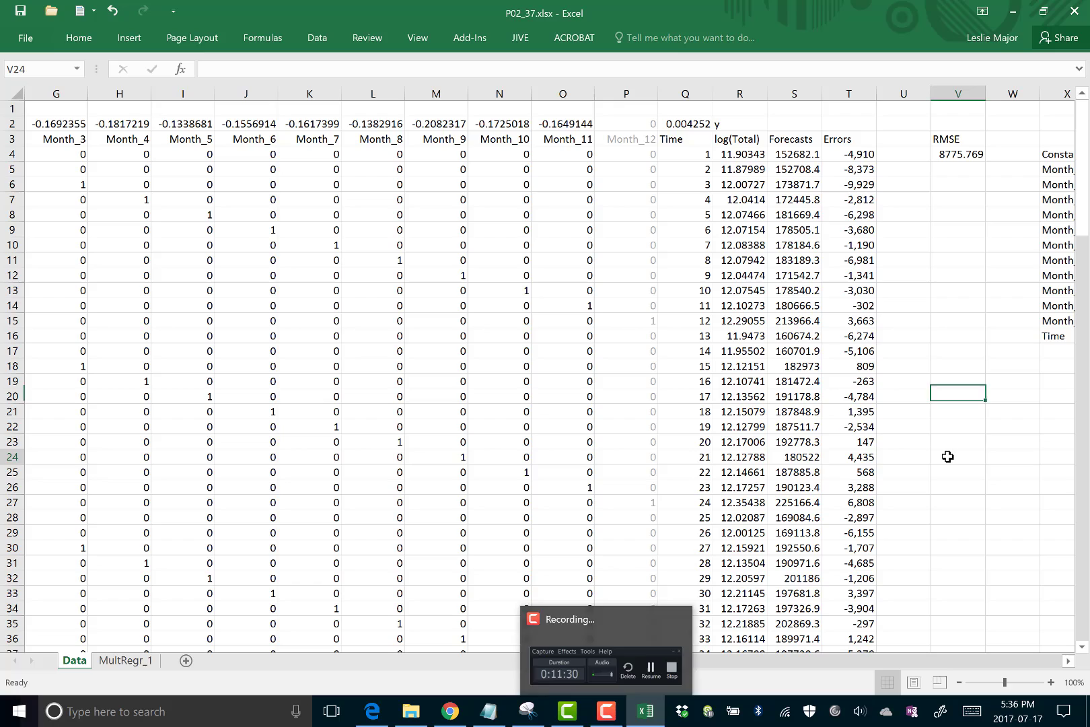
click(784, 154)
click(782, 138)
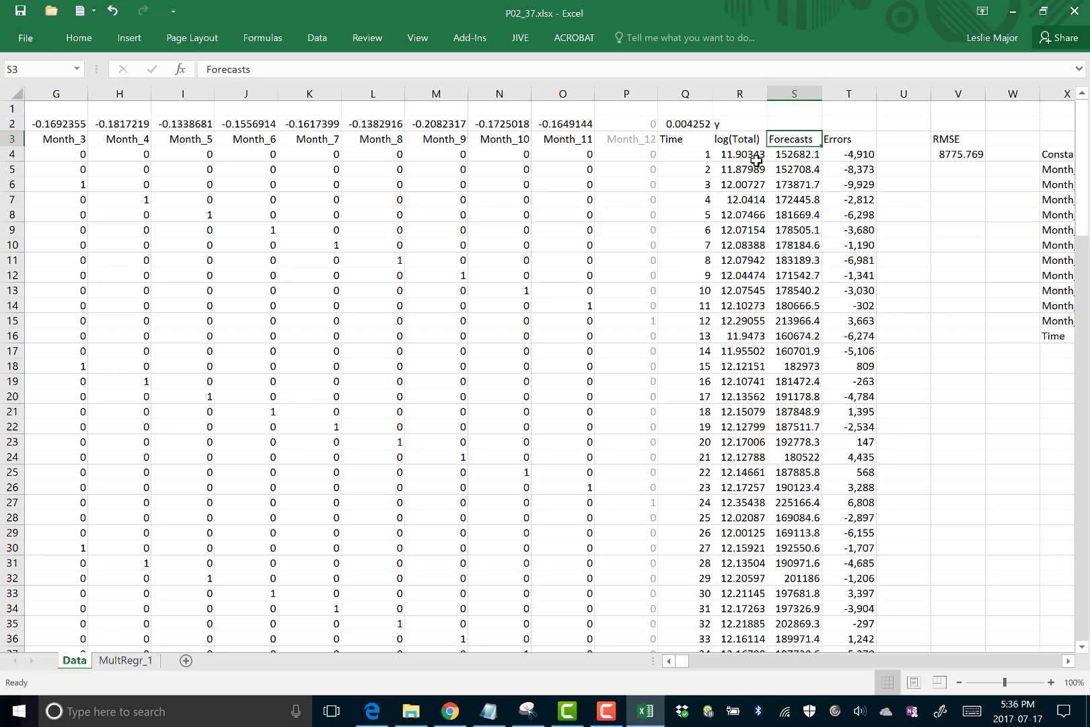
click(896, 187)
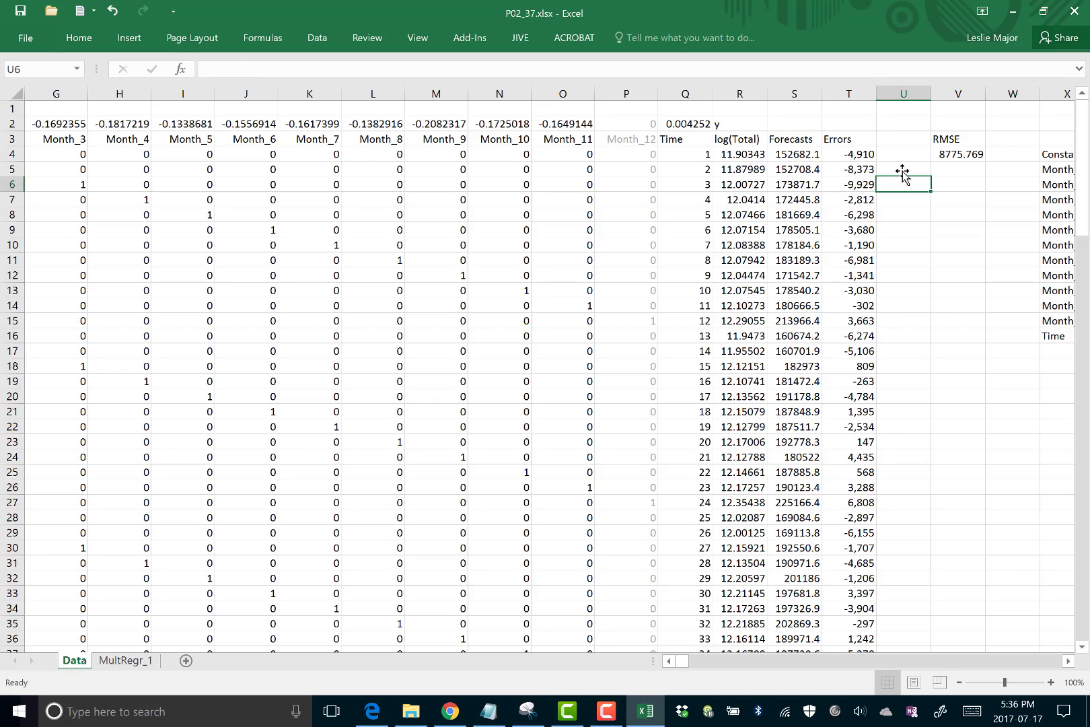
click(943, 266)
click(669, 661)
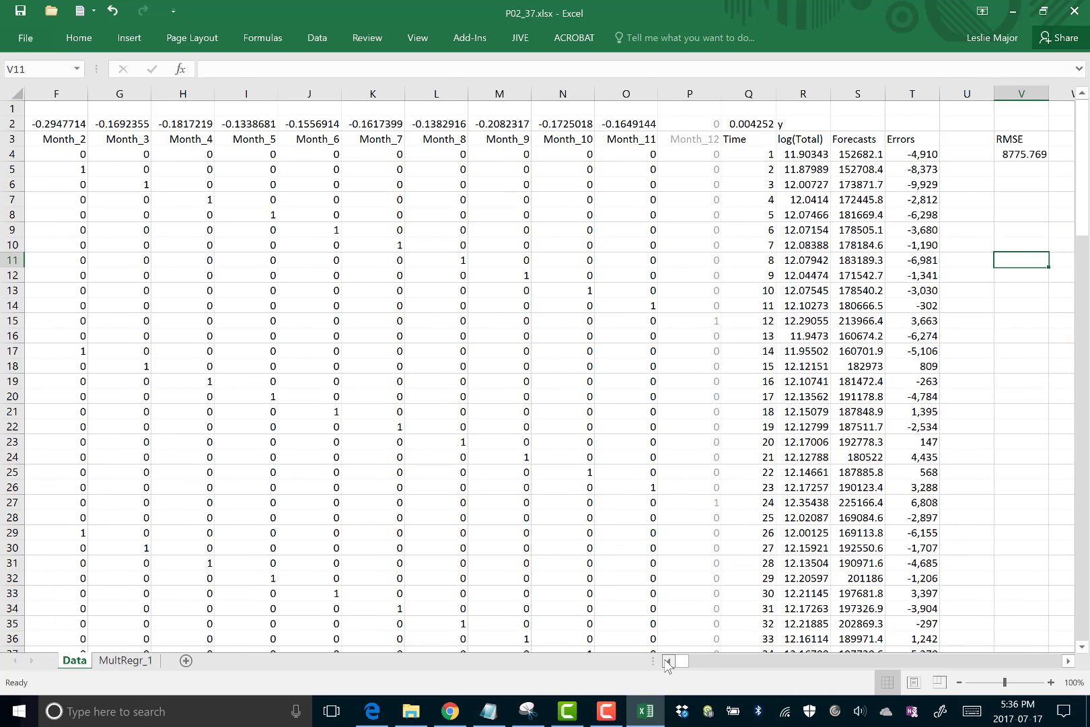
click(669, 661)
click(489, 426)
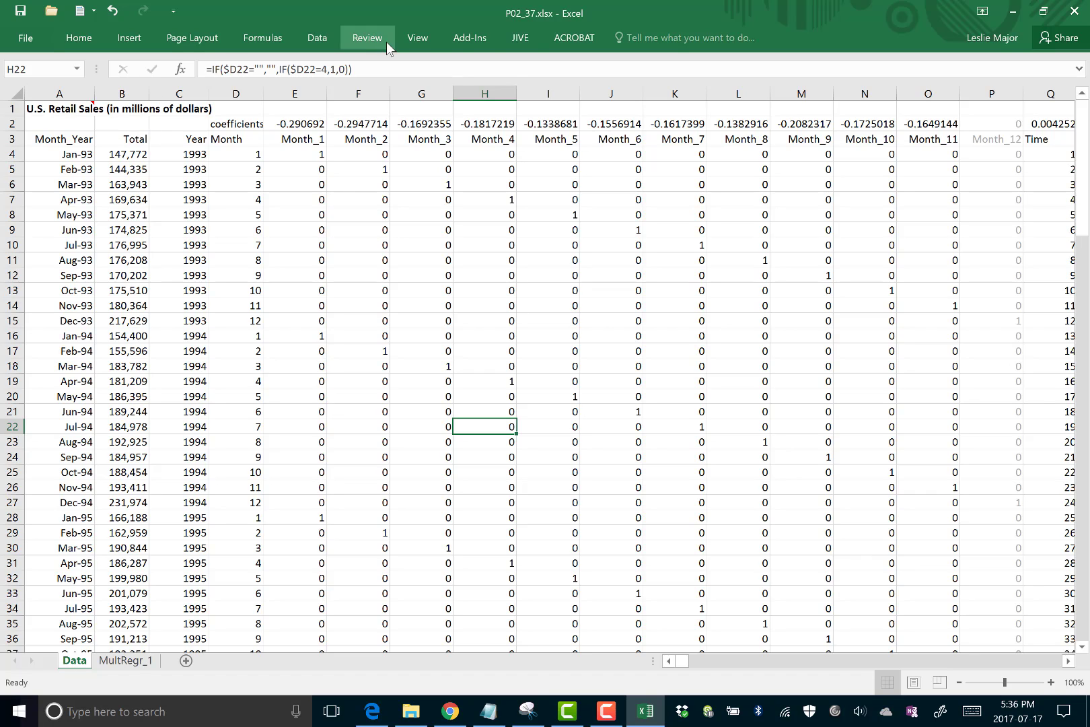
Launch StatPro's Time Series Graph(s) with data range Data!$A$3:$T$142.
click(307, 41)
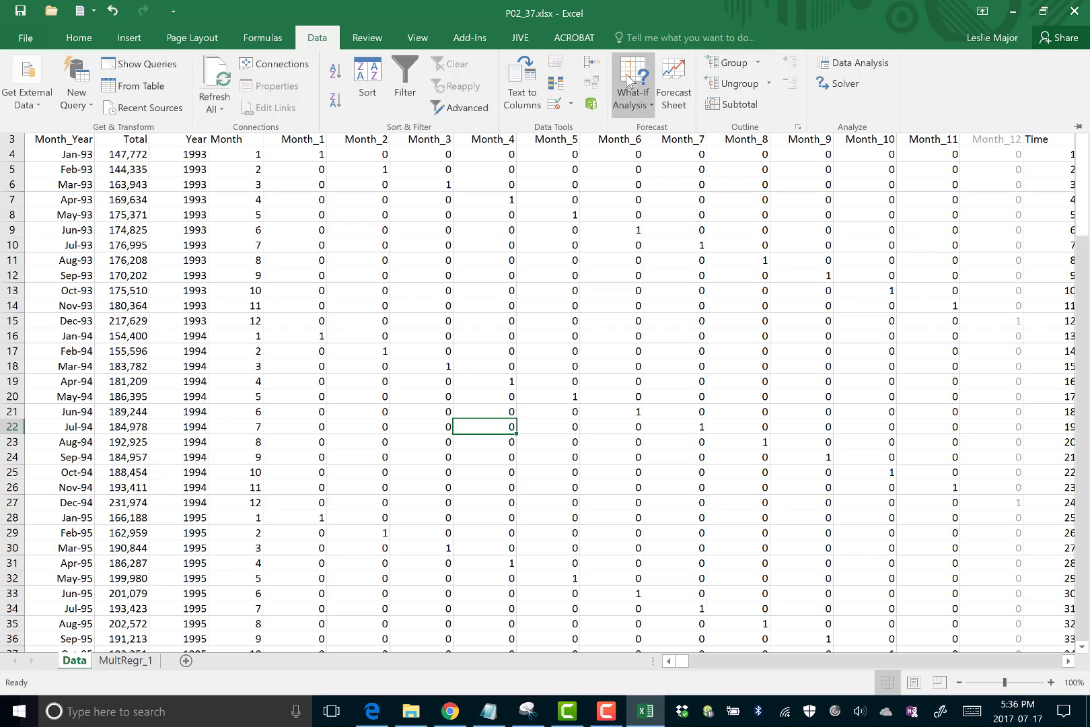
click(451, 35)
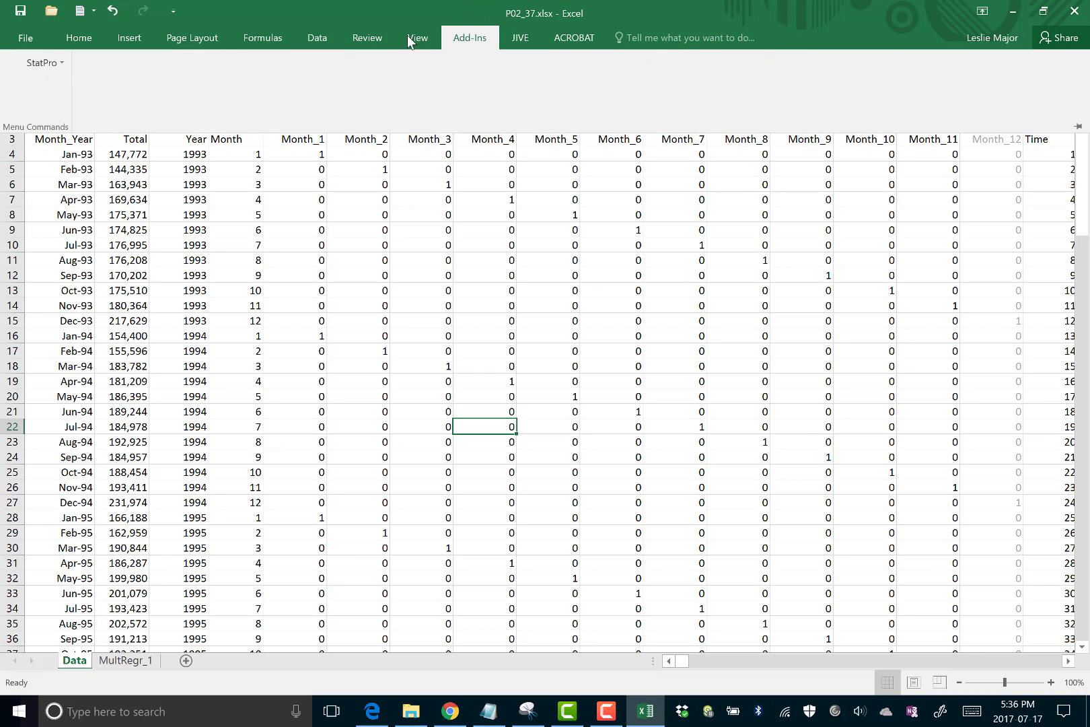
click(49, 67)
mouse_move(80, 184)
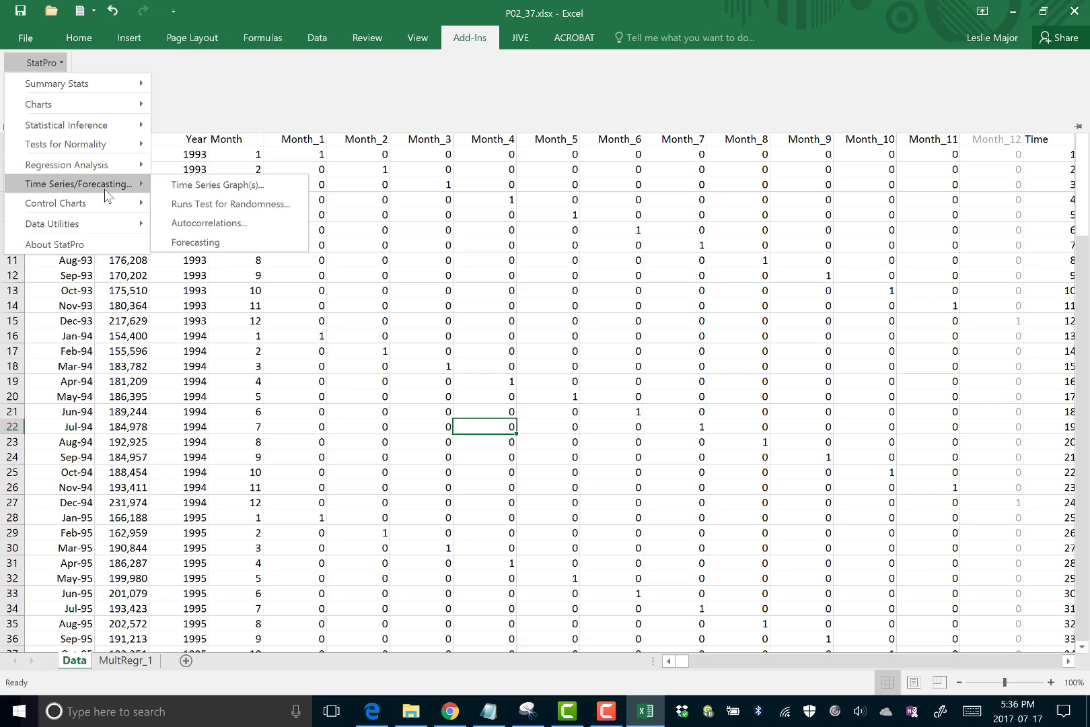
click(218, 187)
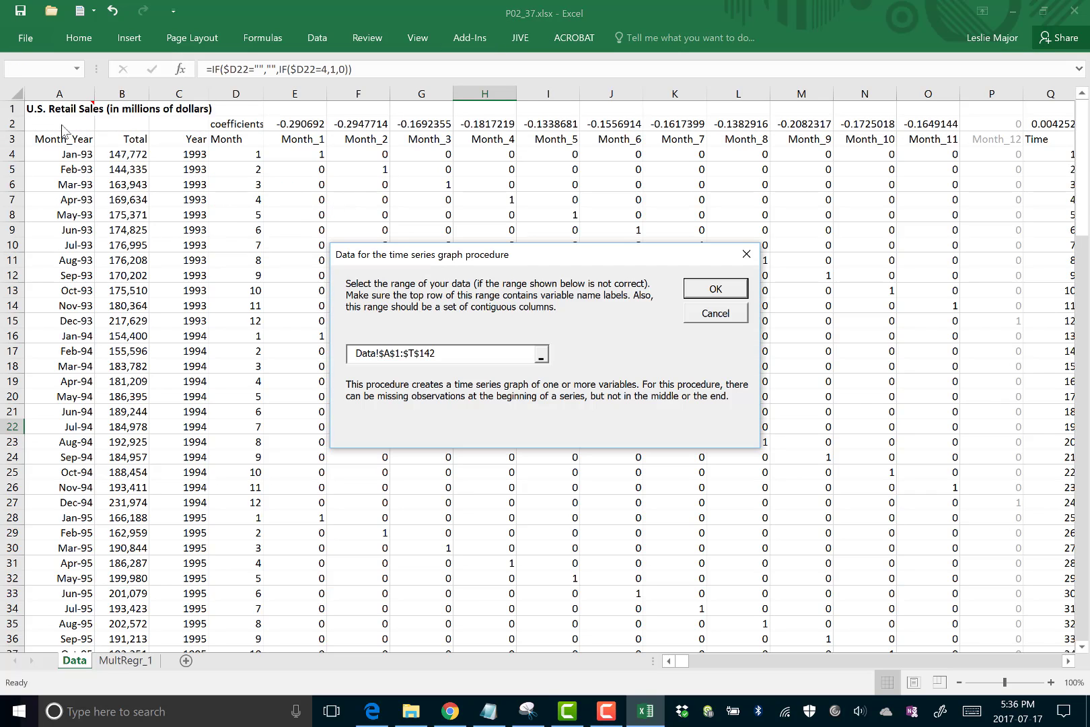
click(540, 356)
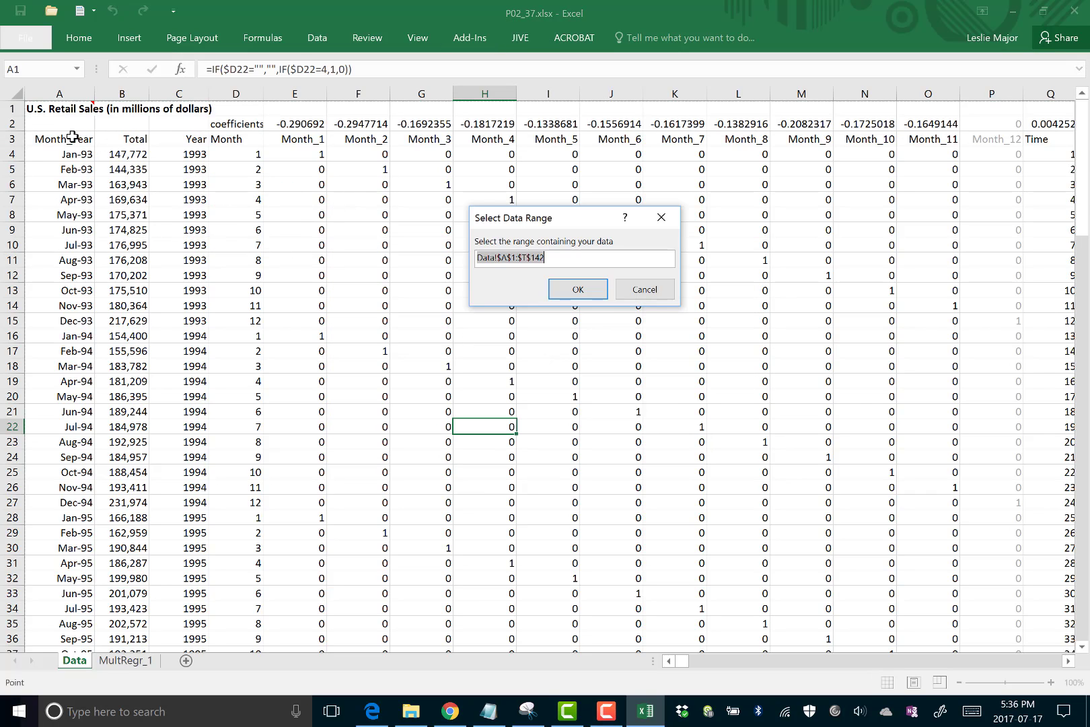
drag(68, 139, 1008, 630)
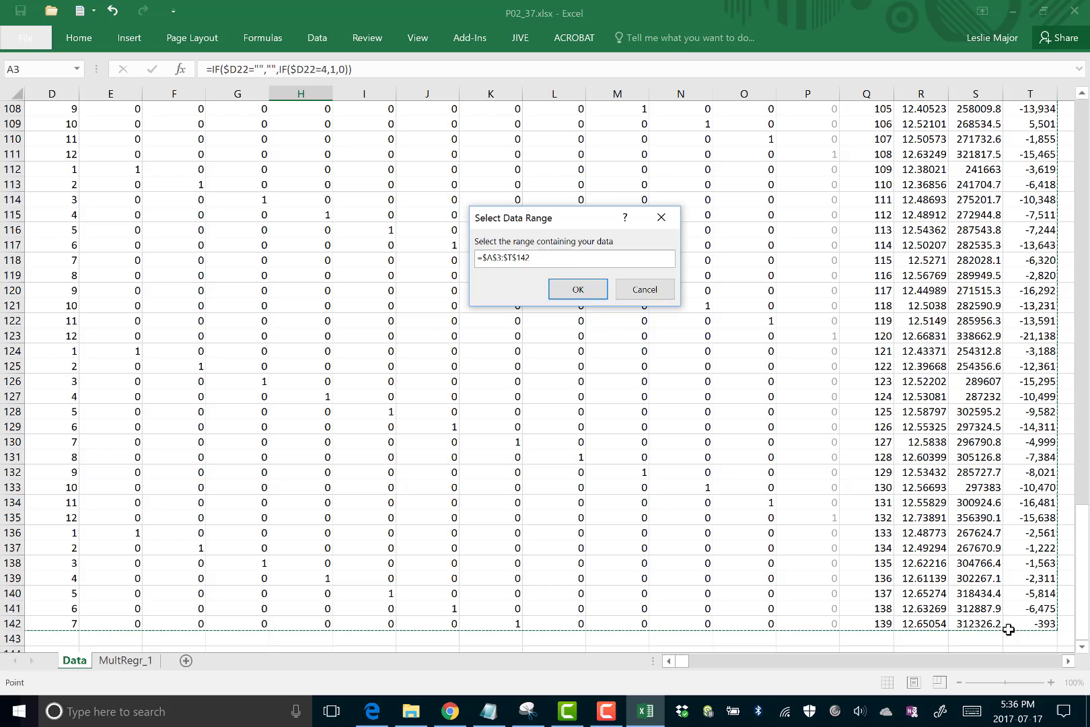
click(596, 297)
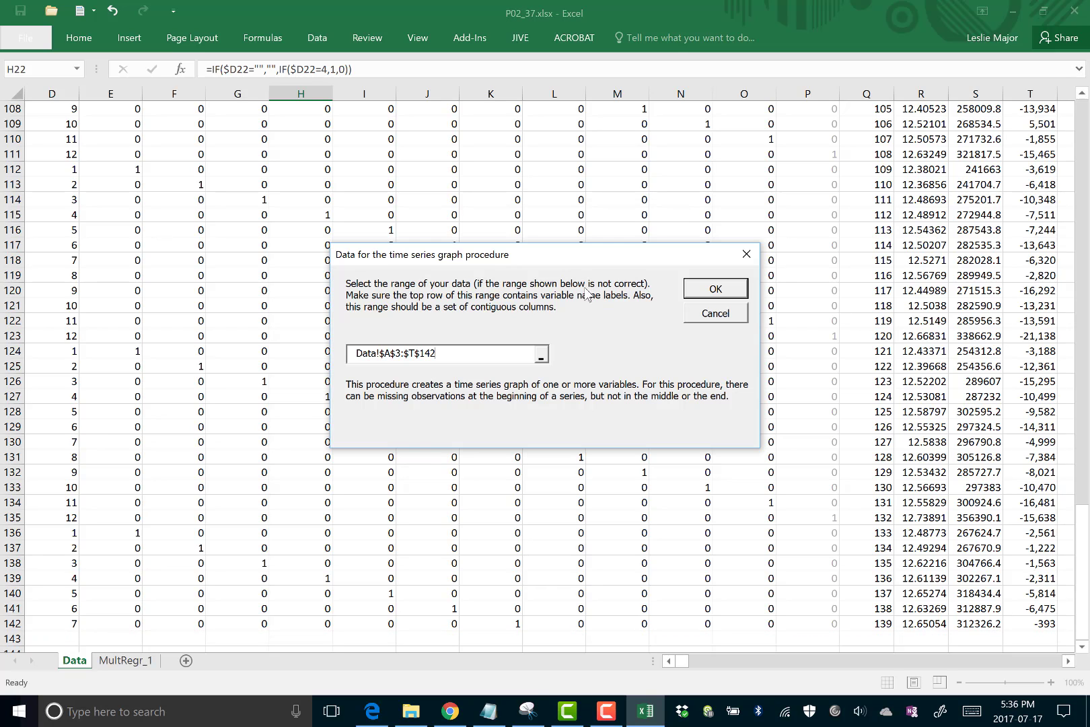
Choose Total and Forecasts as the series to plot, leaving Errors out.
click(724, 291)
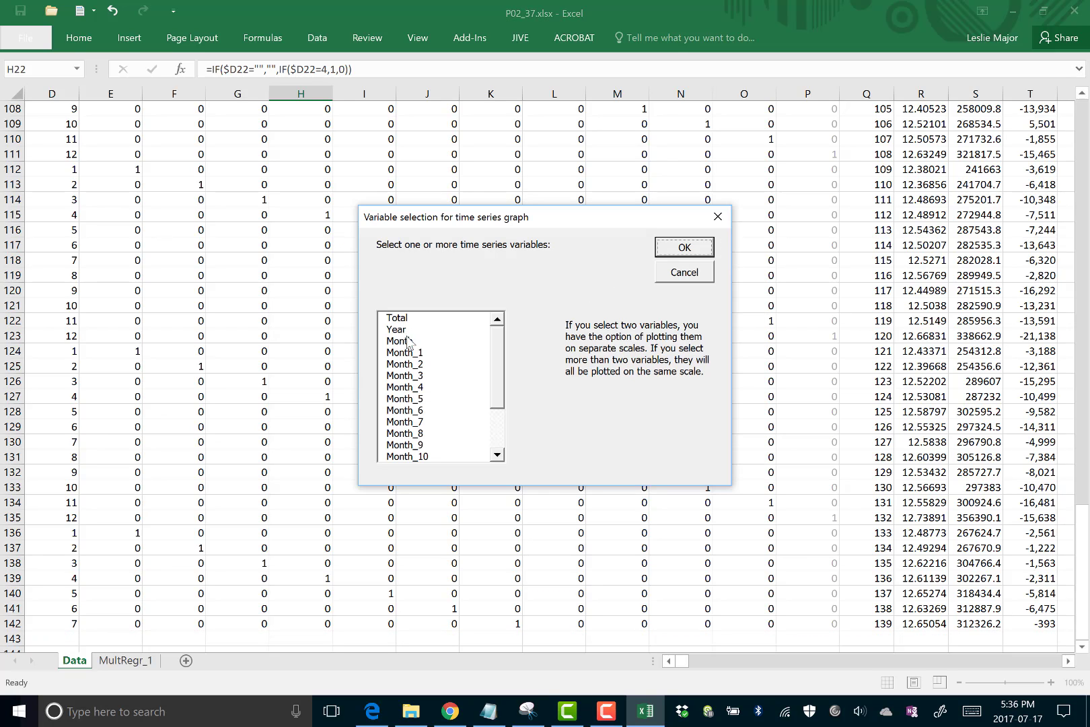
click(407, 319)
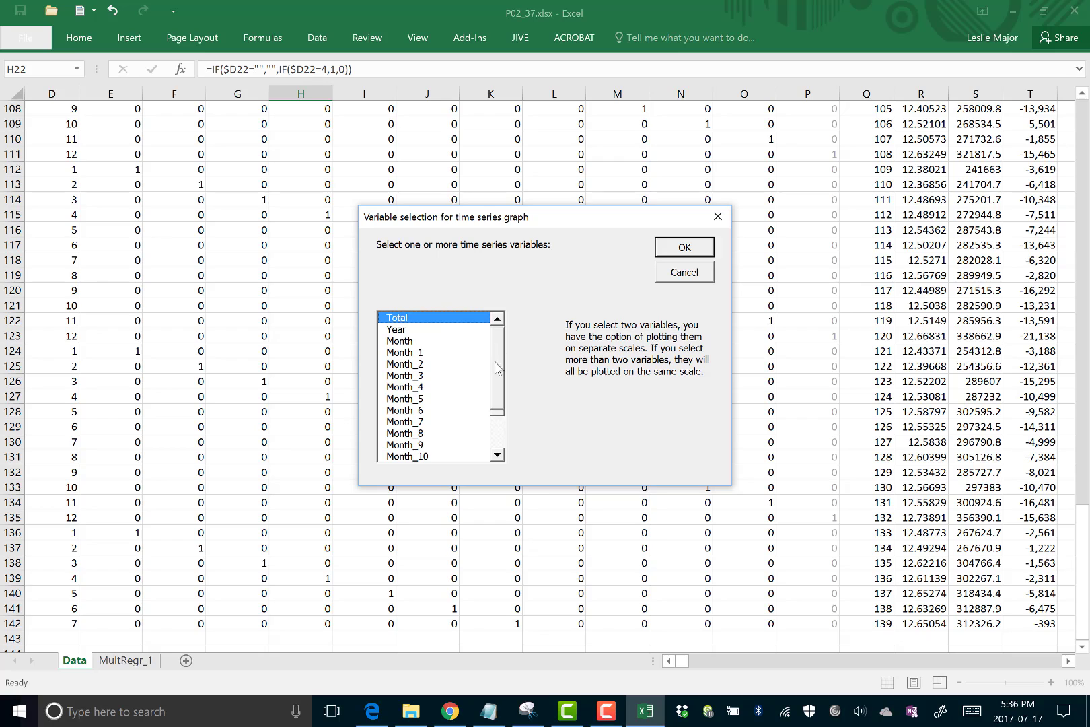
drag(497, 369, 434, 449)
click(430, 444)
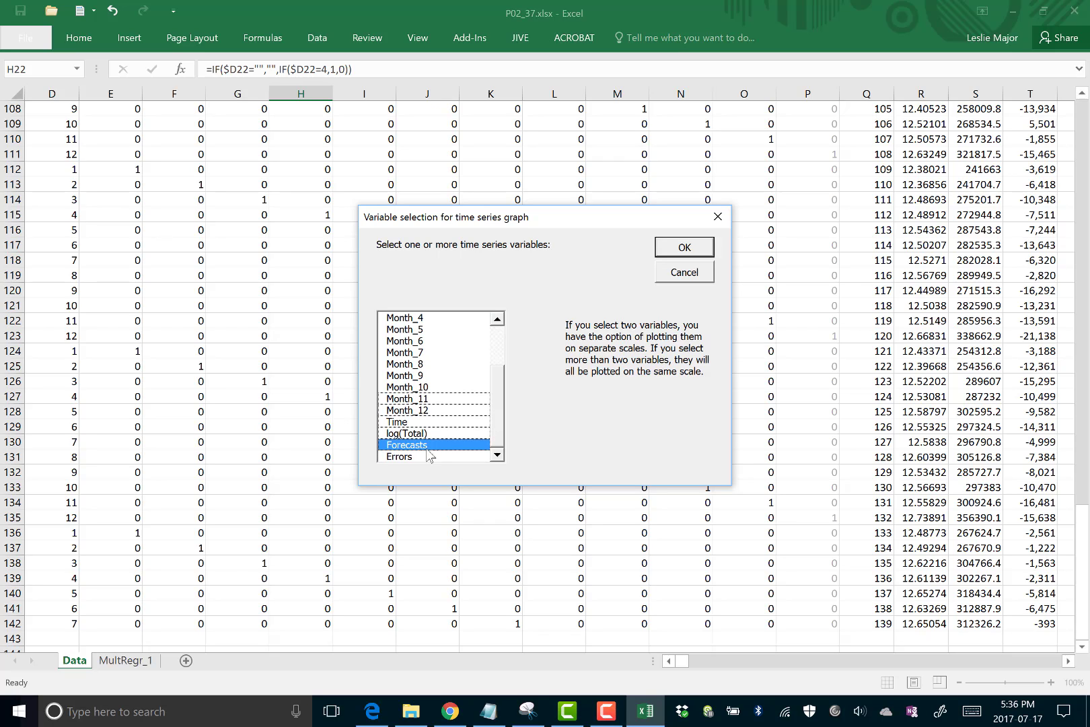
click(419, 455)
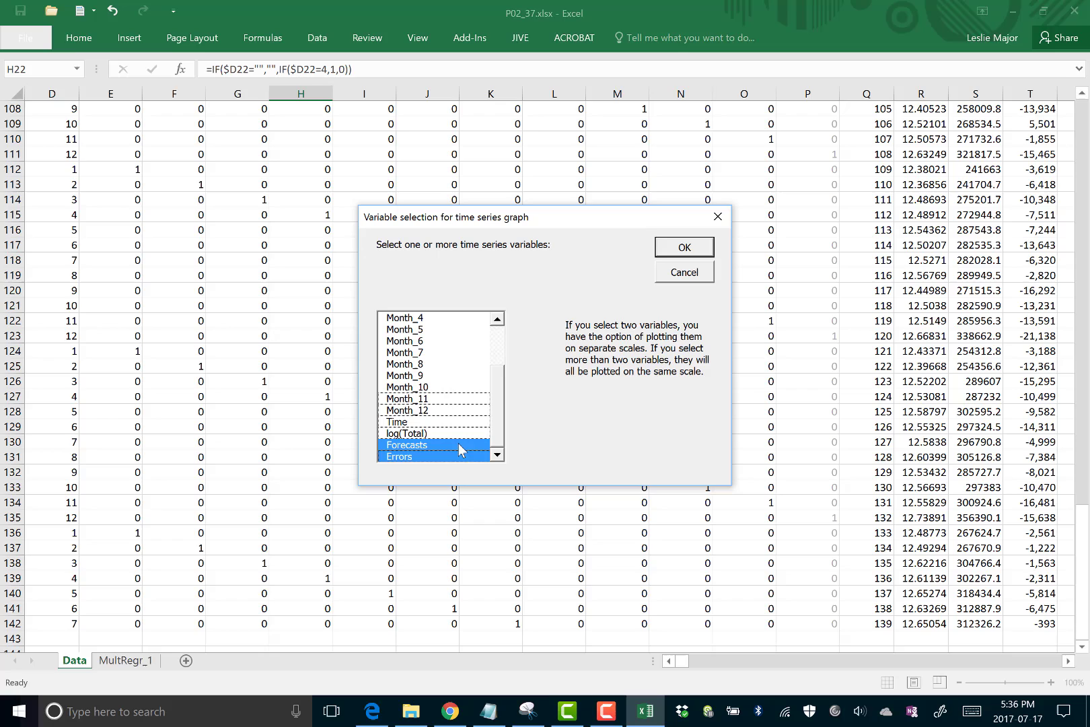
click(442, 461)
scroll(504, 427, up, 3)
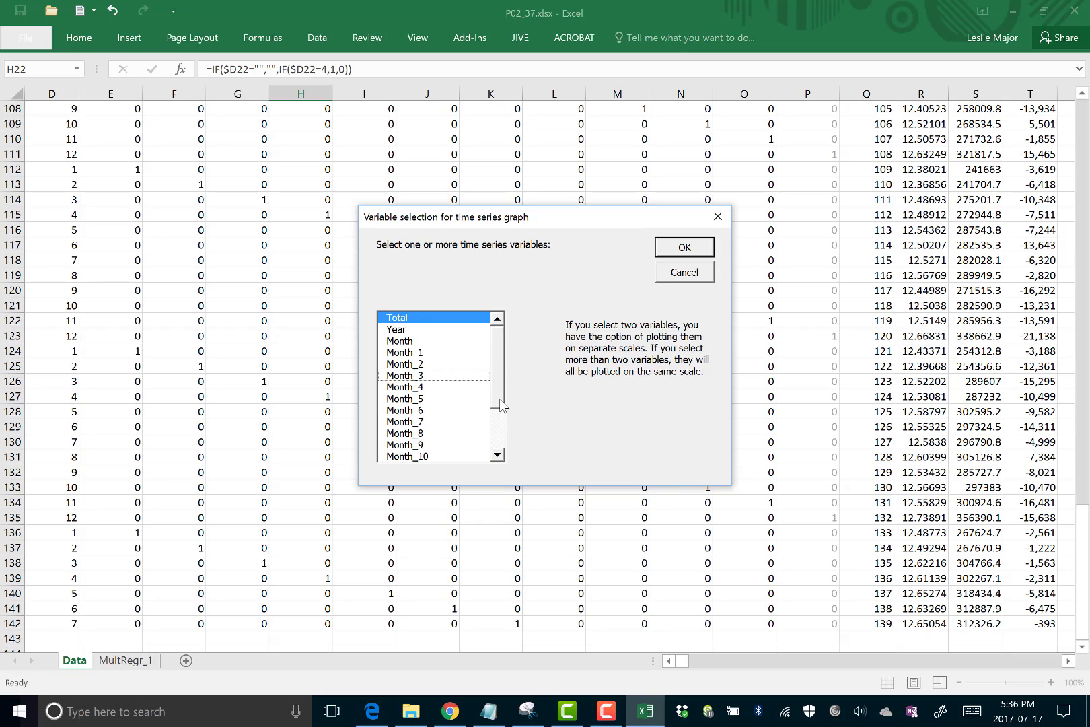
scroll(499, 398, down, 3)
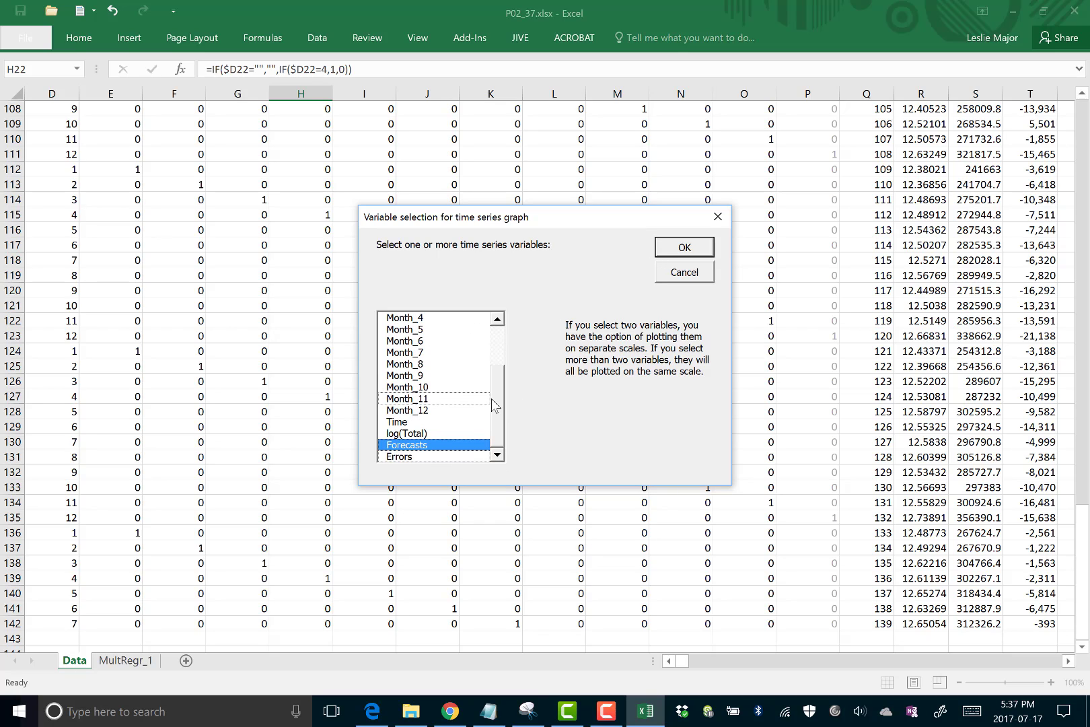
scroll(492, 399, up, 2)
scroll(489, 445, down, 2)
click(683, 249)
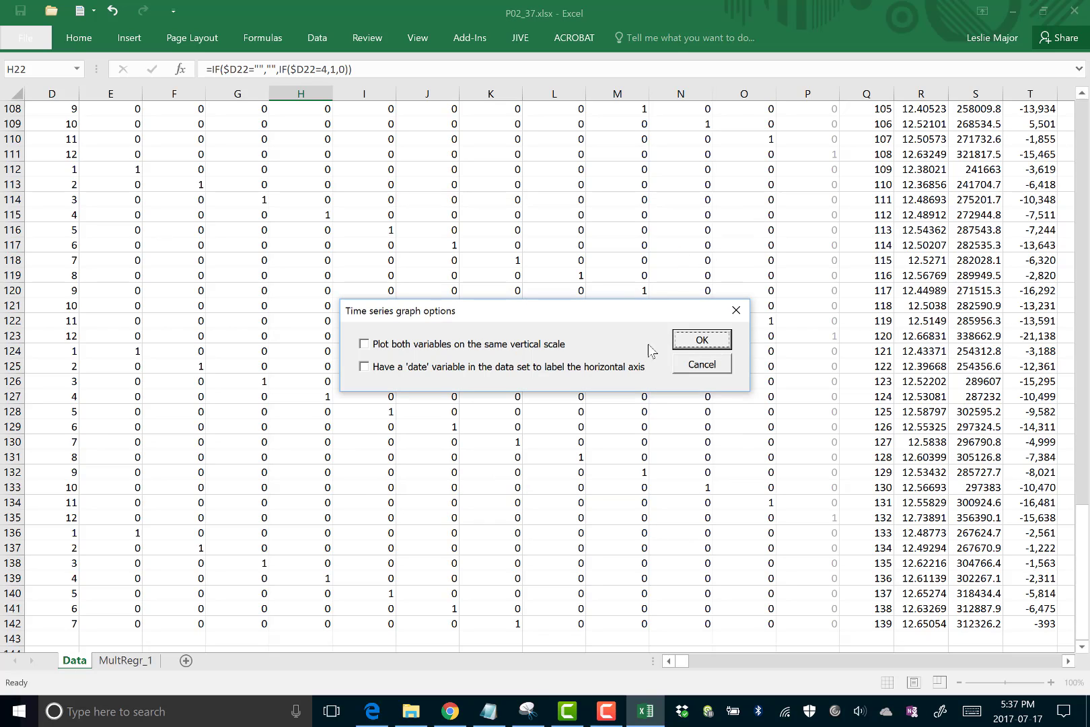
Plot both on the same vertical scale with Month_Year date labels, creating TSGraph_1.
click(488, 351)
click(406, 369)
click(700, 342)
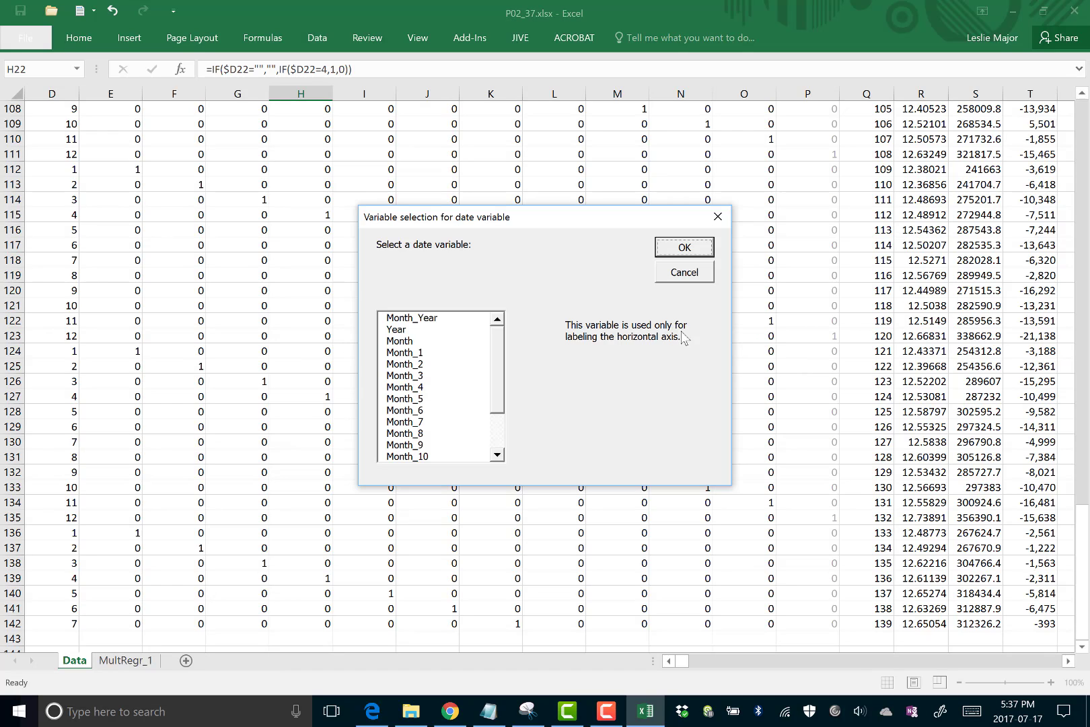
click(430, 321)
click(682, 248)
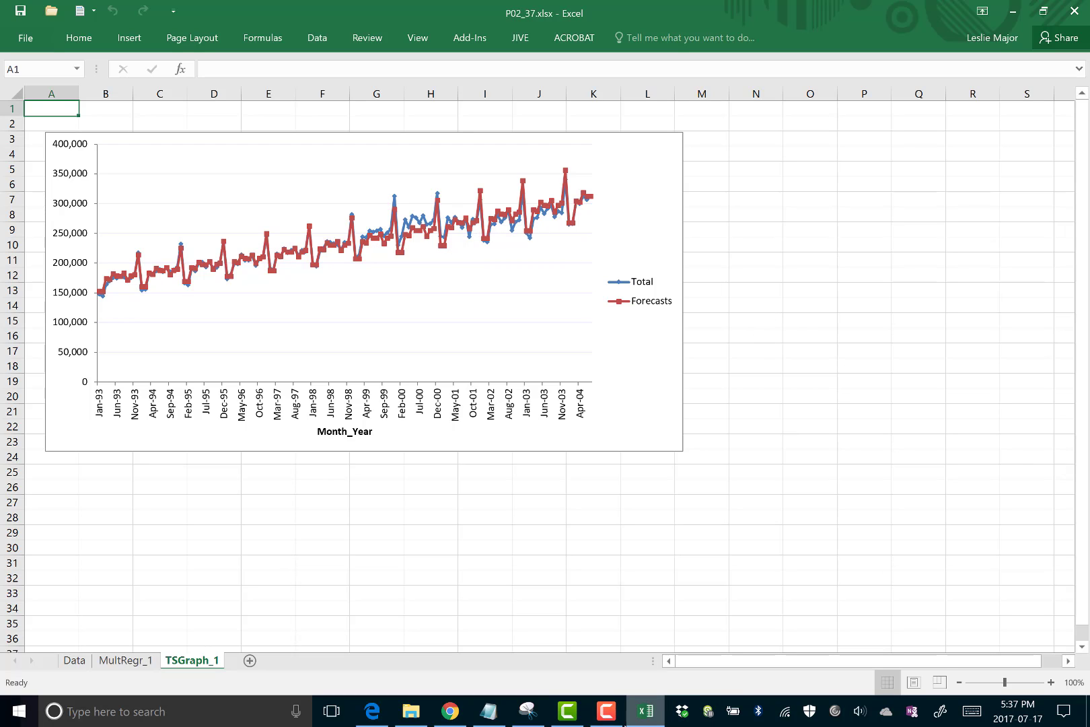
click(606, 711)
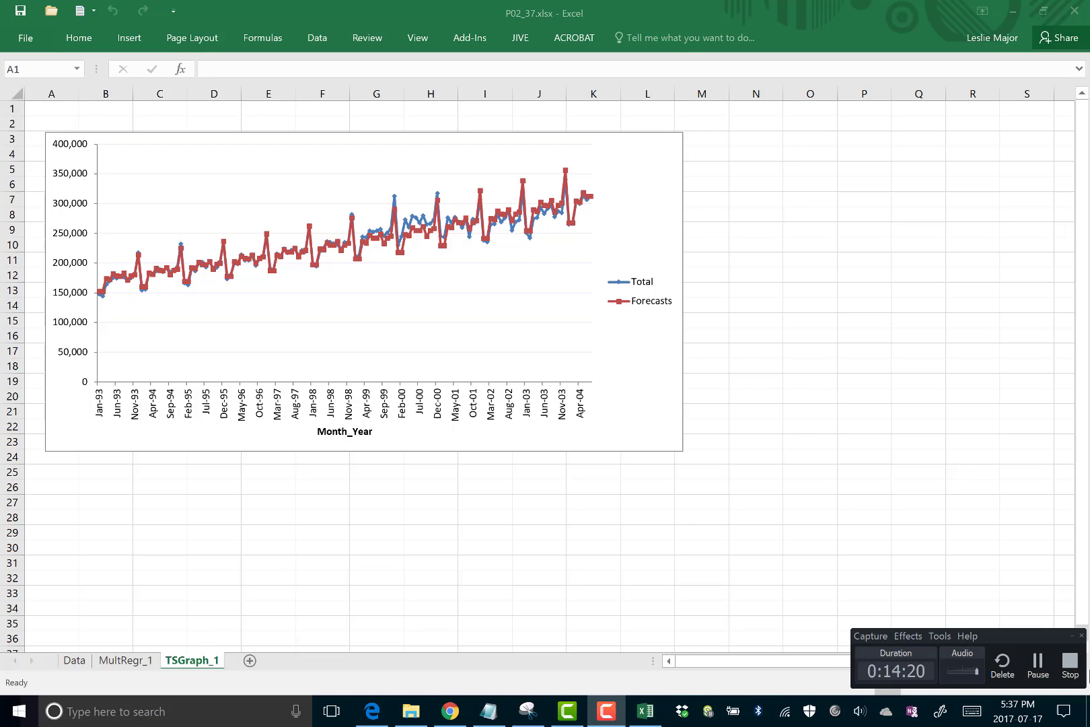